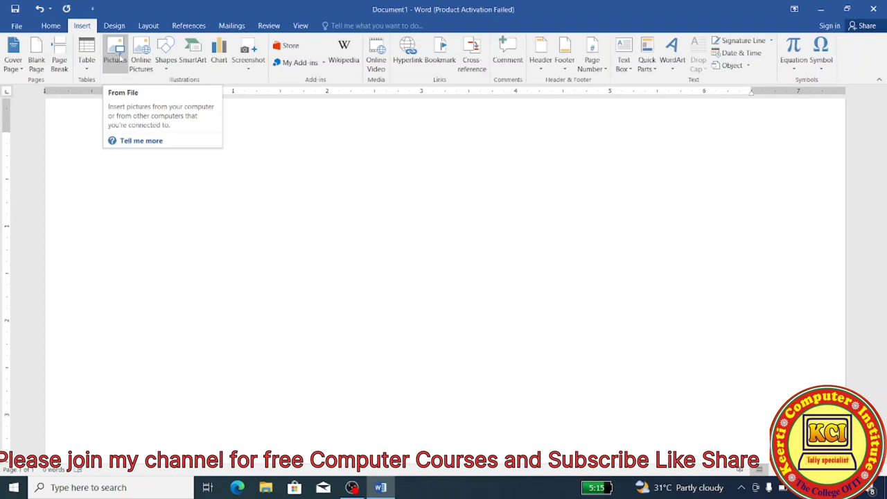
- Insert the Tiger Cub photo from Pictures > wallpaper into the blank document
click(119, 59)
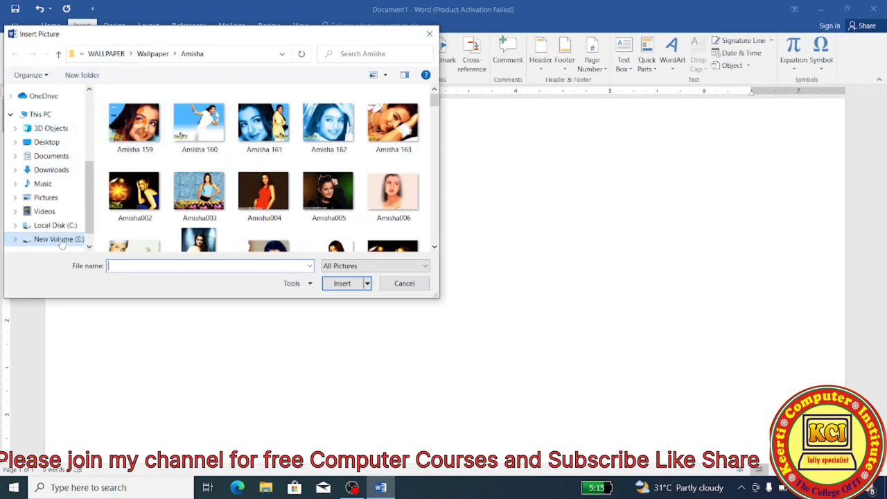
click(48, 198)
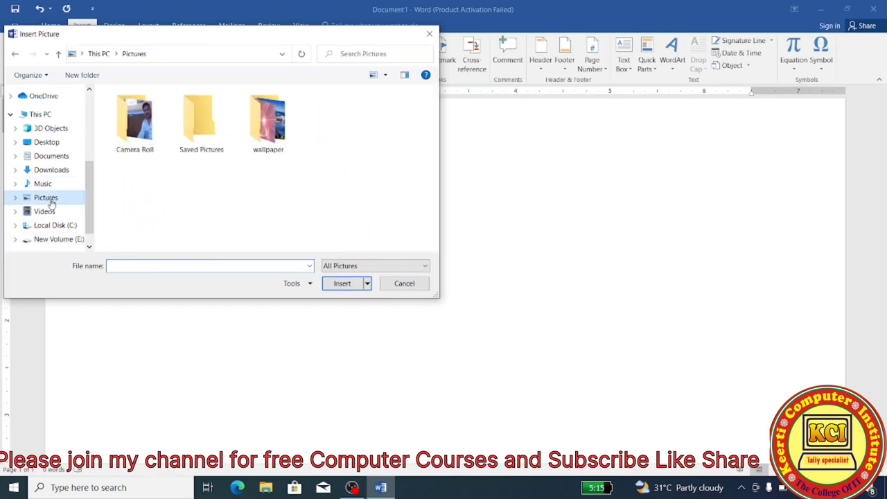
click(276, 134)
double_click(276, 134)
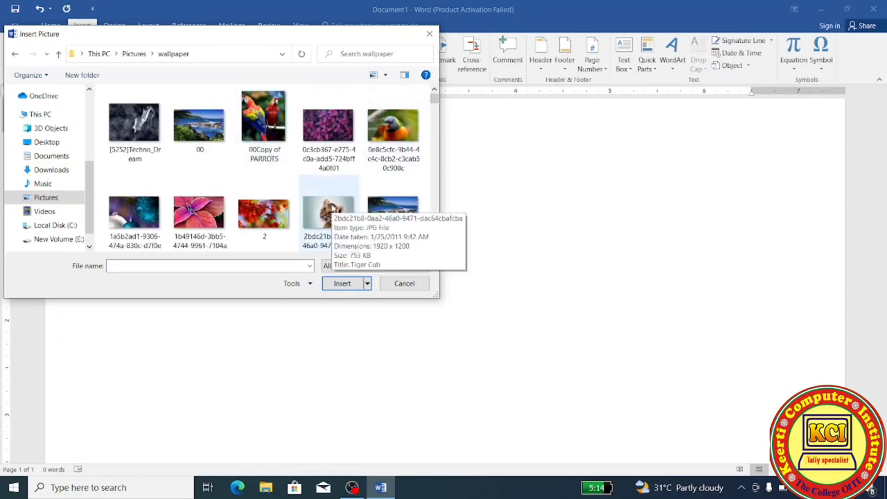
click(331, 208)
click(342, 284)
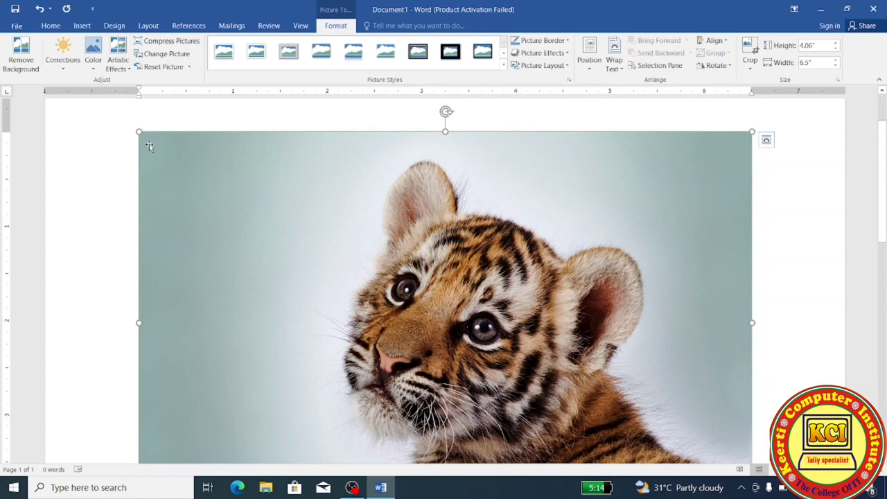
- Resize the tiger photo to 3.44" high by 5.5" wide, undoing one stray change
drag(138, 131, 199, 179)
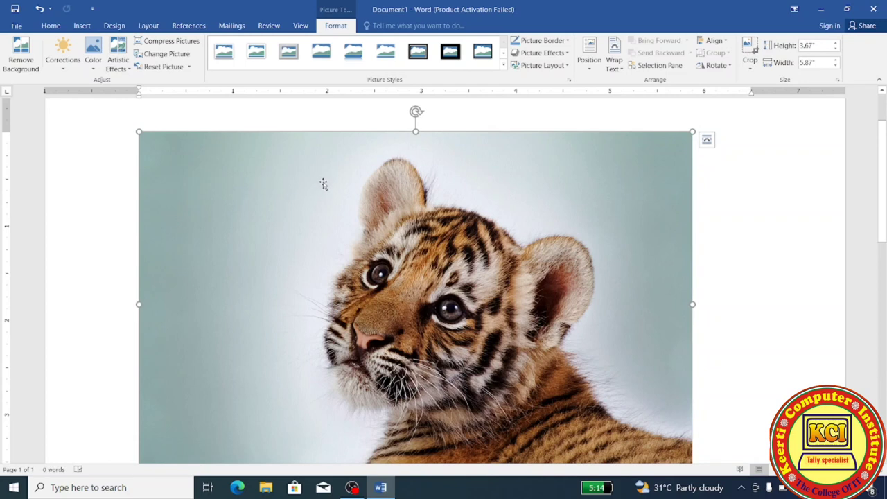
drag(139, 131, 174, 152)
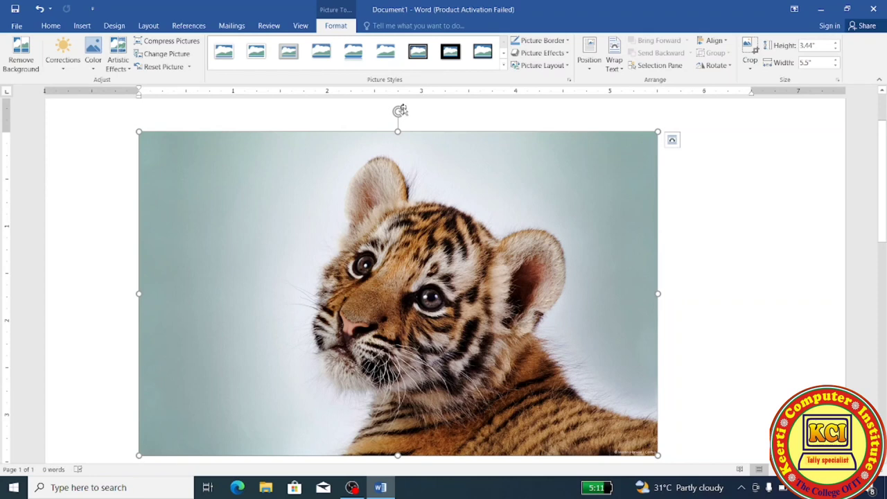
key(ctrl+z)
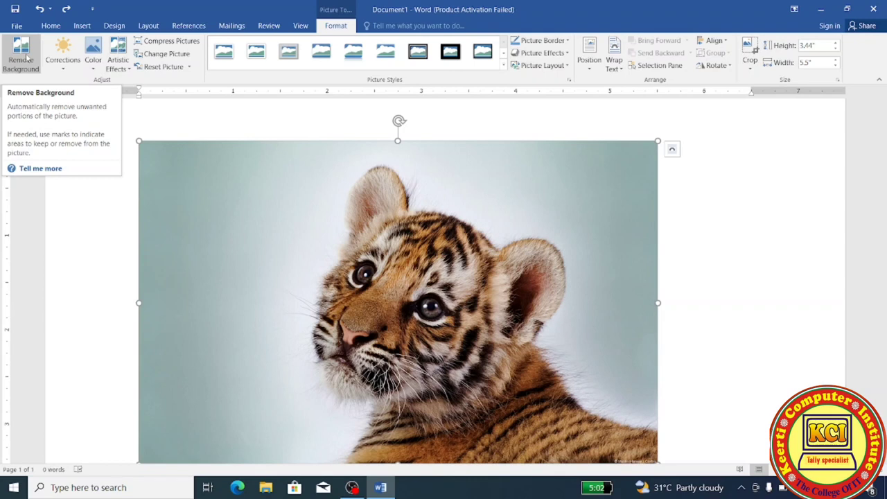
- Start Remove Background and stretch the keep area over the whole tiger cub
click(26, 59)
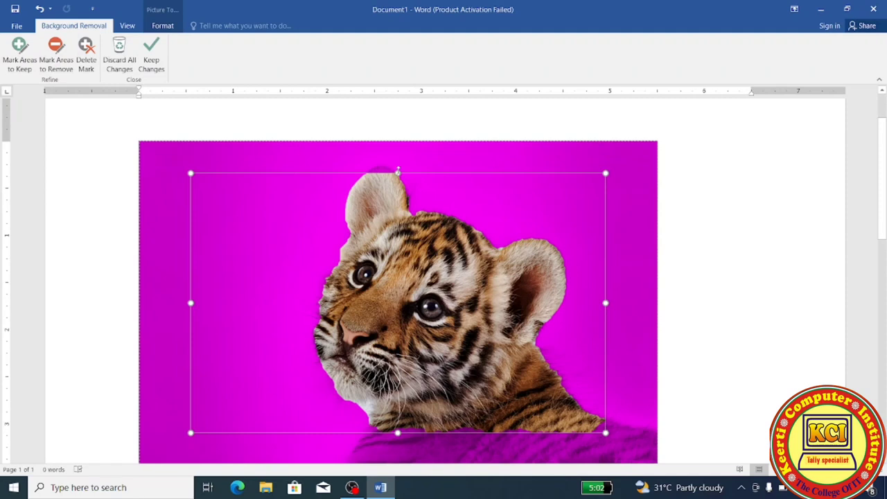
drag(398, 170, 398, 163)
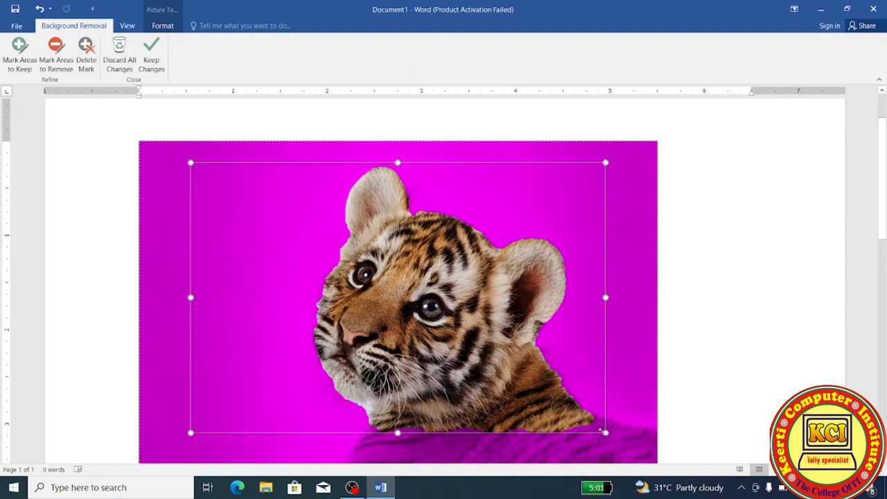
mouse_move(605, 433)
mouse_down()
mouse_move(650, 461)
mouse_move(654, 330)
mouse_up()
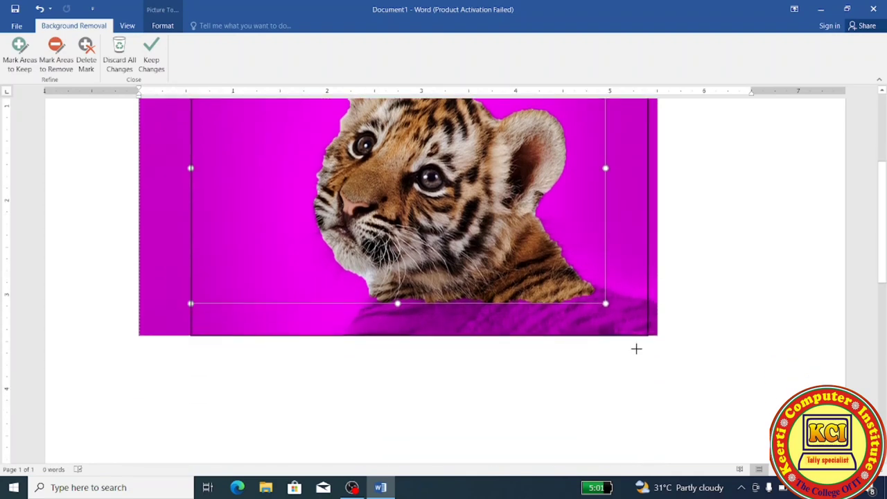
drag(656, 332, 657, 334)
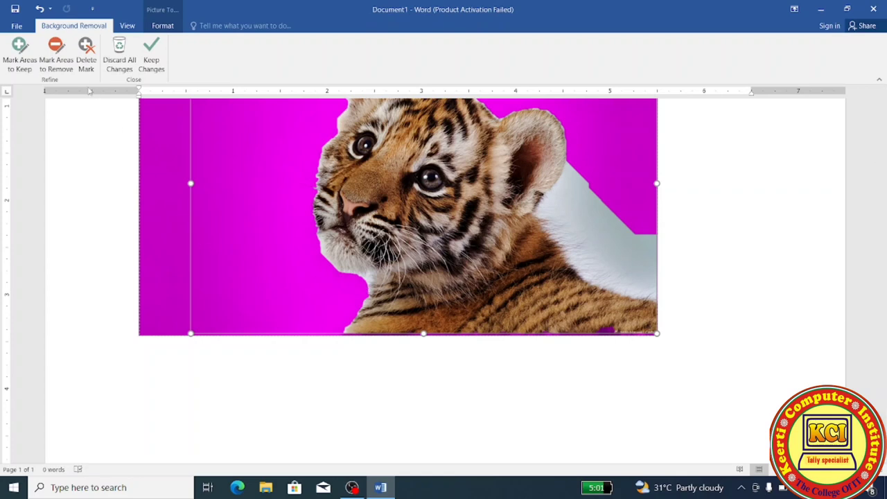
- Mark leftover grey patches by the ear and shoulder for removal, then keep the changes
click(10, 61)
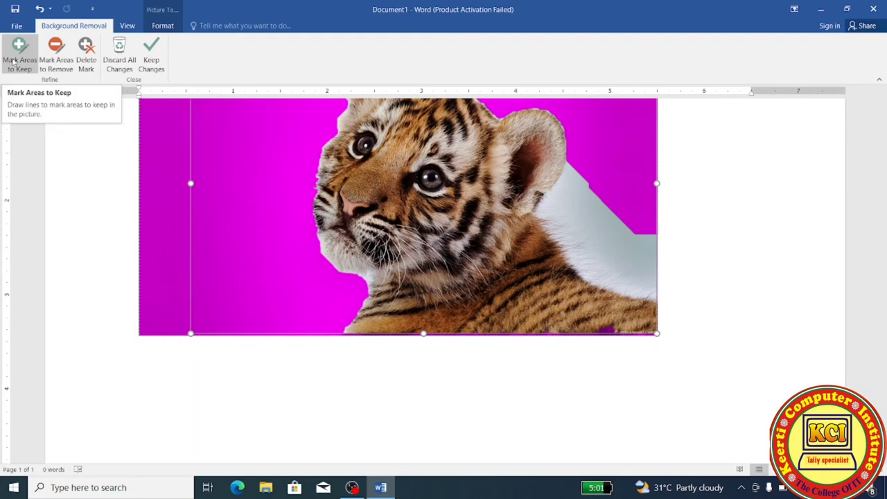
click(604, 237)
click(56, 61)
click(568, 196)
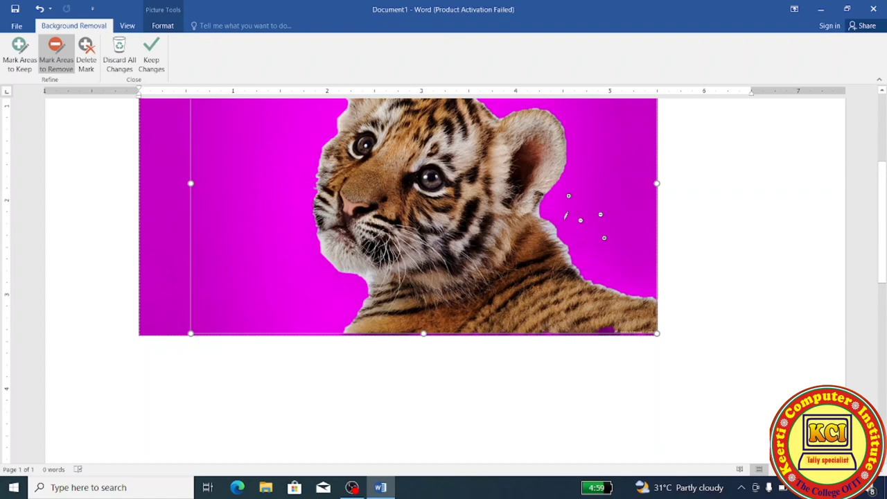
click(553, 230)
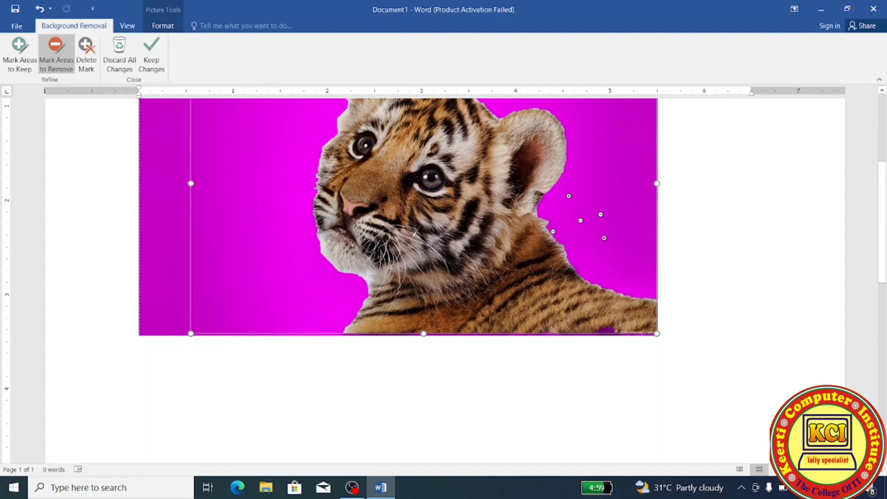
click(150, 59)
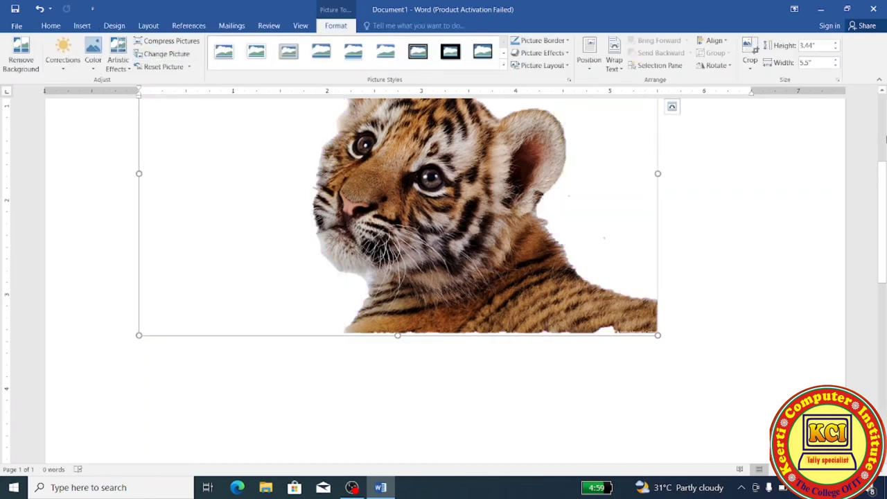
- Apply a soft beige frame picture style to the tiger photo
scroll(884, 135, up, 3)
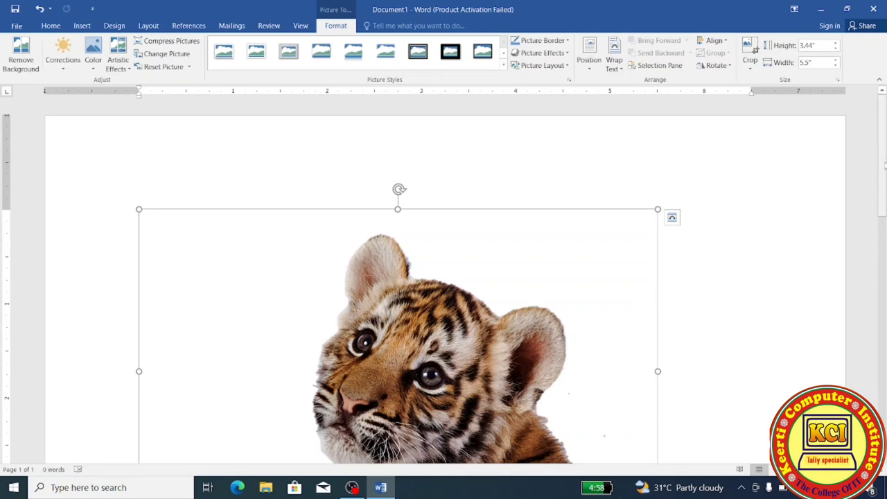
drag(885, 165, 885, 198)
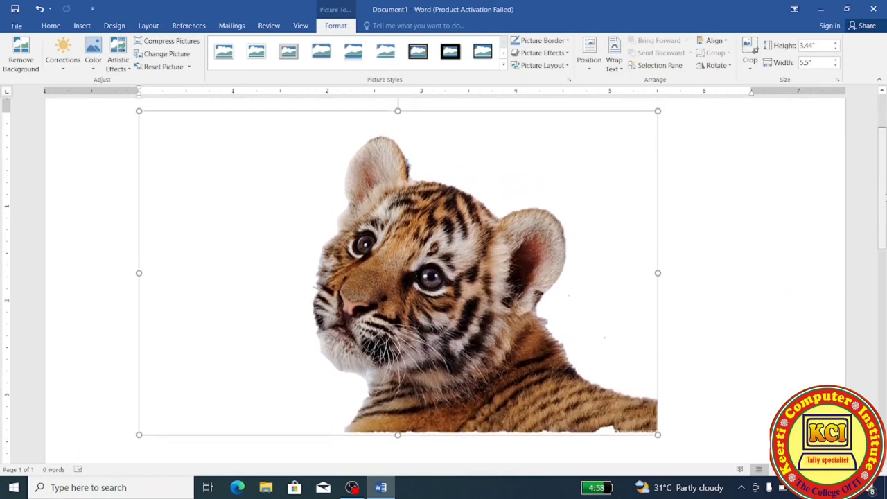
scroll(885, 198, up, 1)
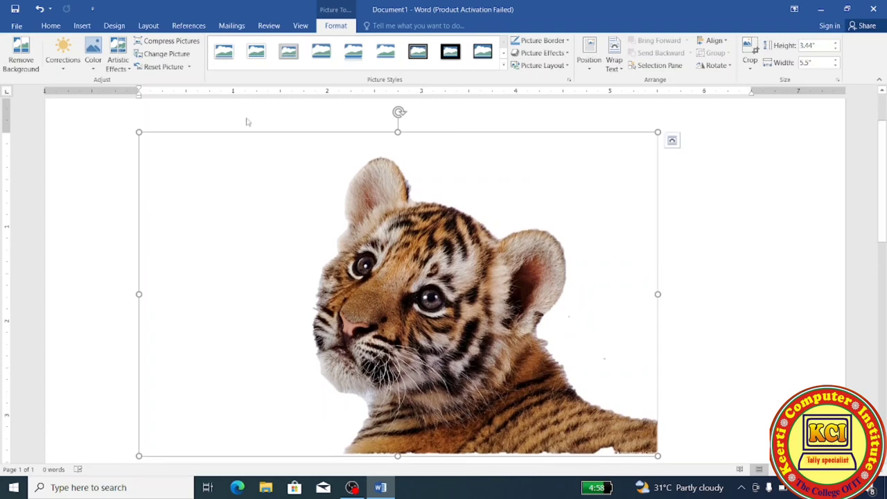
click(287, 55)
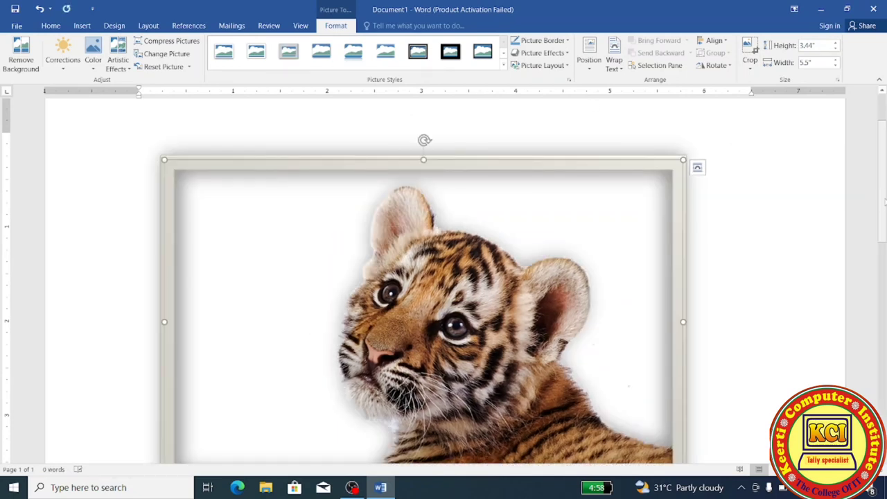
drag(885, 202, 882, 215)
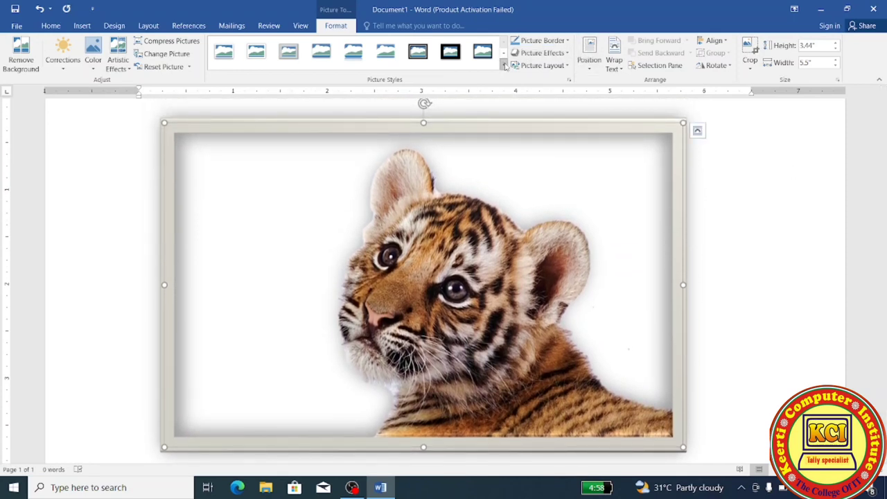
- Try a thick black frame recoloured dark orange, then an oval outline and a black double frame
click(505, 64)
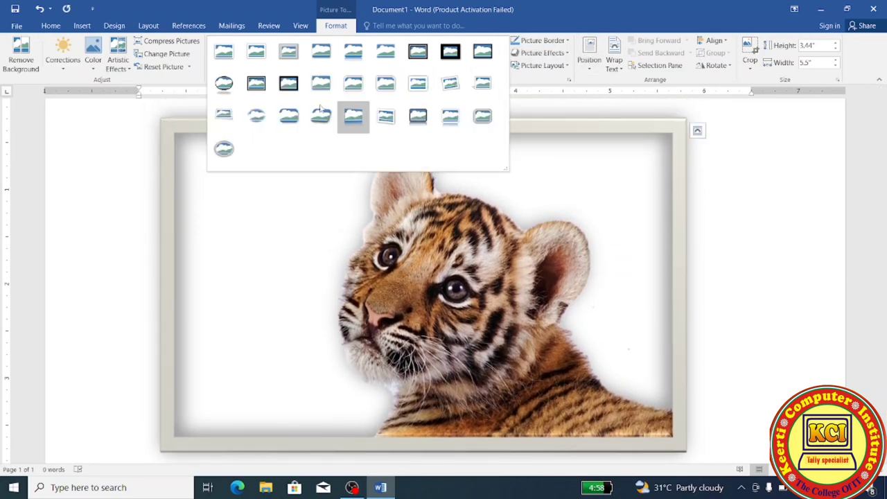
click(287, 86)
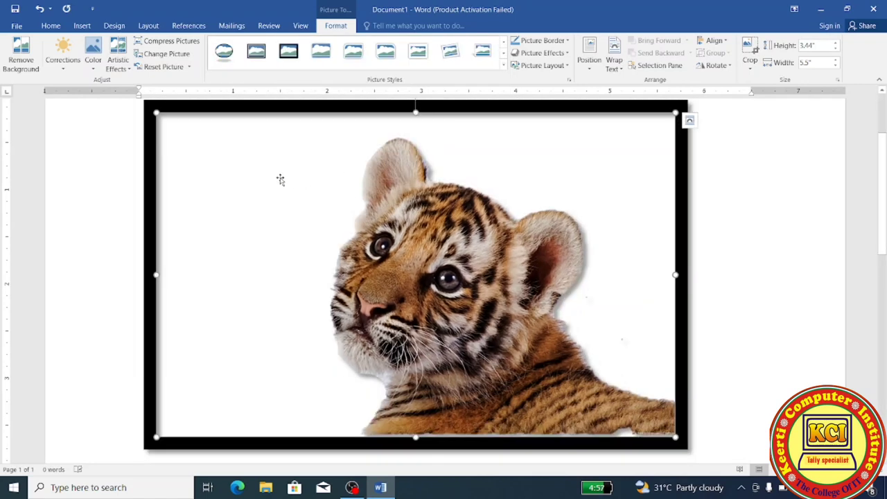
click(567, 41)
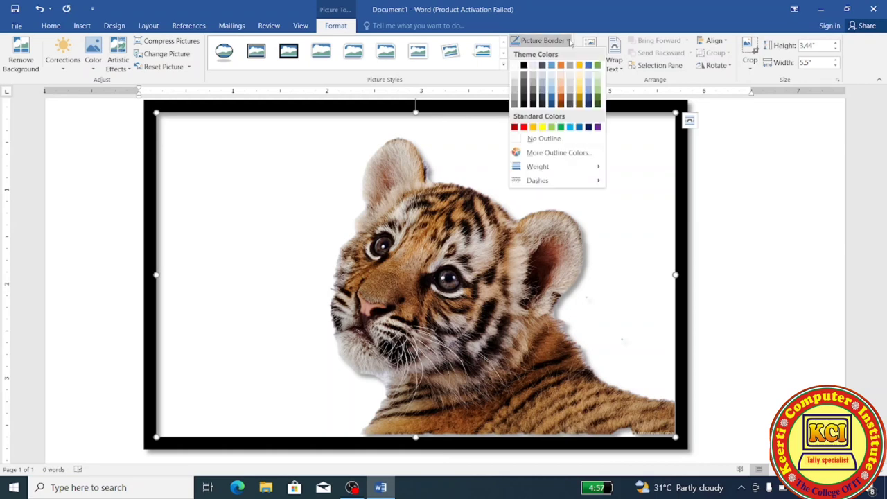
click(561, 99)
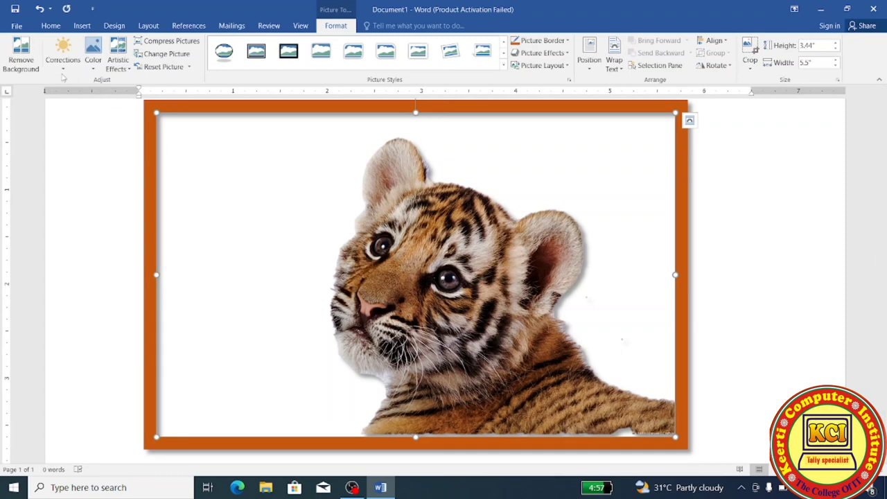
click(224, 55)
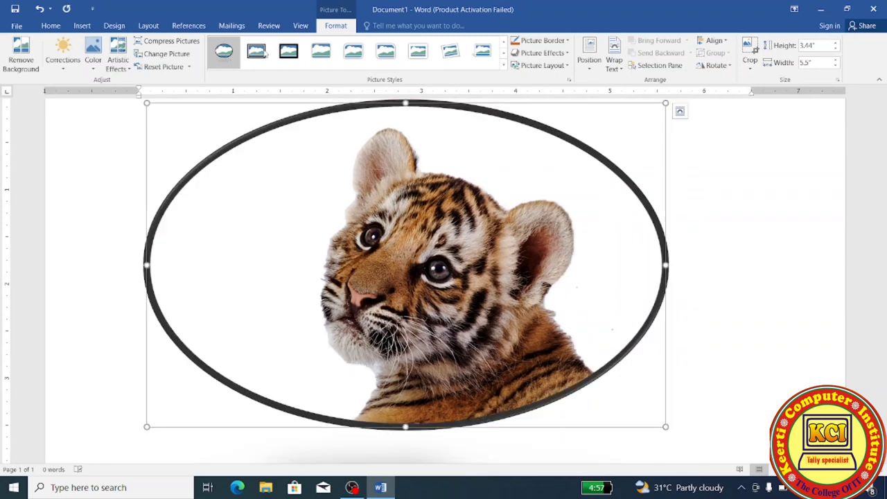
click(296, 61)
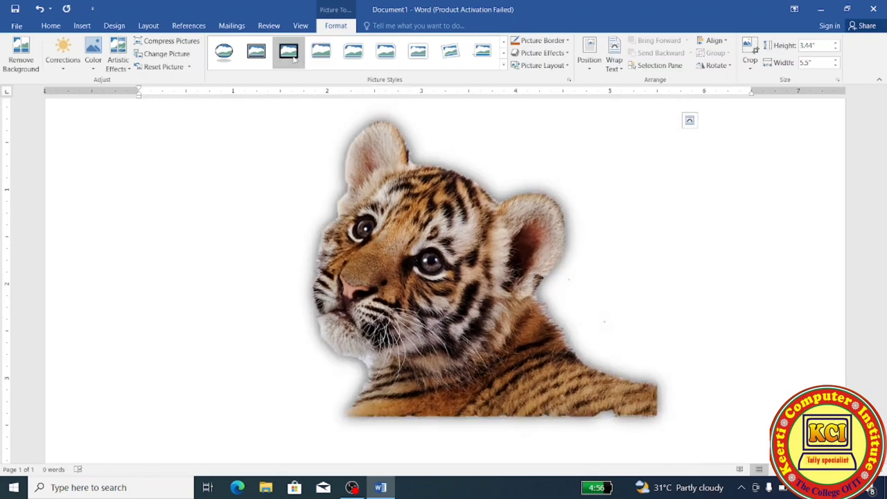
- Apply the moderate black frame style and change its border colour to orange
click(291, 58)
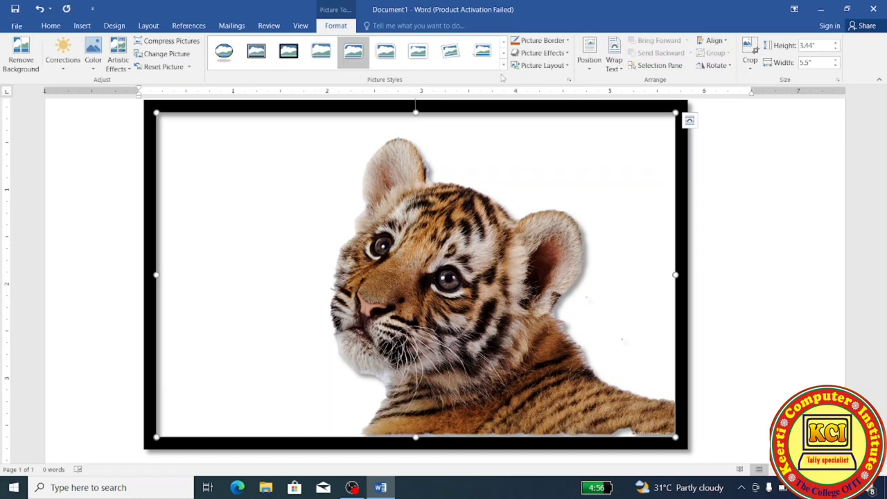
click(544, 41)
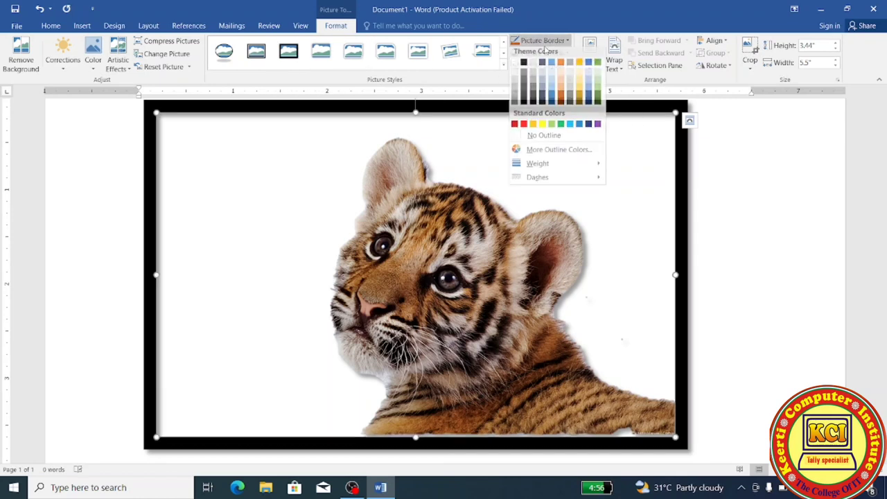
click(563, 101)
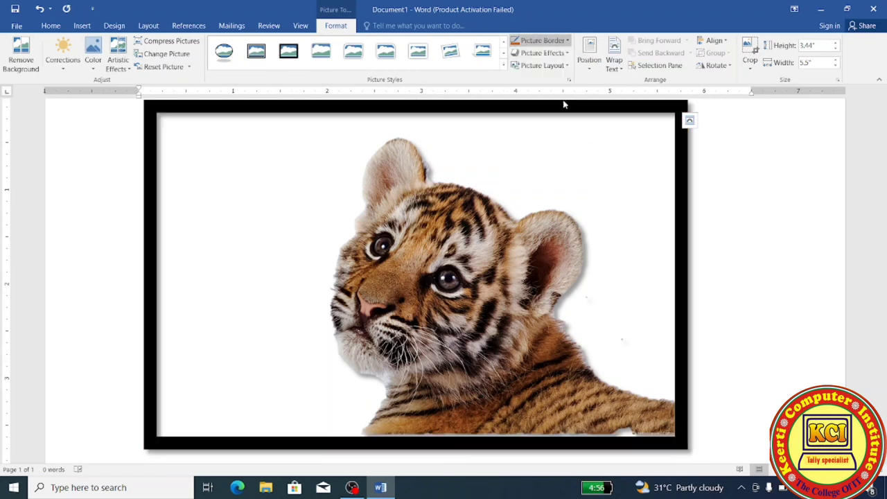
- Add an outer shadow to the tiger picture and bring up the Picture Layout gallery
click(559, 54)
mouse_move(555, 100)
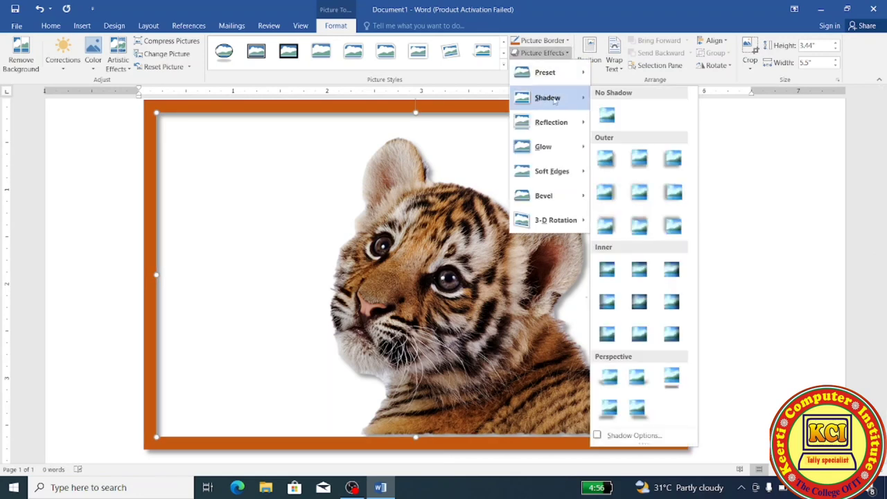
click(613, 163)
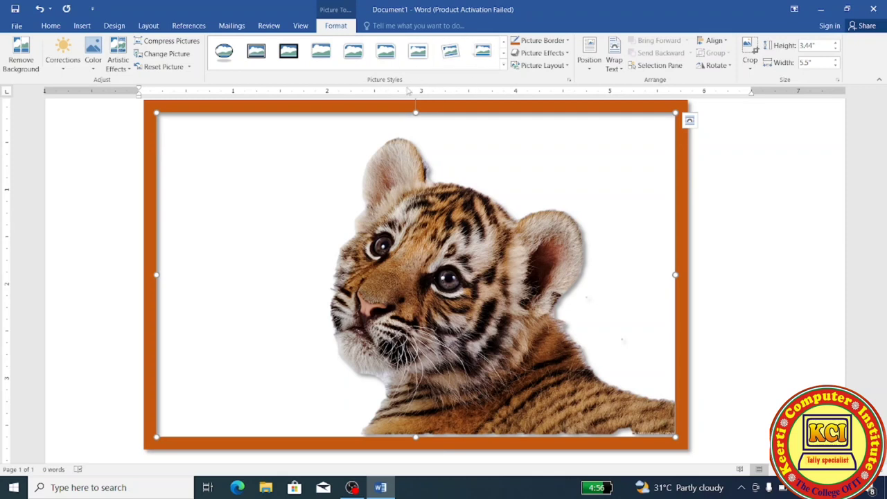
click(567, 69)
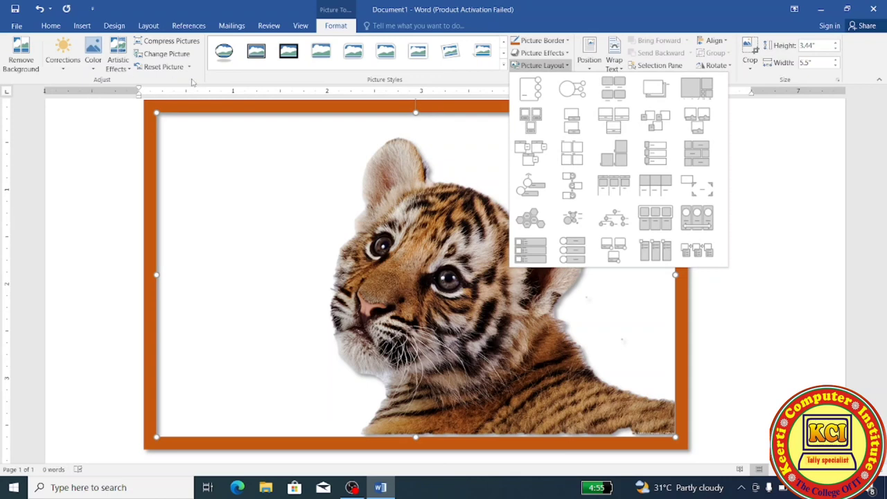
- Apply Brightness +20% Contrast -40% and Saturation 200% to the tiger picture
click(240, 81)
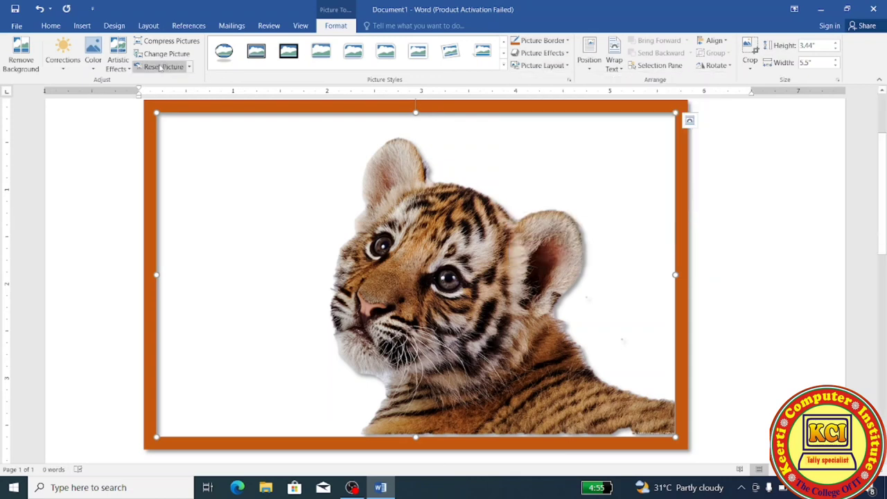
click(64, 69)
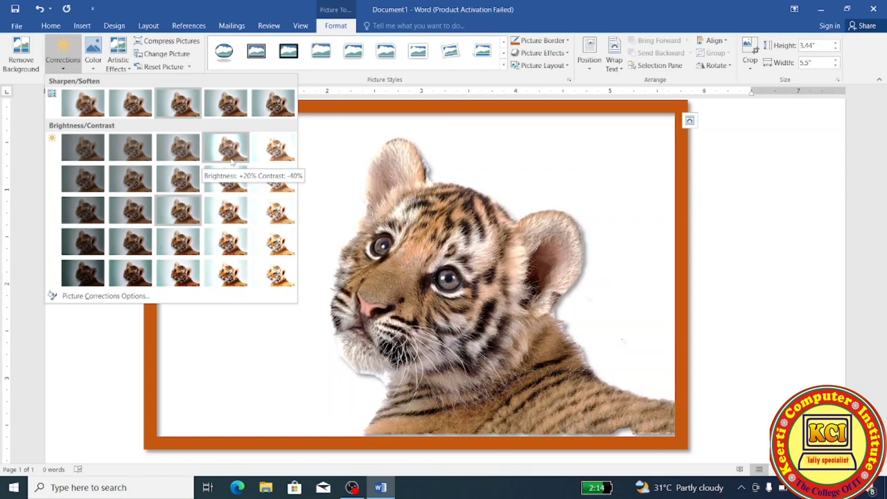
click(230, 159)
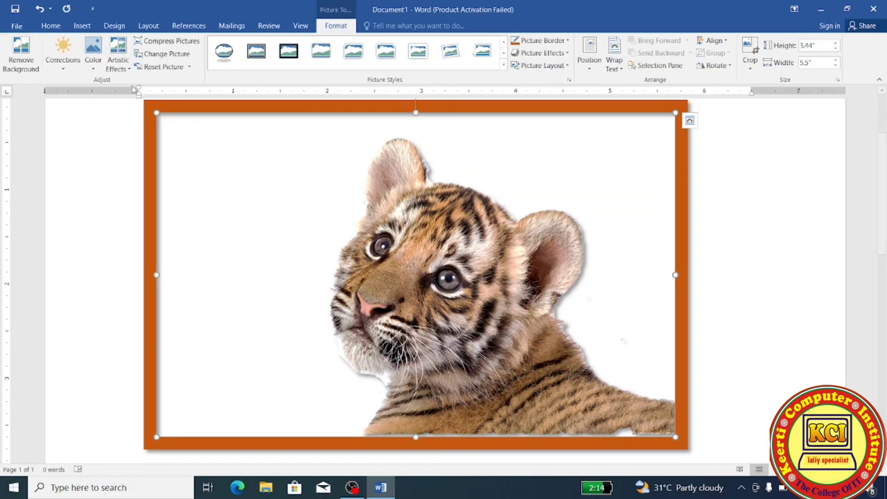
click(93, 66)
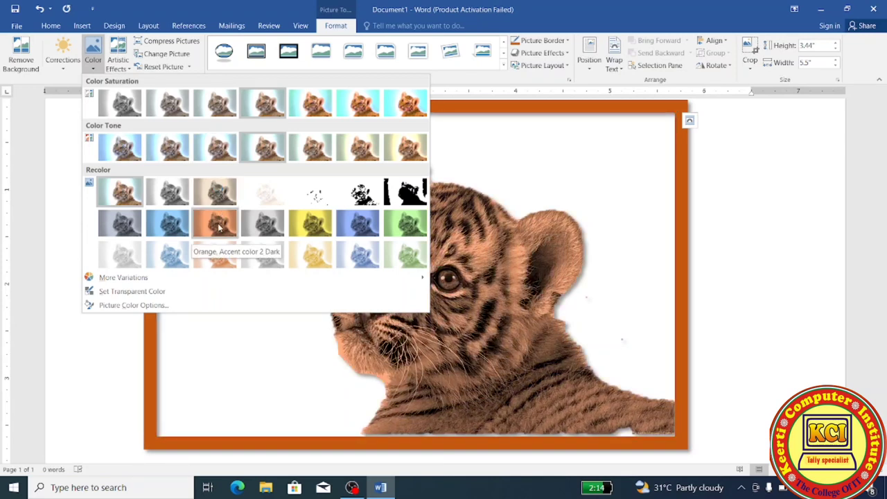
click(311, 104)
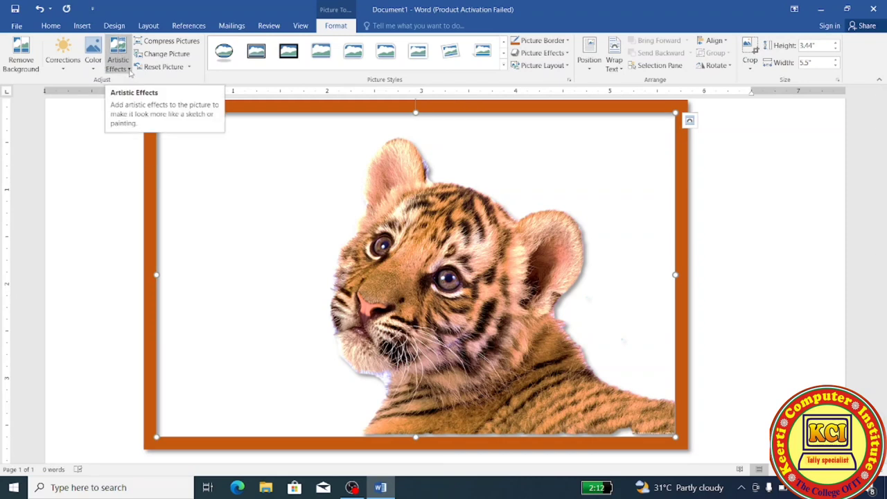
- Apply the Pastels Smooth artistic effect to the tiger photo
click(129, 73)
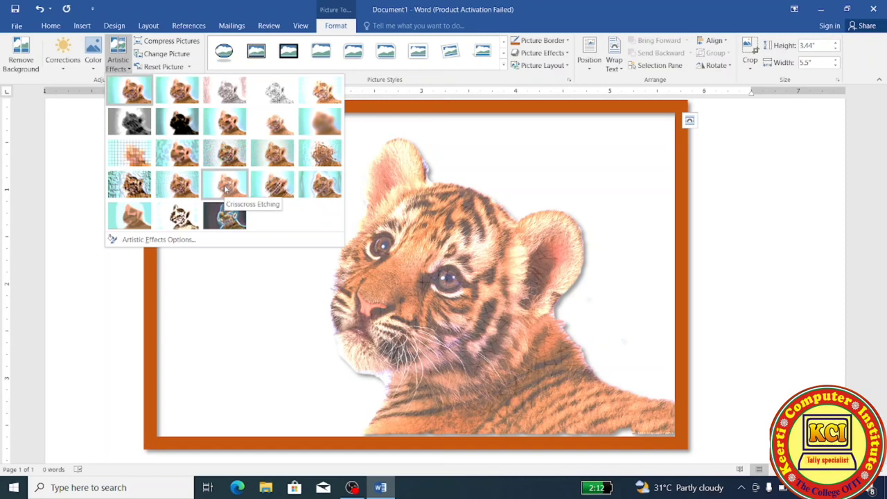
click(277, 185)
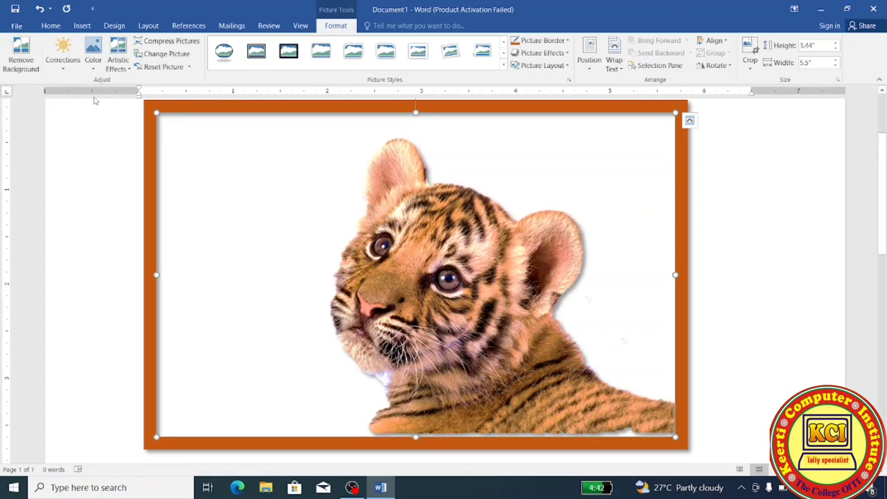
click(66, 74)
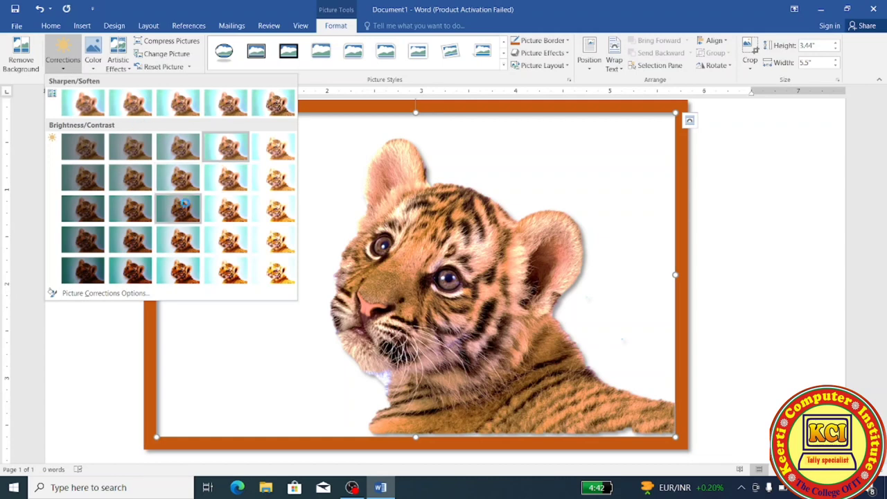
- In Picture Corrections options, experiment with sharpness, brightness around 23% and contrast about 6%
click(106, 294)
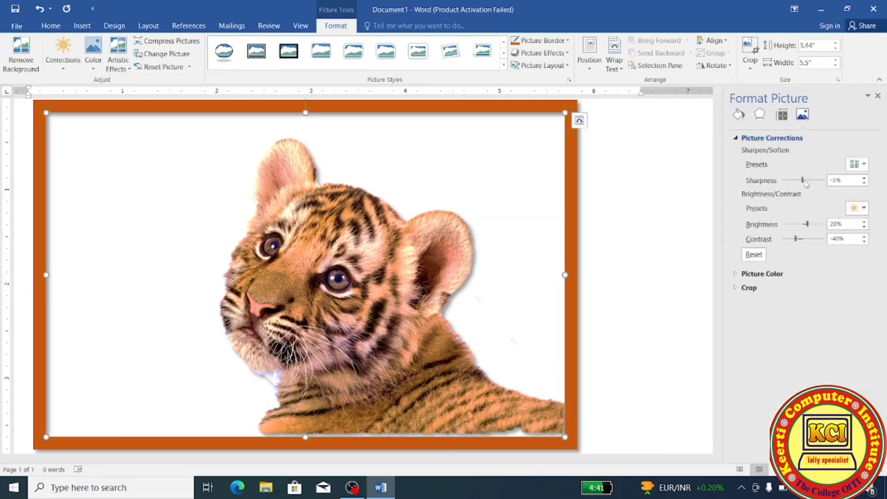
mouse_move(804, 181)
mouse_down()
mouse_move(816, 181)
mouse_move(807, 182)
mouse_up()
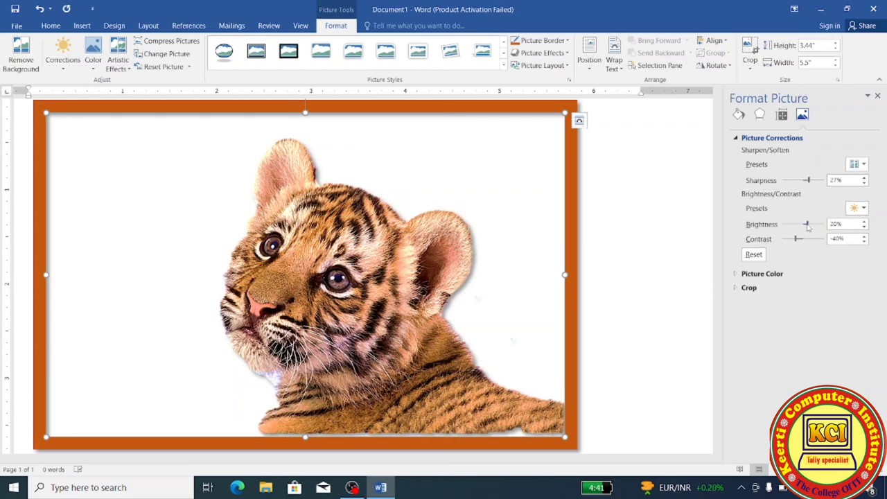
mouse_move(807, 225)
mouse_down()
mouse_move(820, 224)
mouse_move(804, 226)
mouse_up()
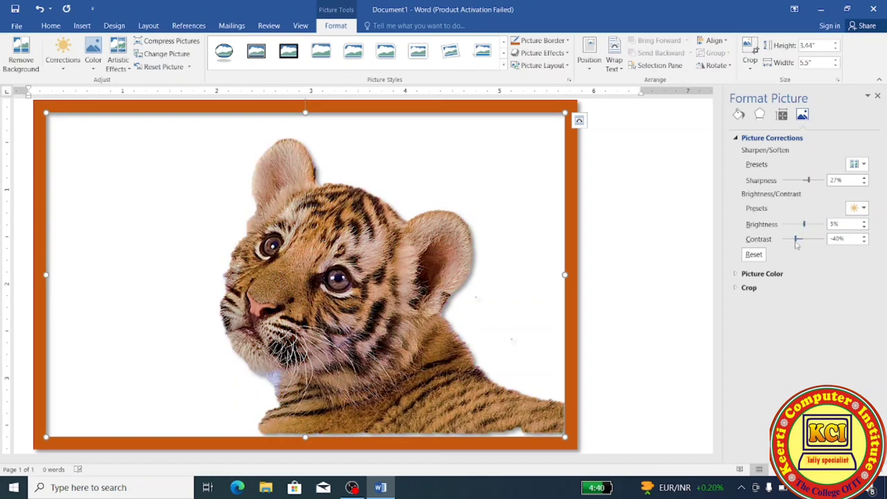
drag(797, 241, 807, 240)
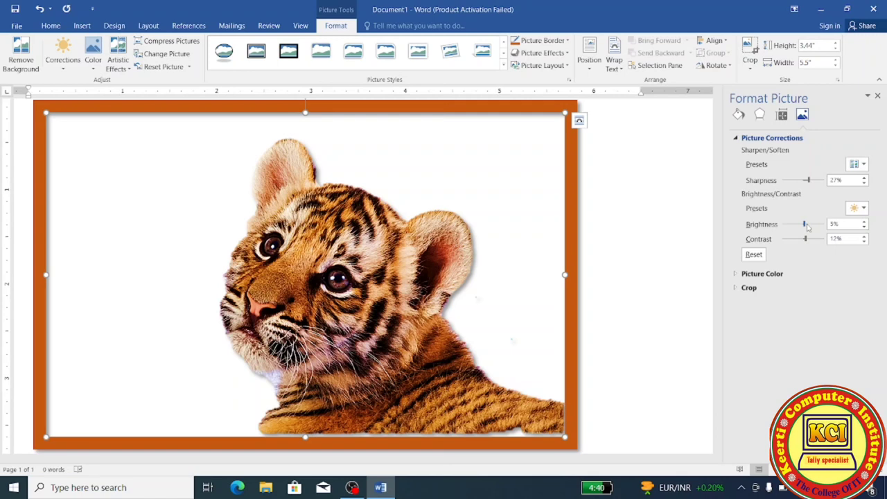
drag(807, 225, 808, 228)
click(807, 223)
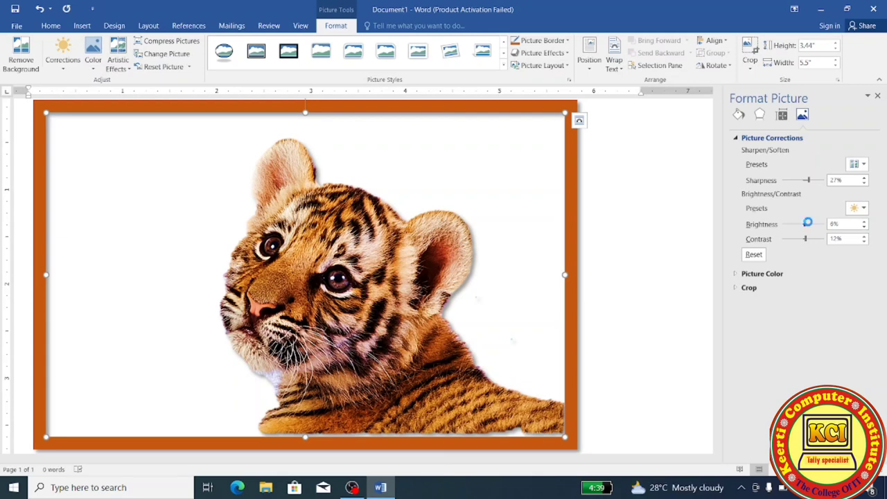
drag(809, 222, 809, 225)
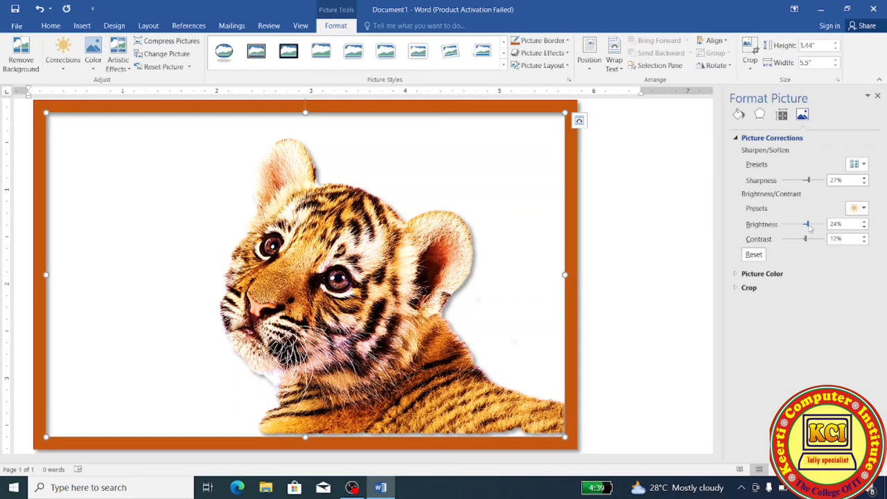
click(807, 226)
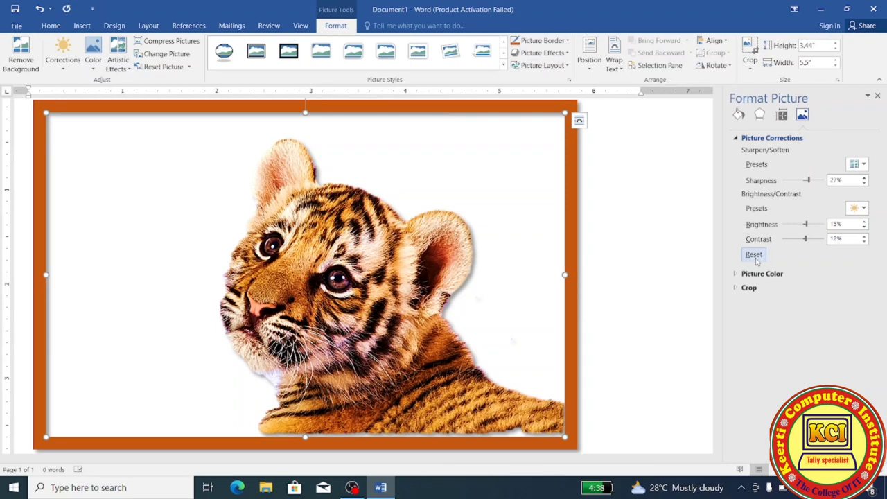
- Reset the corrections to 0% and set sharpness to 11%
click(756, 256)
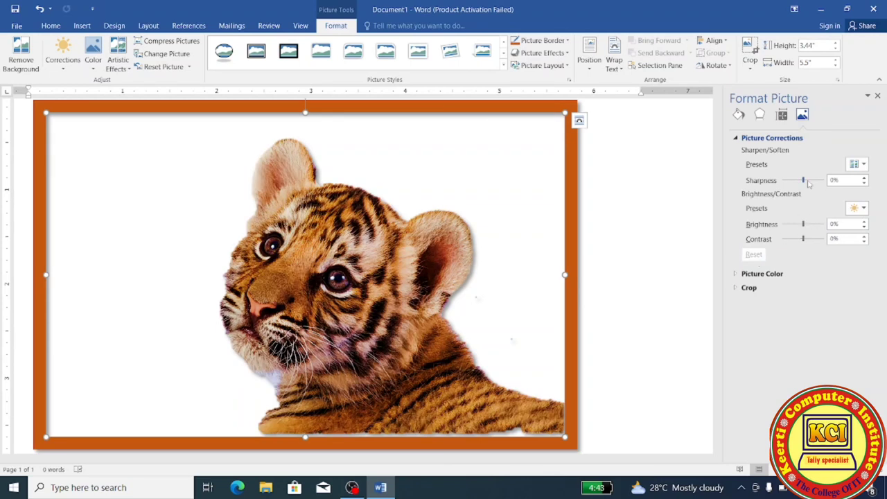
drag(807, 180, 810, 183)
drag(804, 181, 807, 181)
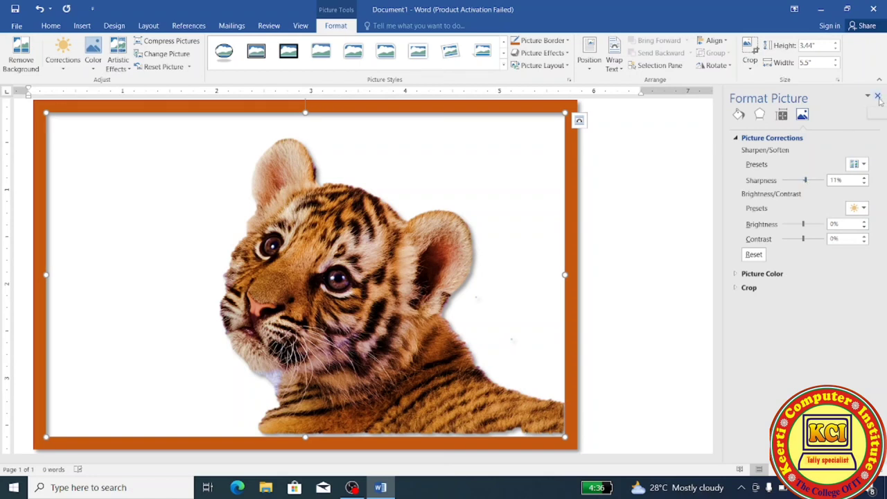
- Give the picture background a gradient fill with a red first stop
click(739, 115)
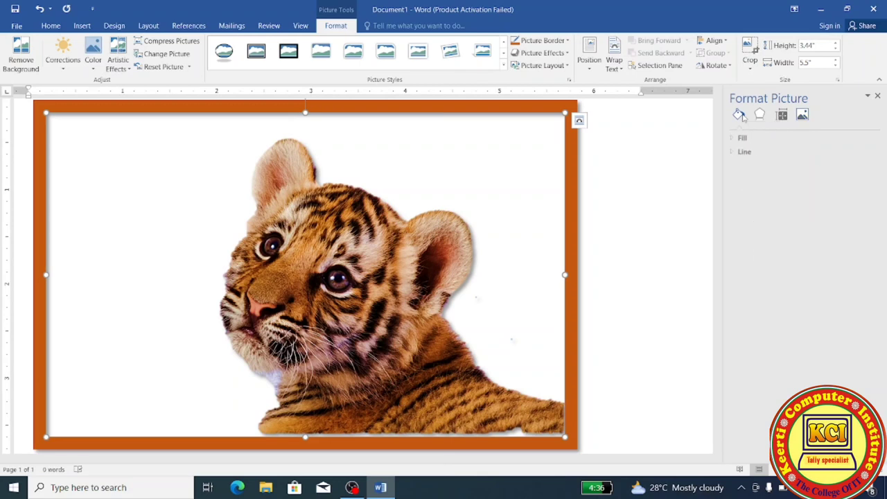
click(744, 138)
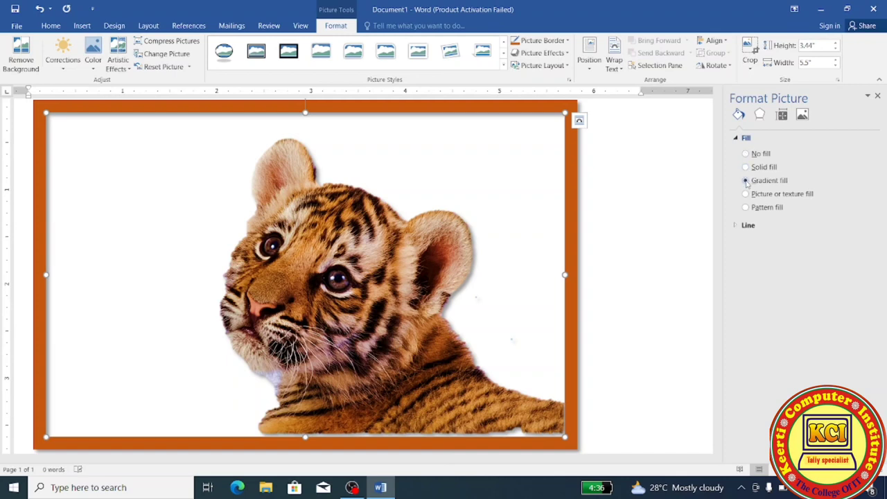
click(747, 181)
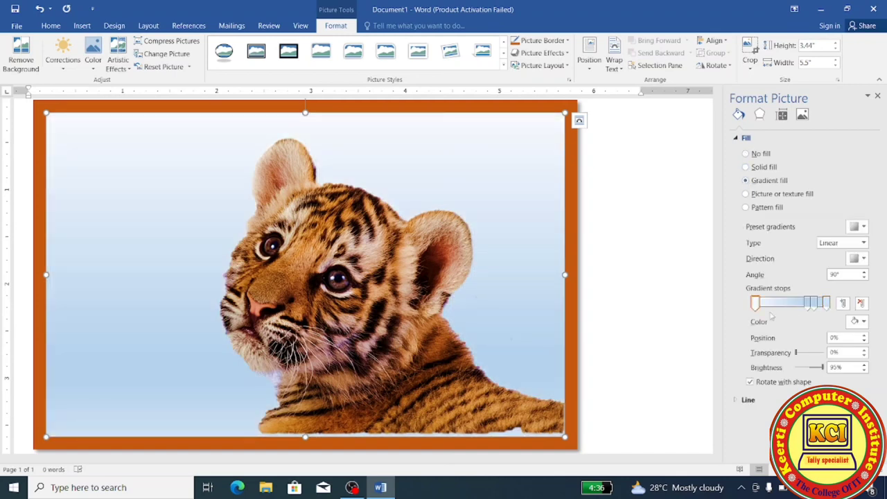
click(864, 322)
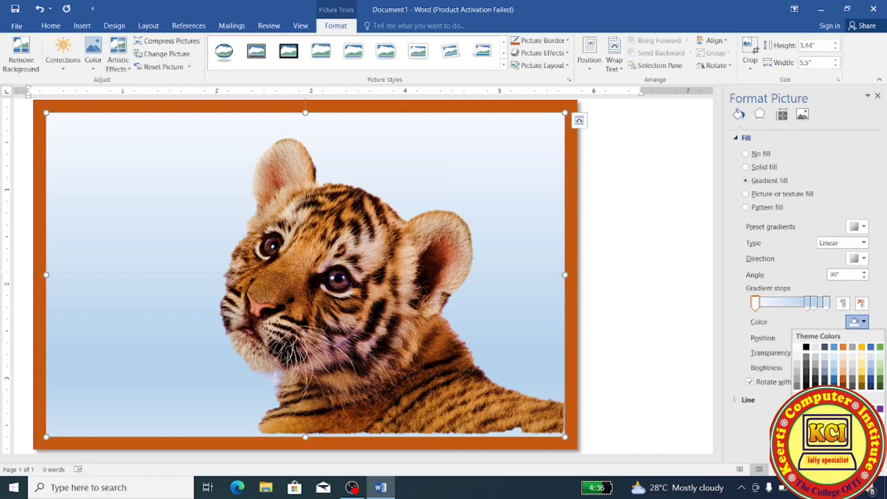
click(806, 409)
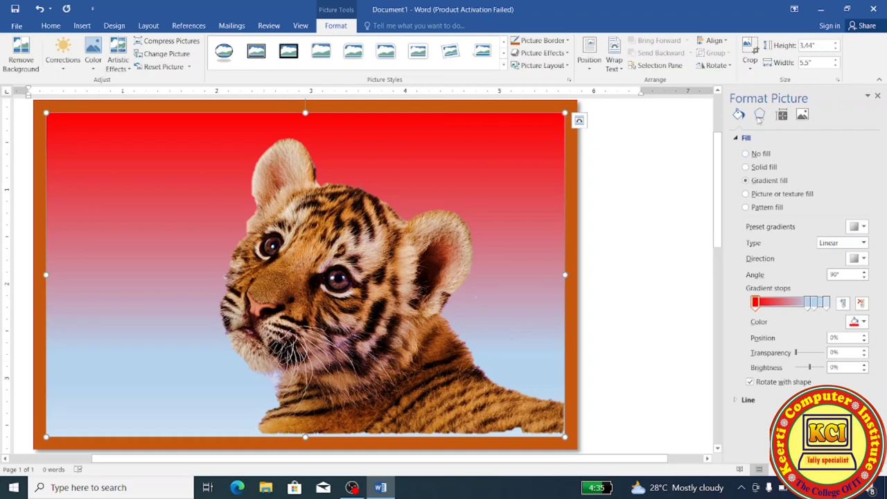
- Replace the fill with the Blue tissue paper texture
click(747, 195)
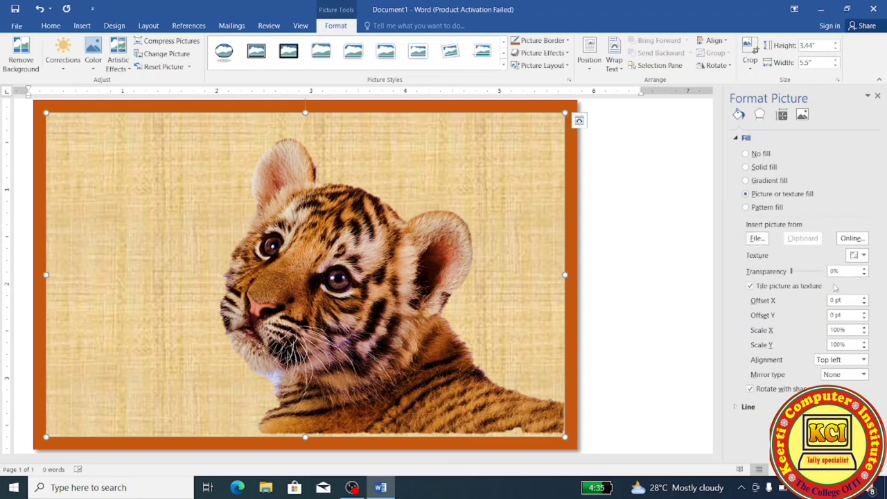
click(864, 256)
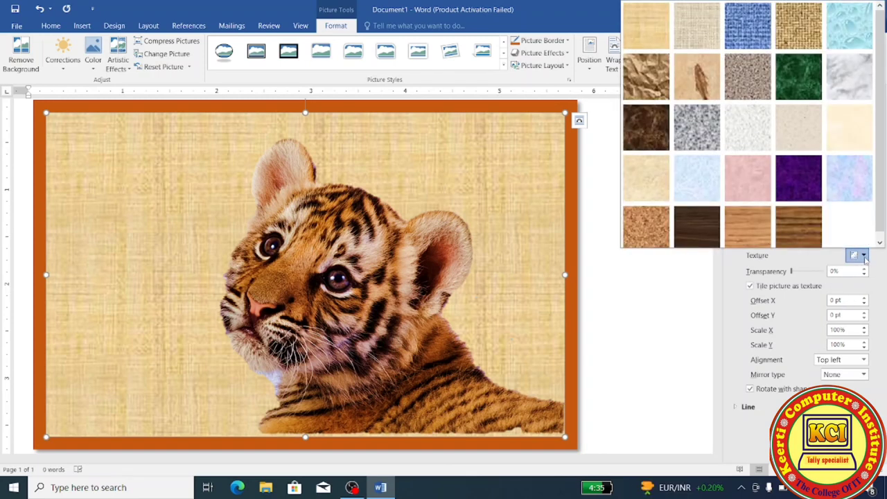
click(689, 186)
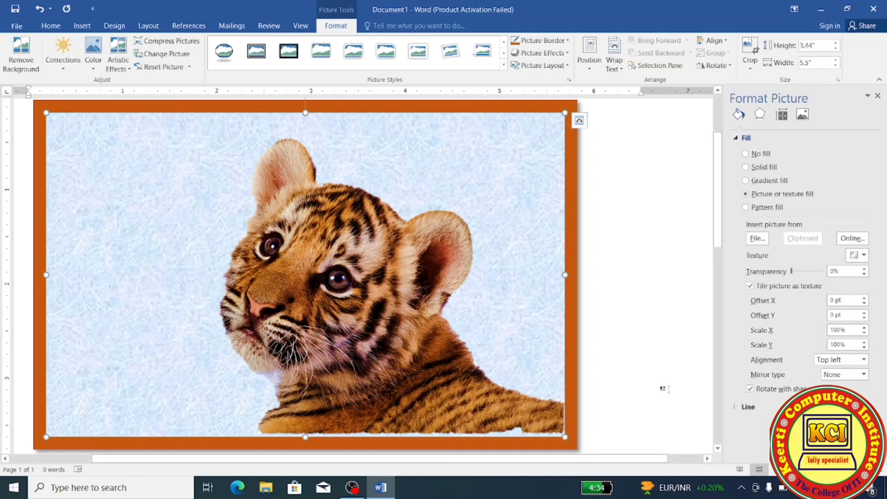
- Set the picture's shadow to 101% size, 9 pt blur, 70° angle and 8 pt distance
click(761, 116)
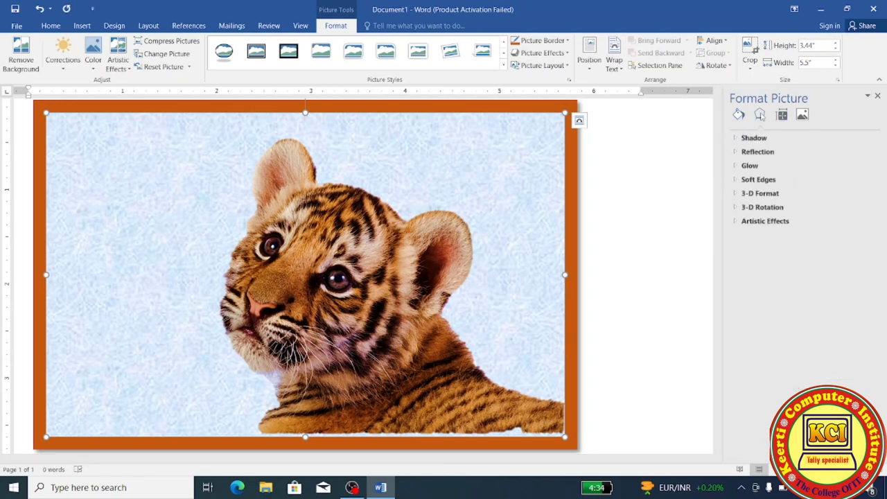
click(738, 141)
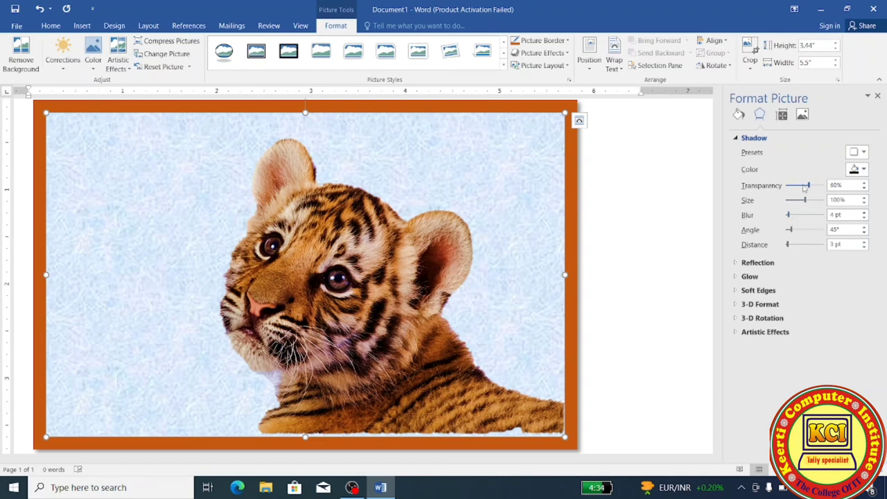
click(810, 202)
click(864, 213)
click(865, 213)
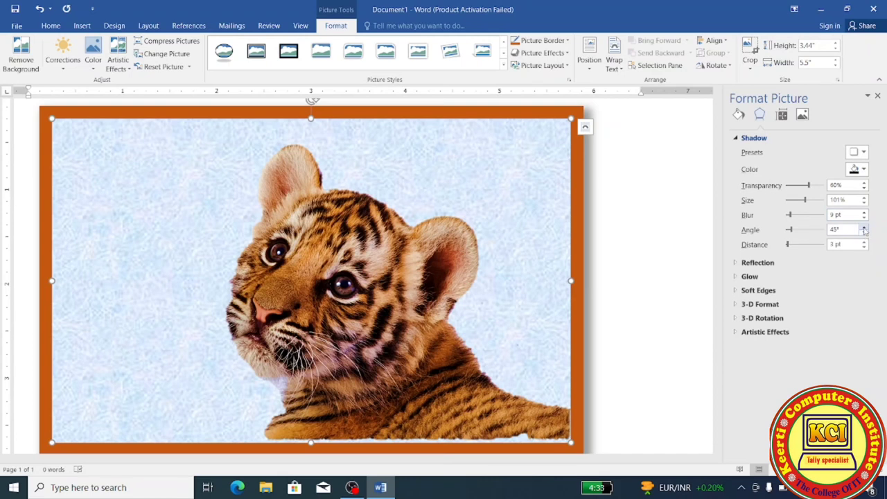
click(864, 229)
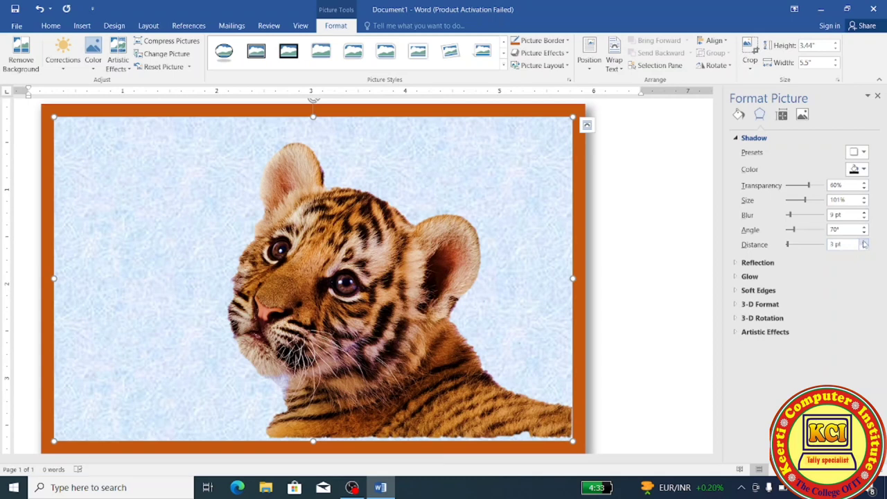
click(865, 242)
click(864, 242)
click(864, 241)
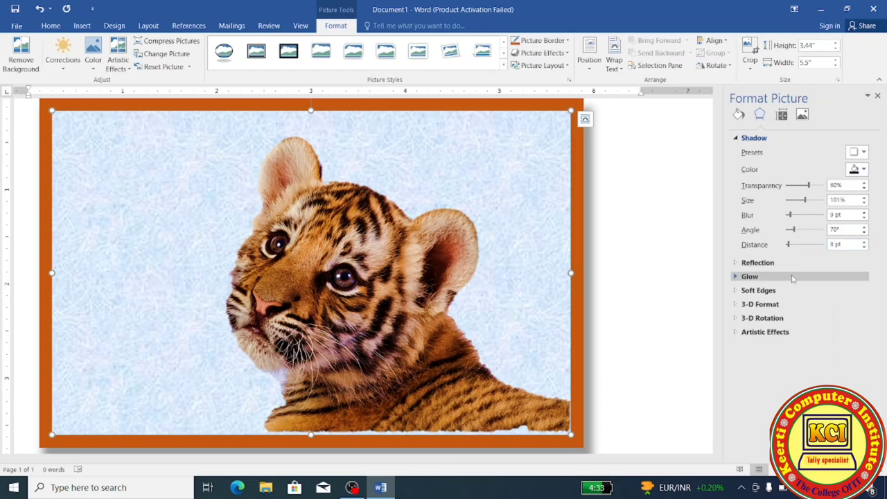
- Look over the Reflection settings, collapse Shadow and close the Format Picture pane
click(755, 263)
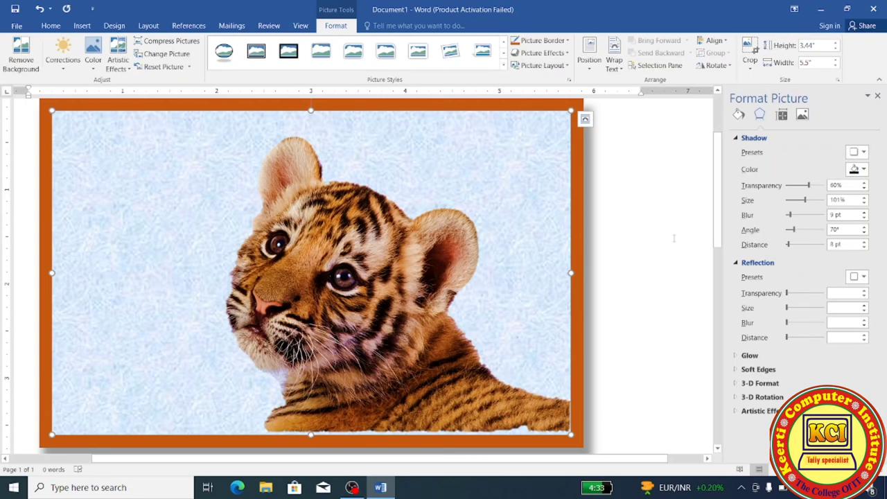
click(828, 141)
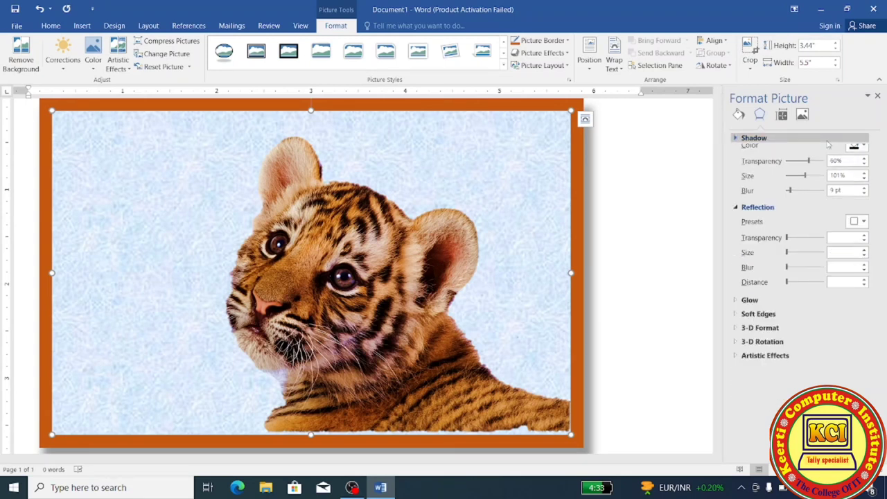
click(877, 96)
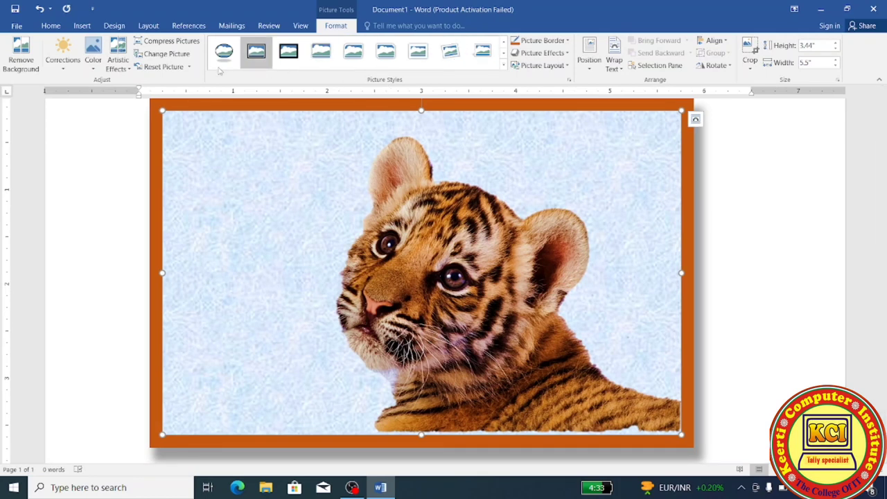
- Apply the Temperature: 7200 K colour tone to the tiger picture
click(93, 69)
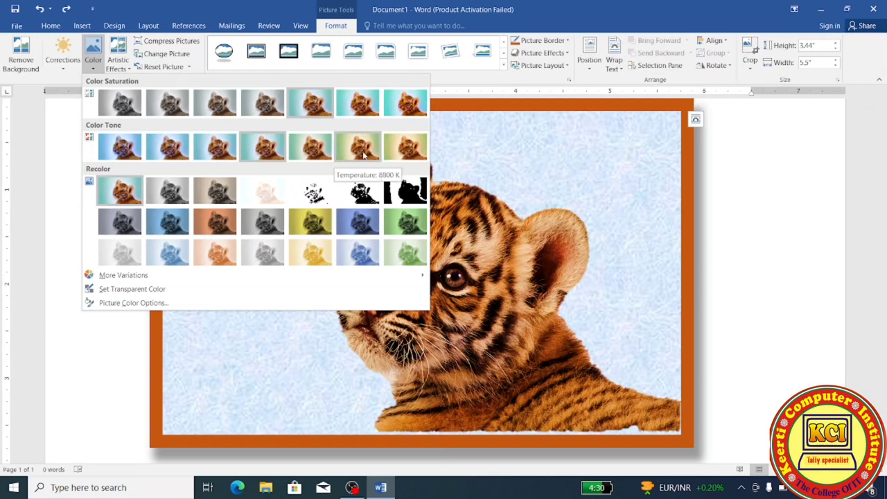
click(317, 154)
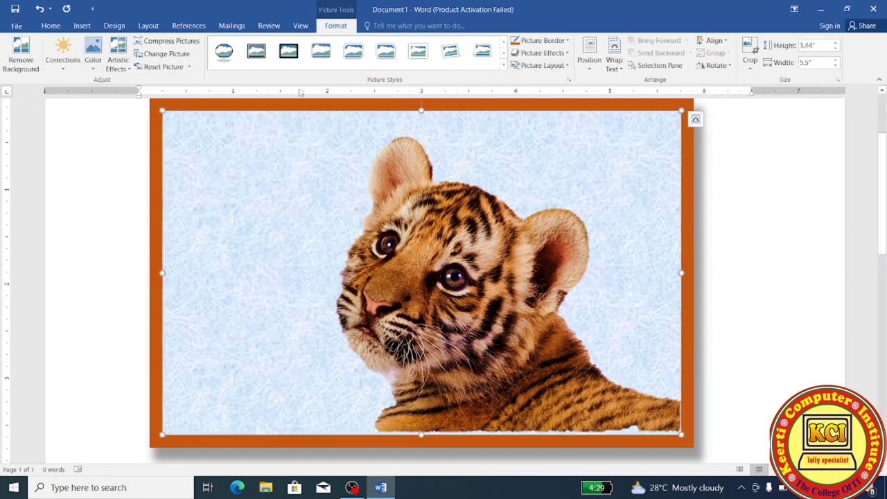
- Compress only the tiger picture at document resolution, deleting its cropped areas
click(173, 44)
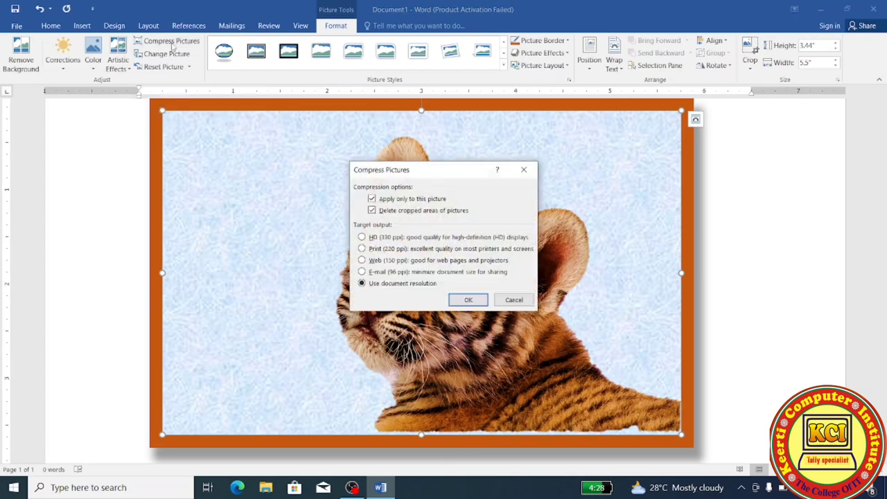
click(469, 300)
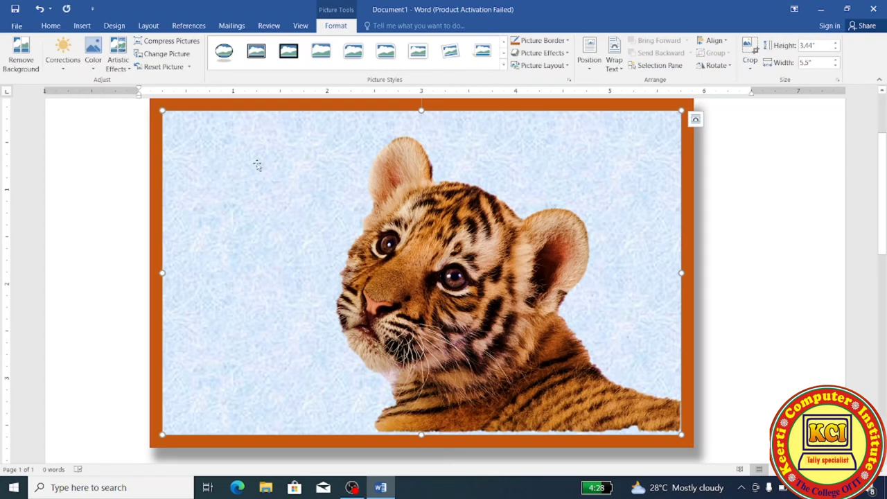
click(184, 43)
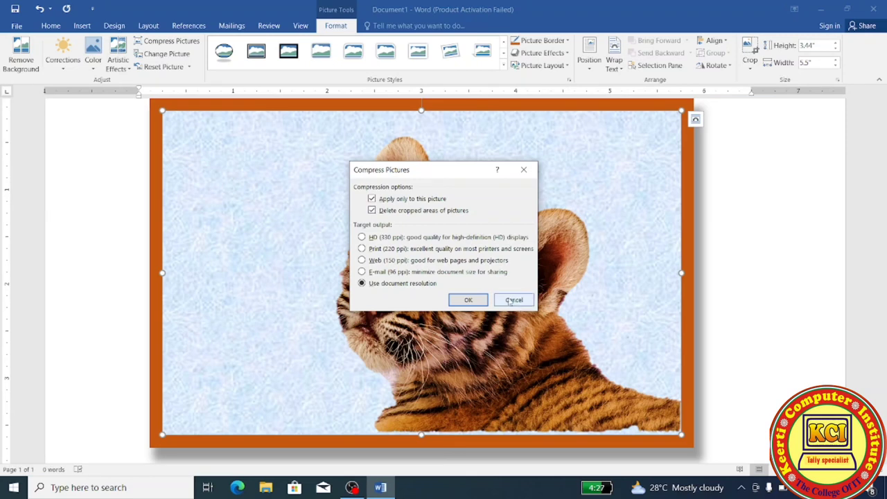
click(469, 300)
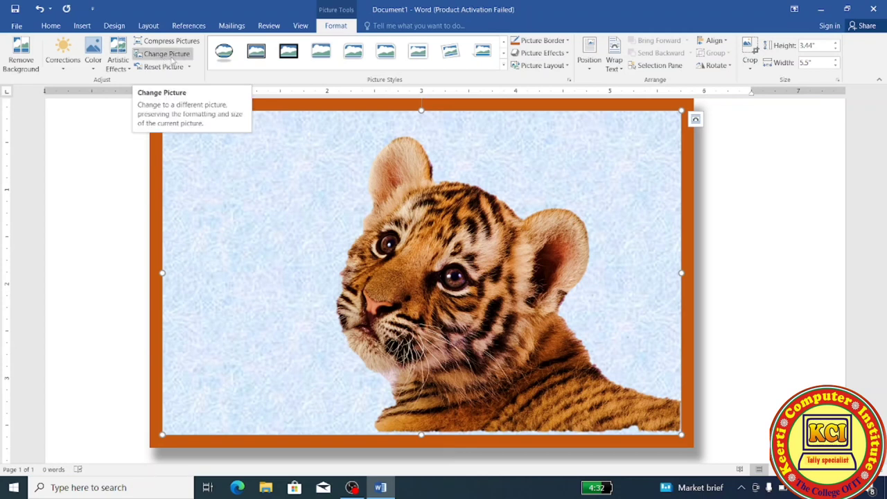
- Swap the tiger for '00Copy of PARROTS' from the wallpaper folder, inserting it offline from a file
click(172, 59)
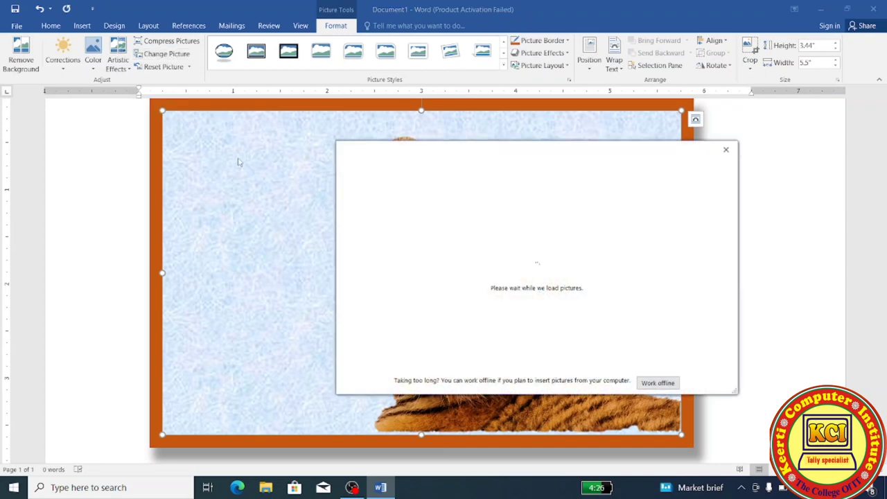
click(656, 387)
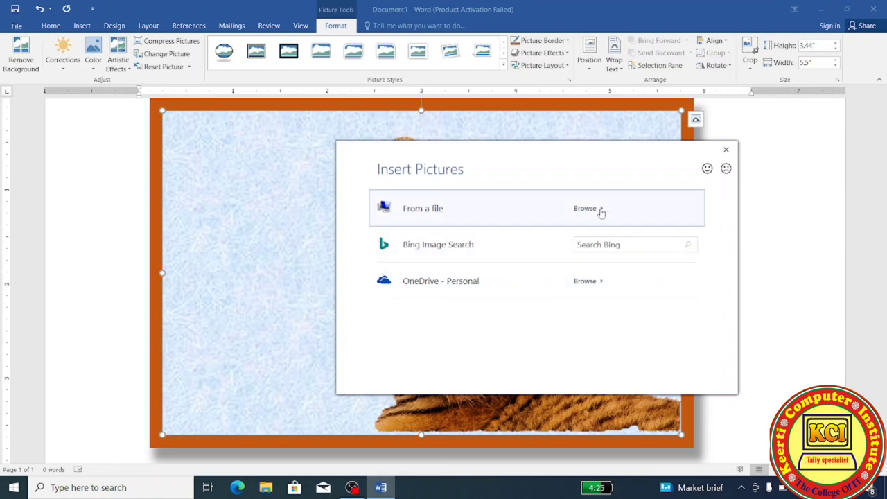
click(587, 209)
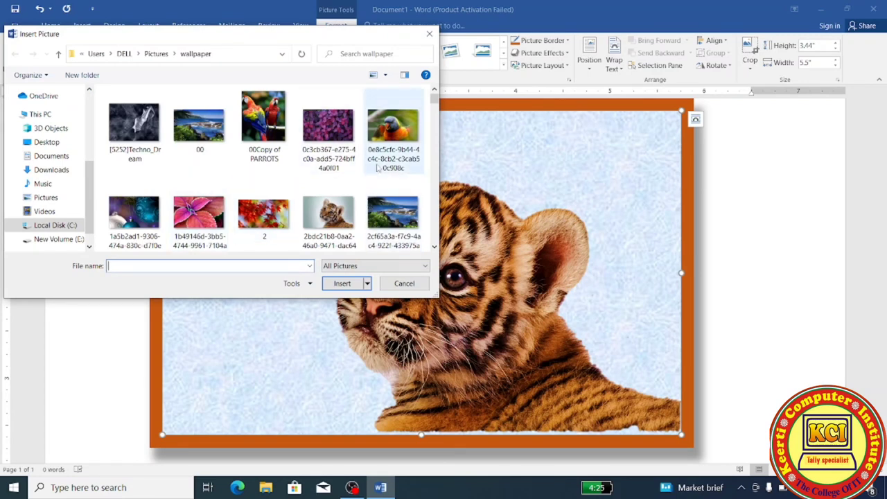
click(274, 112)
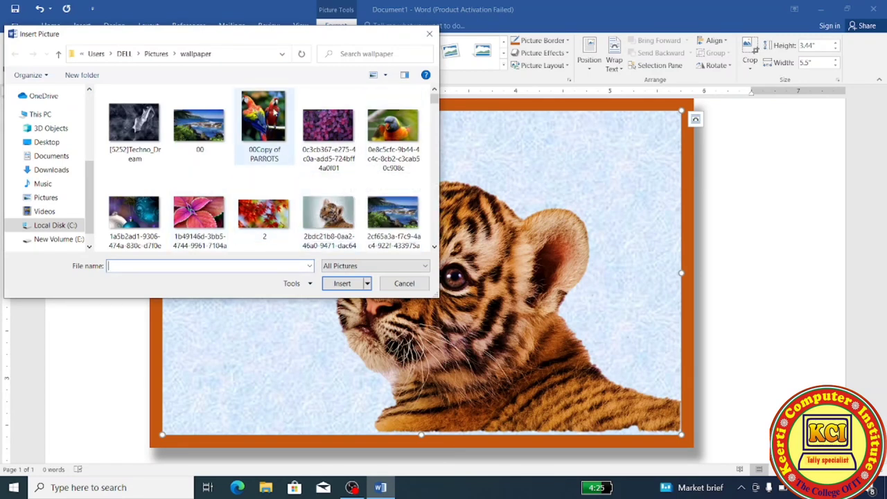
click(348, 286)
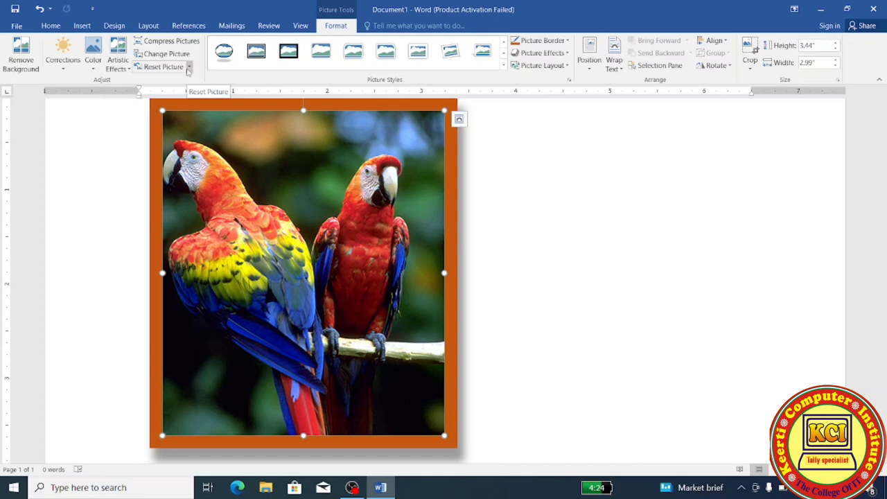
- Use Reset Picture & Size to clear the parrot picture's formatting and restore 4.13" by 3.58"
click(188, 67)
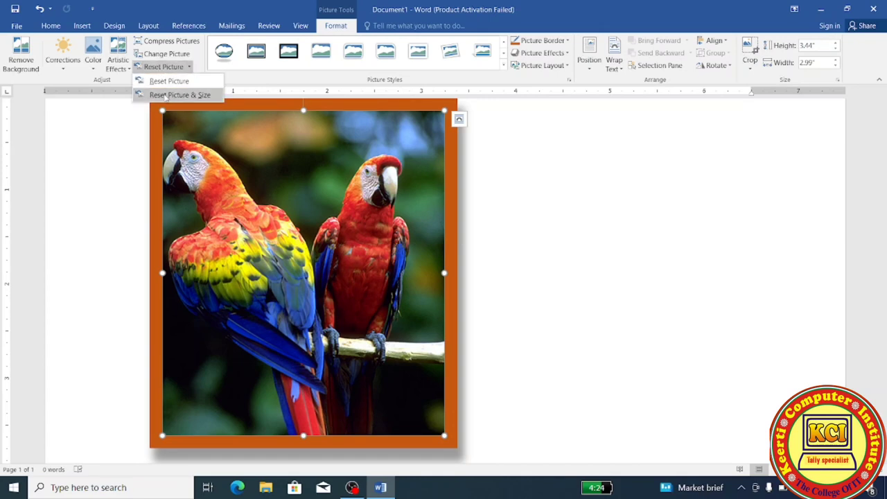
click(181, 97)
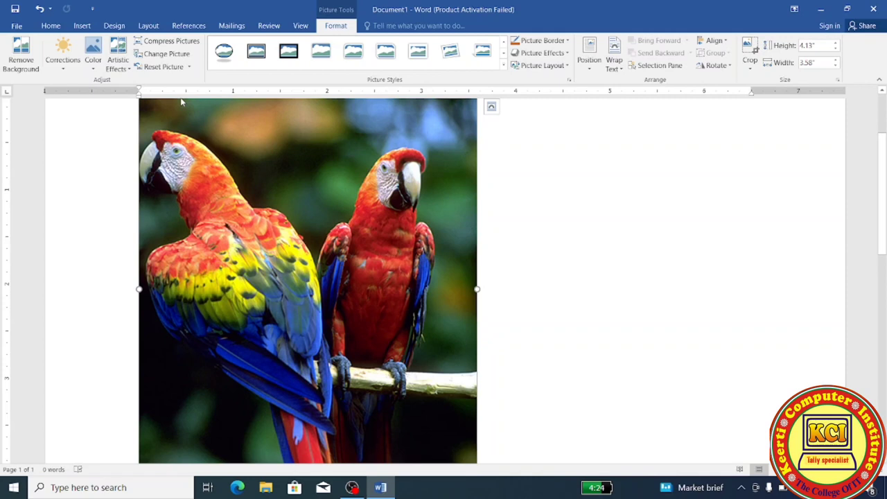
click(190, 68)
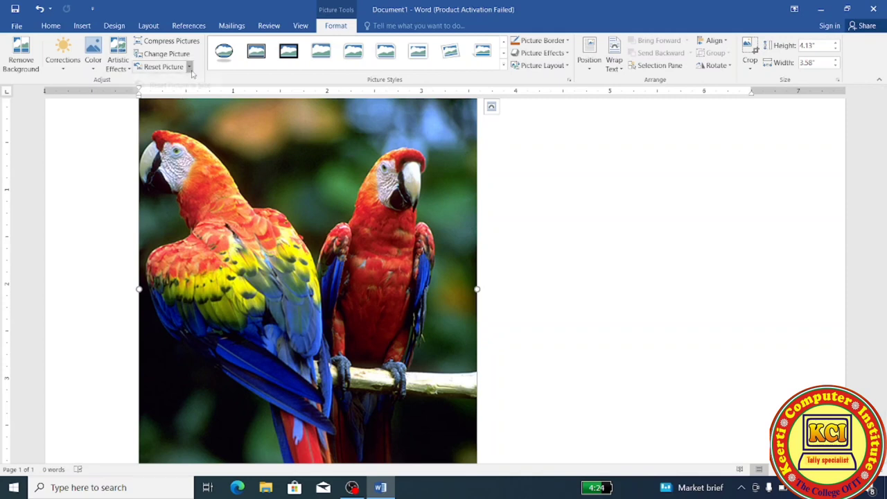
click(170, 85)
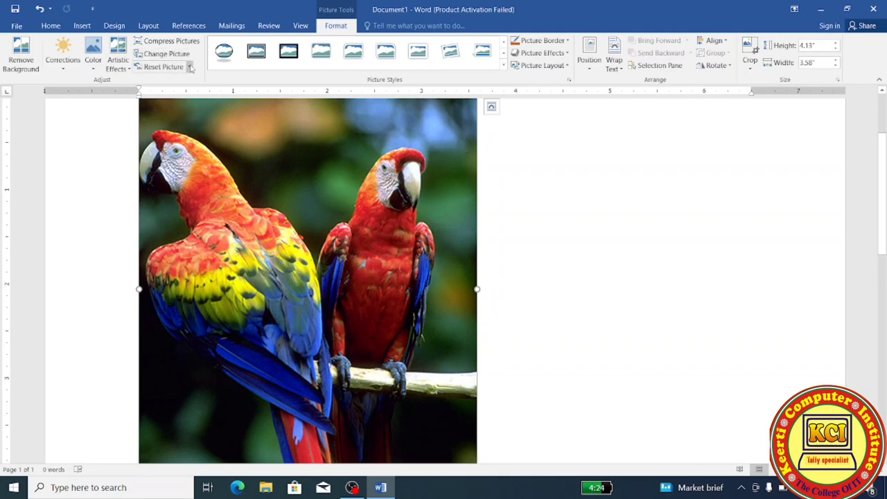
click(190, 67)
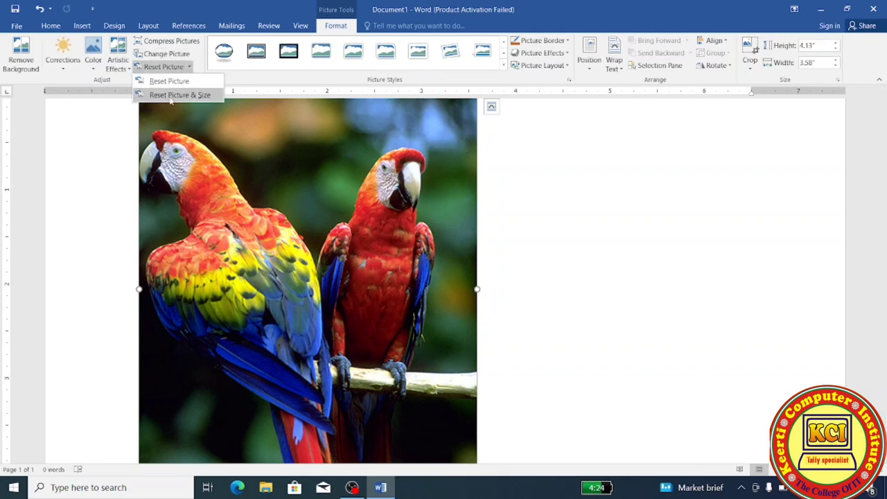
click(179, 97)
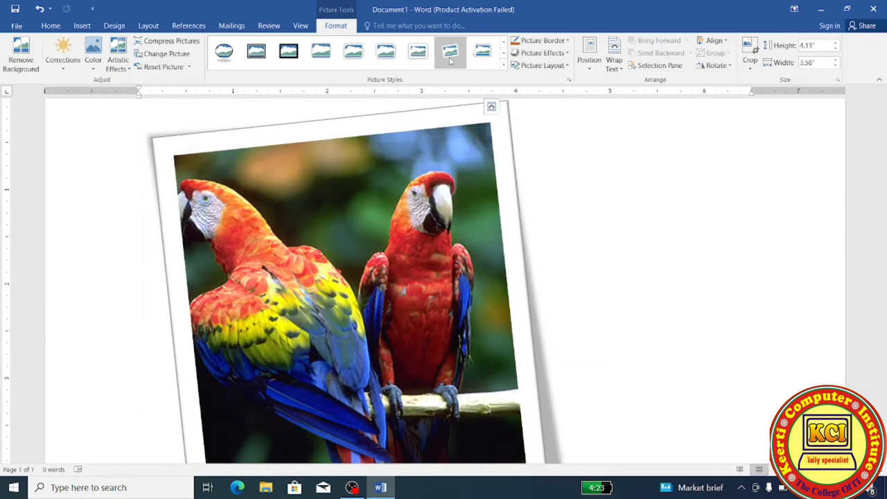
- Try the Rotated, White style, then apply Bevel Rectangle to the parrot picture
click(460, 61)
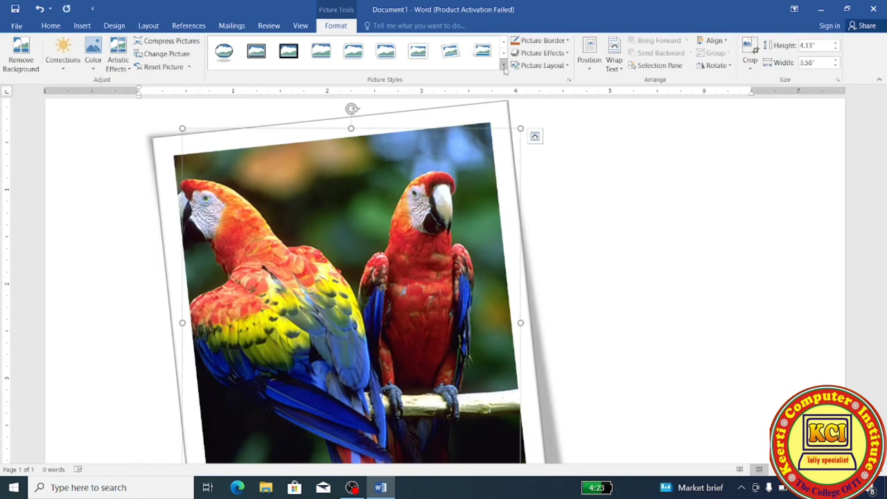
click(504, 65)
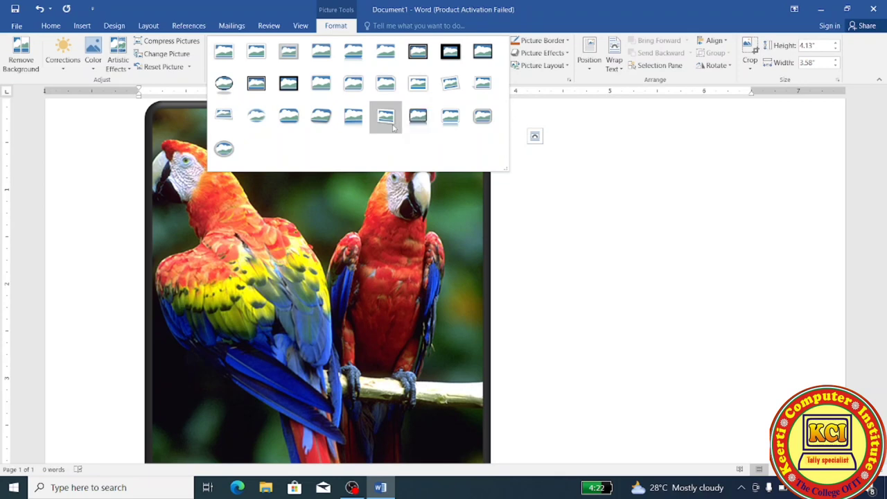
click(280, 121)
scroll(519, 228, down, 3)
click(748, 349)
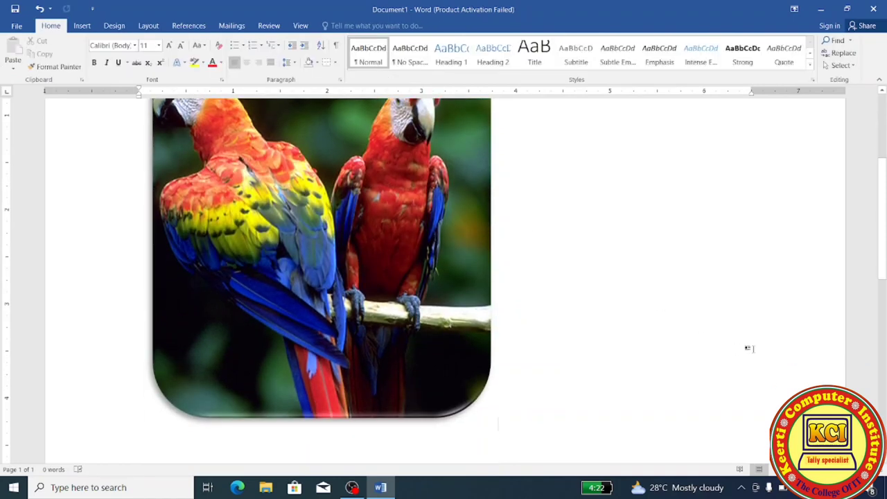
drag(885, 259, 361, 356)
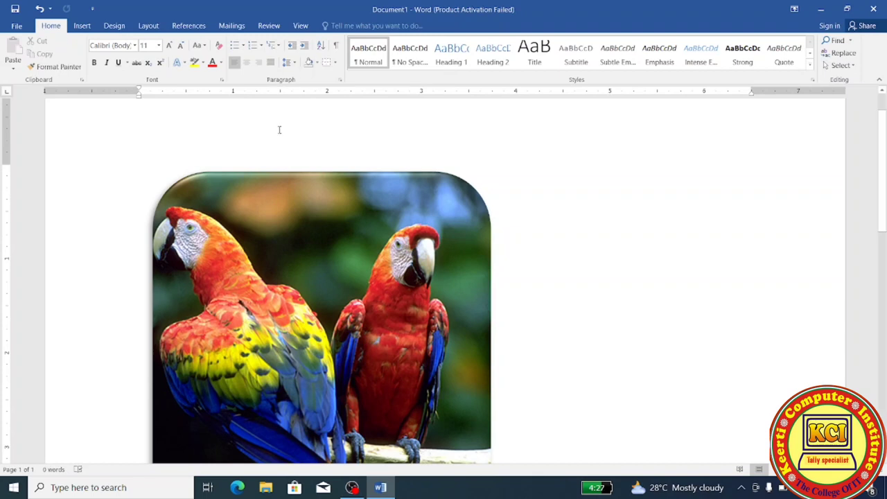
click(287, 205)
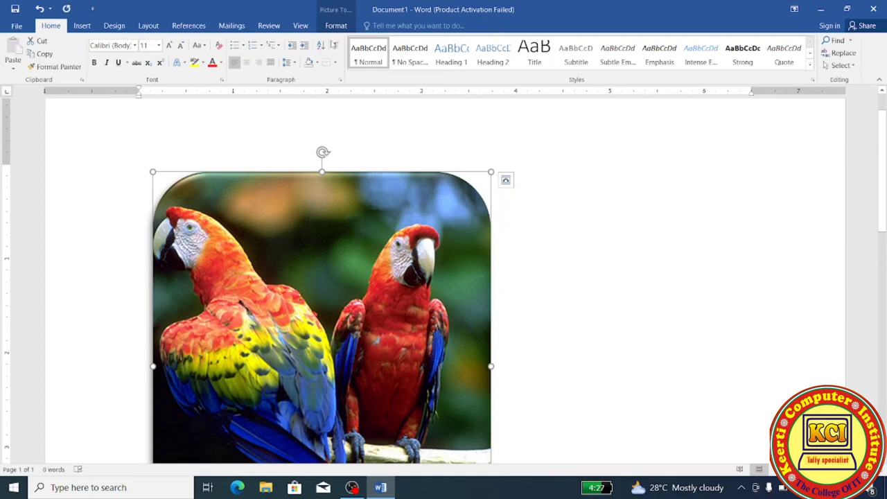
- Add an orange picture border to the parrot photo and thicken it to 4½ pt
click(336, 27)
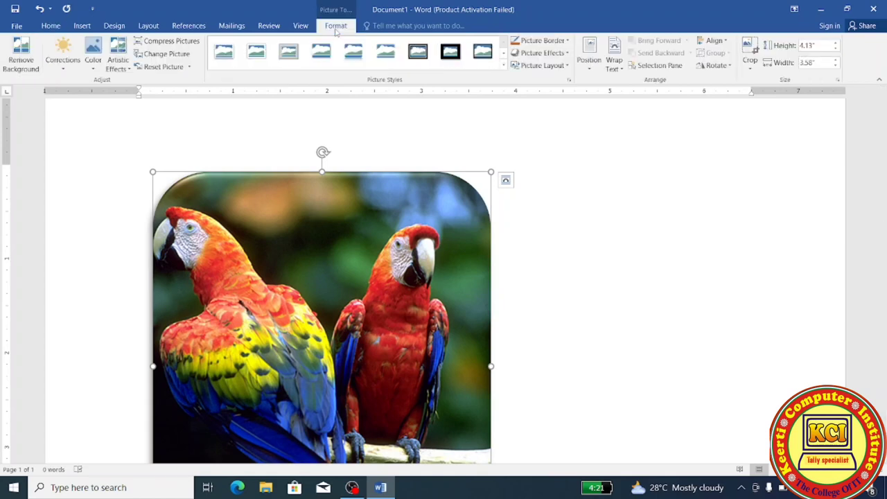
click(568, 42)
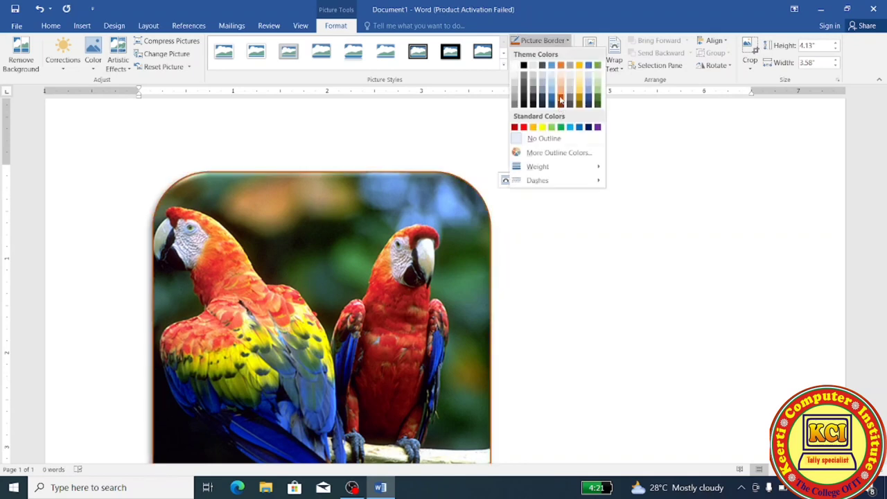
click(561, 100)
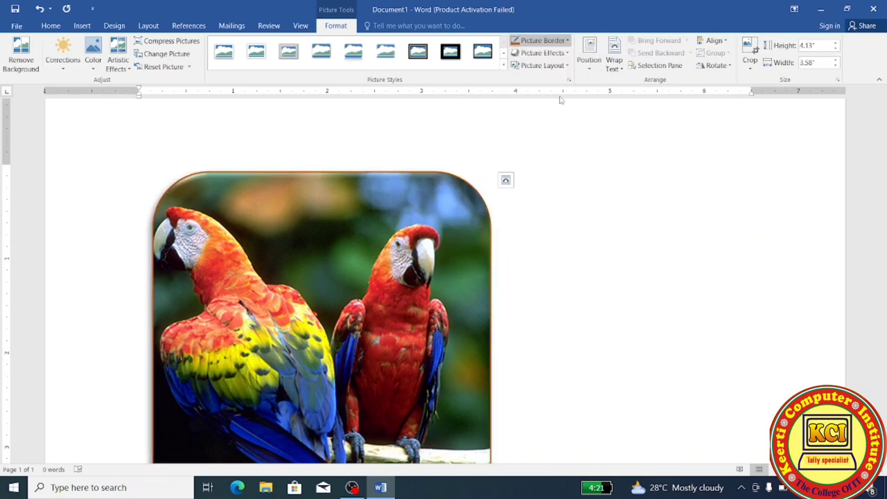
click(568, 42)
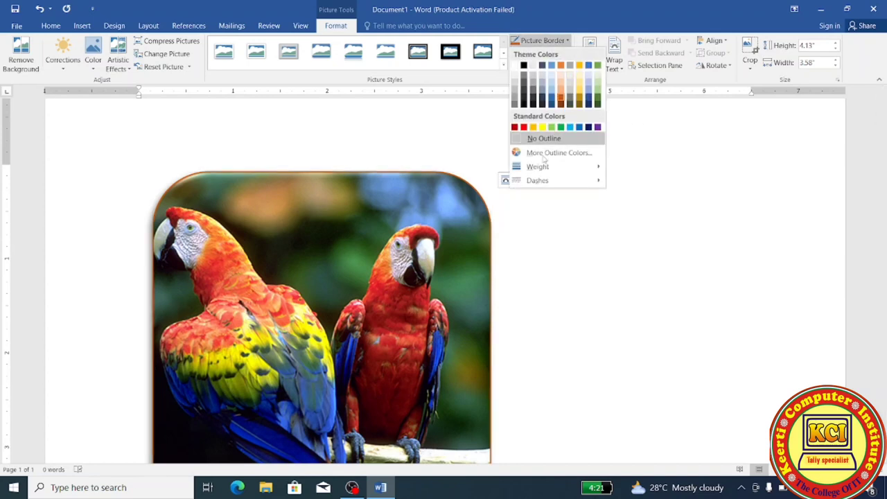
mouse_move(531, 169)
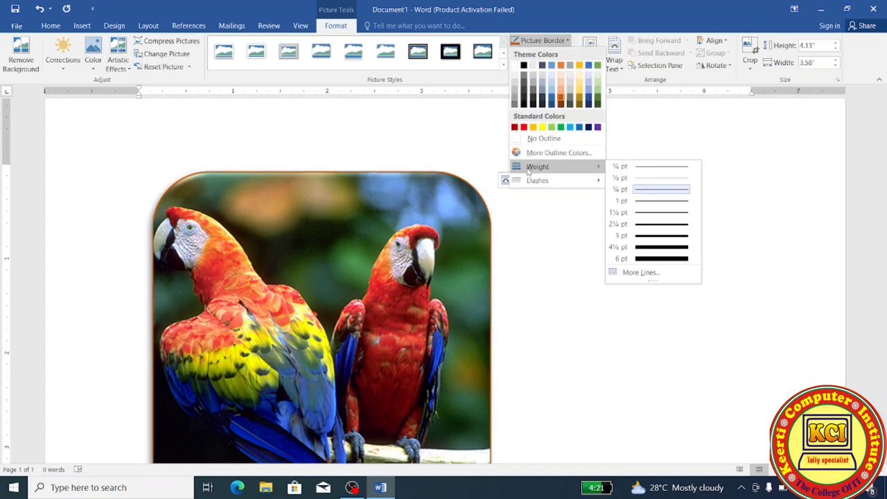
click(662, 251)
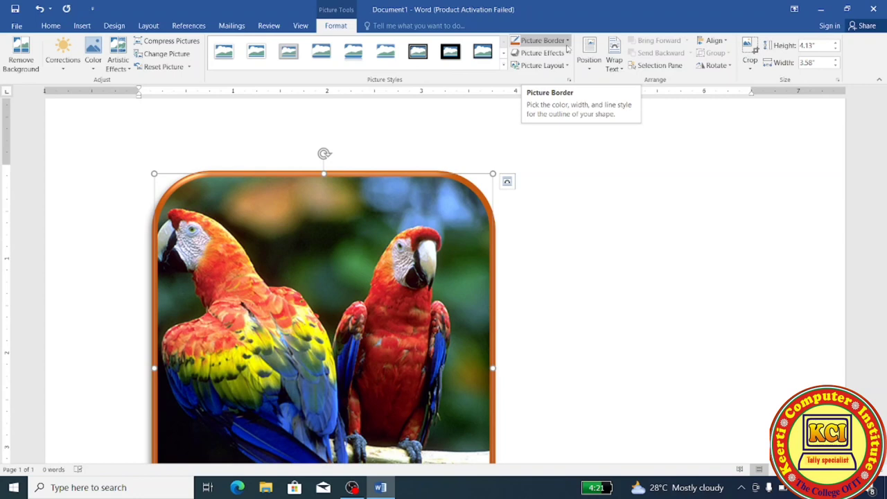
- Add a glow variation to the parrot picture and recolour the glow to the standard purple
click(568, 53)
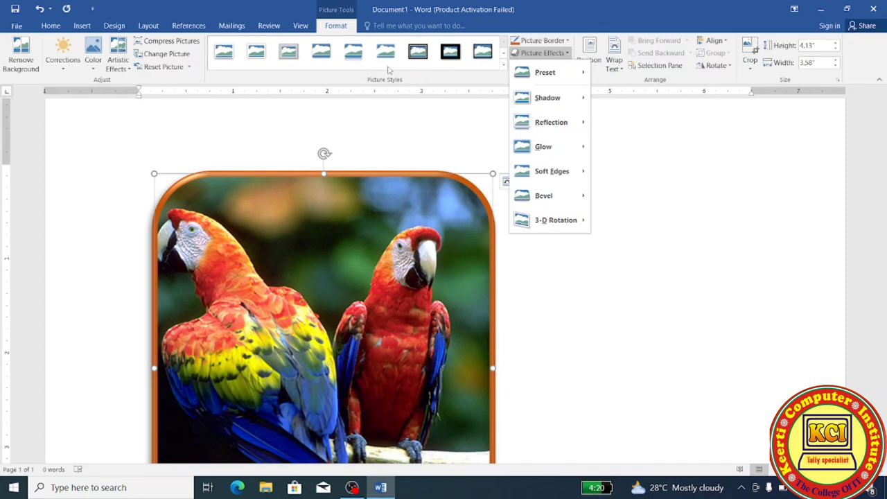
mouse_move(543, 102)
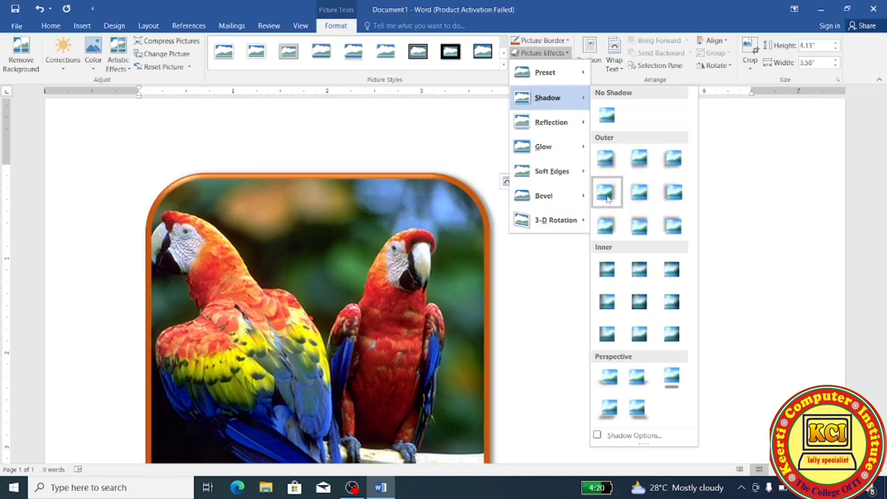
mouse_move(563, 148)
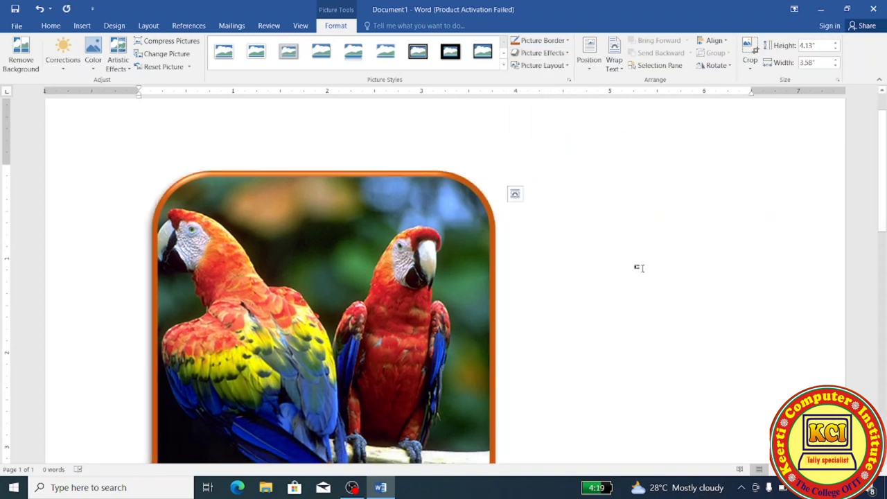
key(ctrl+z)
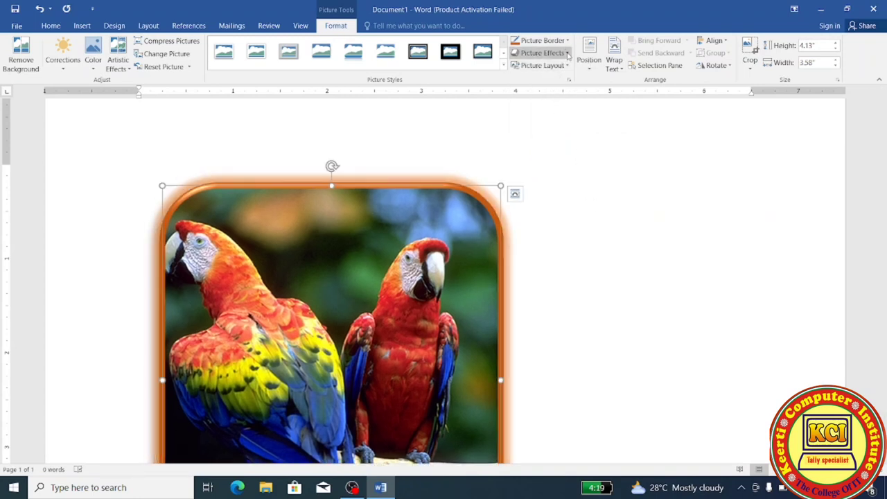
click(567, 54)
mouse_move(552, 146)
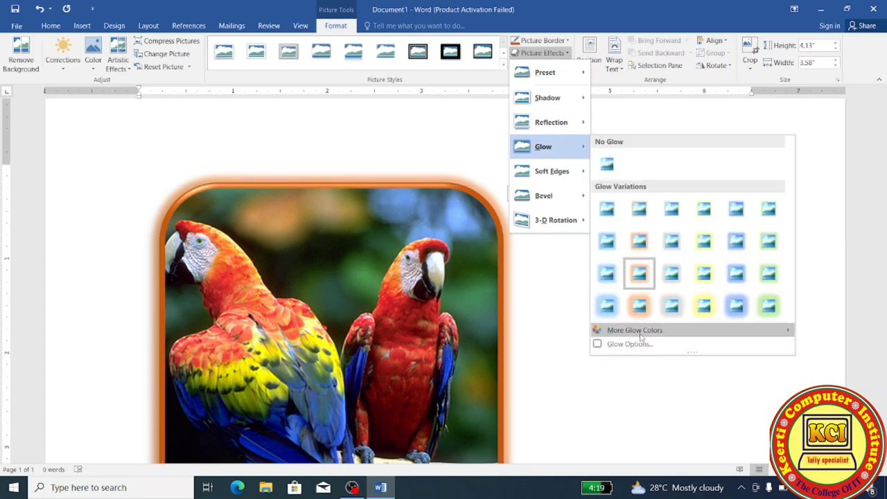
mouse_move(642, 337)
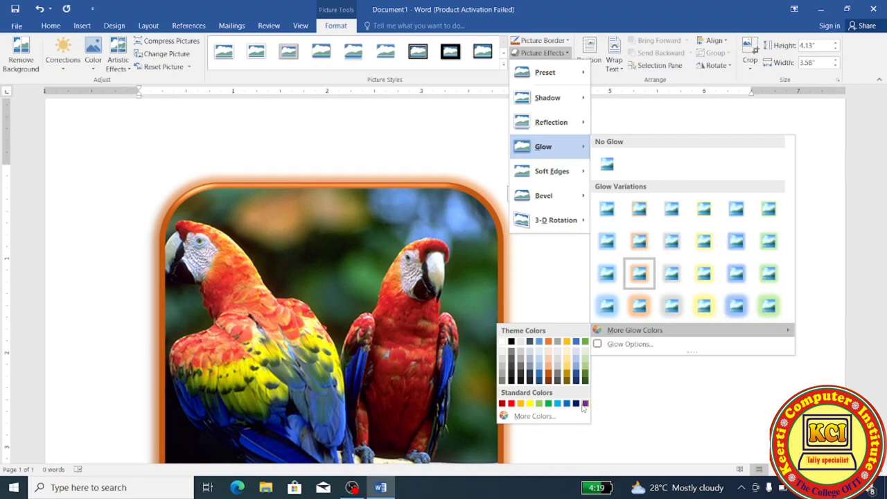
click(586, 405)
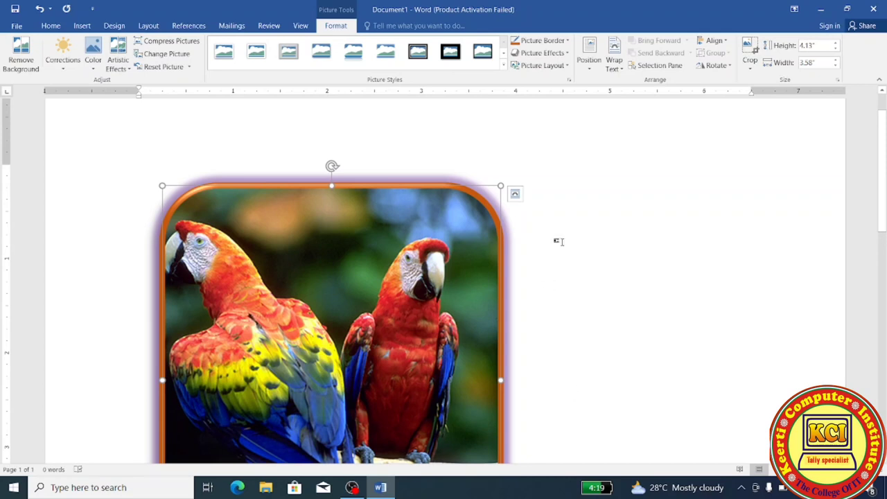
- Preview Picture Layout without converting, then position the picture Top Center with square wrapping
click(566, 66)
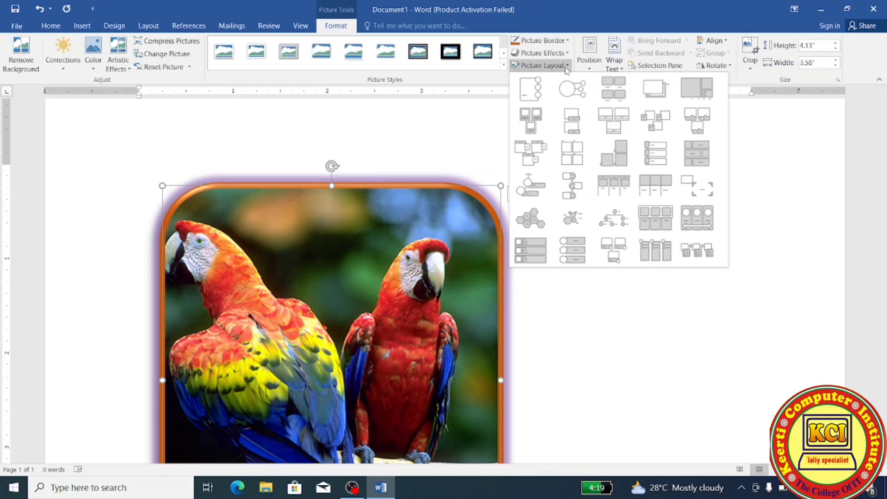
click(433, 160)
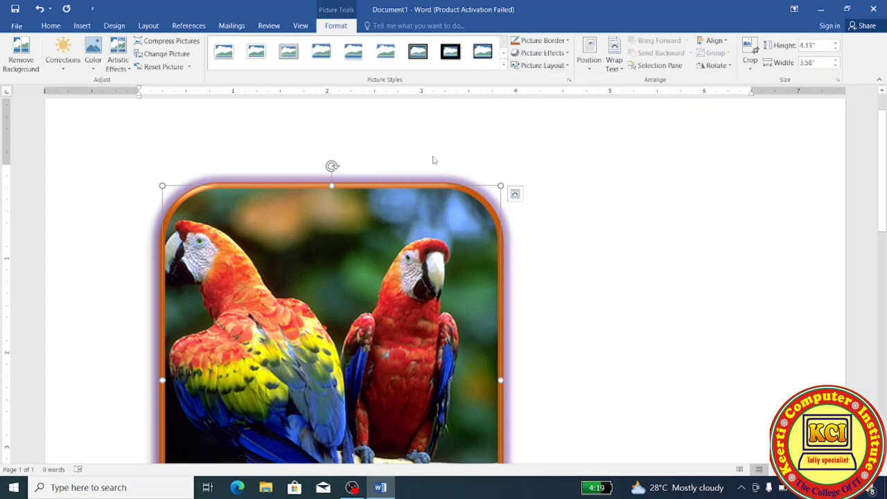
click(589, 59)
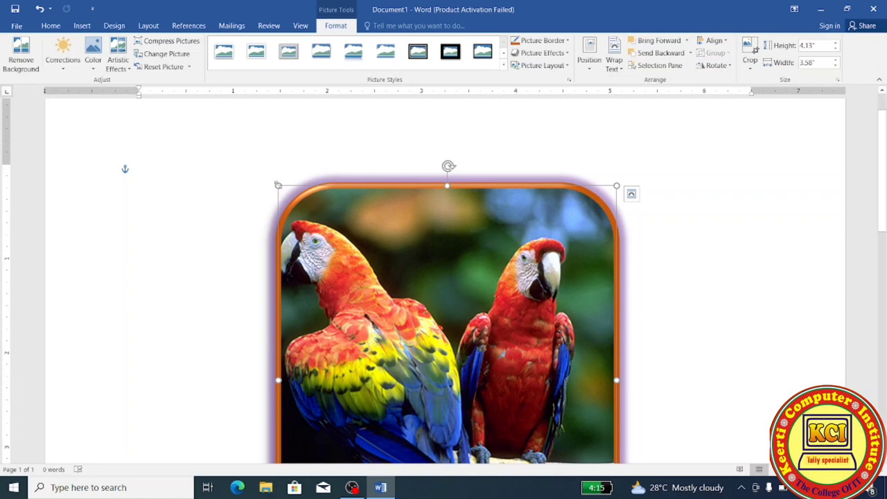
- Drag the top-left corner handle to shrink the parrot picture to 2.56" by 2.23"
drag(277, 185, 346, 263)
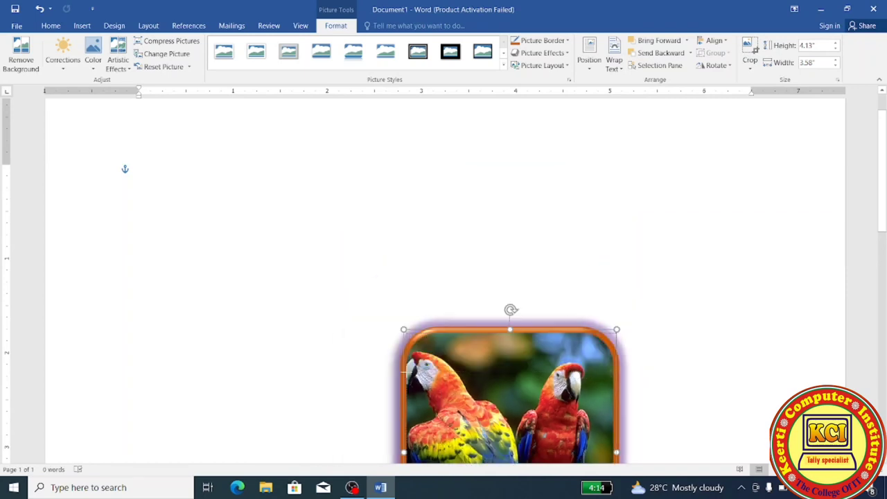
drag(346, 263, 404, 323)
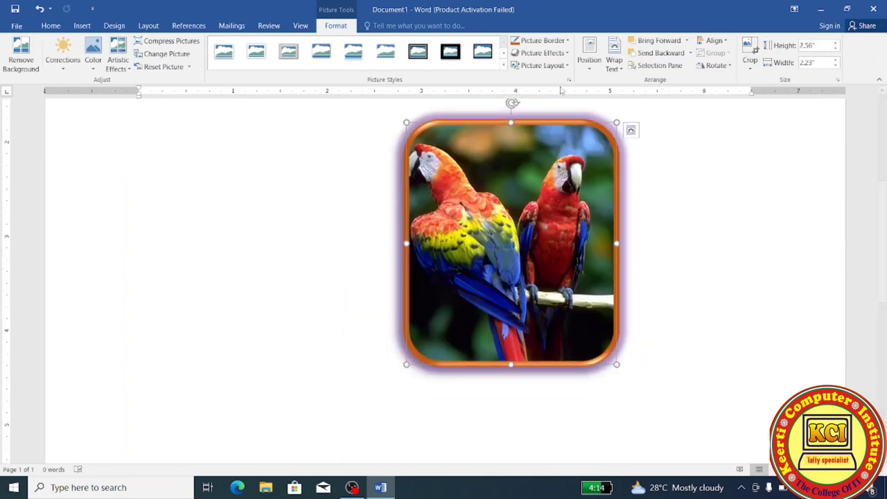
click(589, 69)
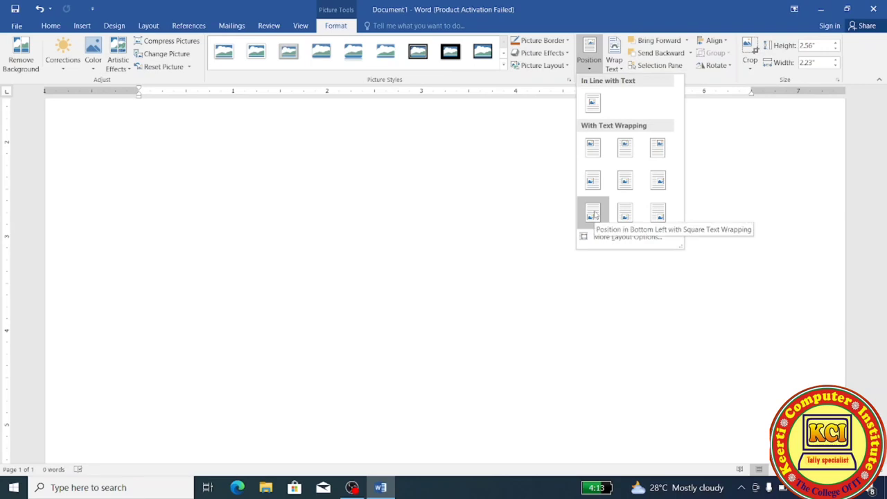
- Try Bottom Left, then settle the parrot picture at Top Left with square text wrapping
click(594, 215)
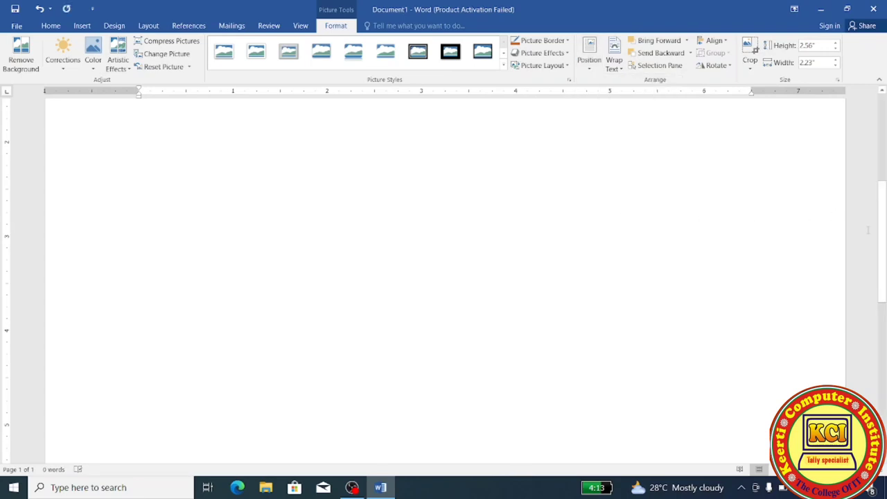
drag(884, 227, 879, 347)
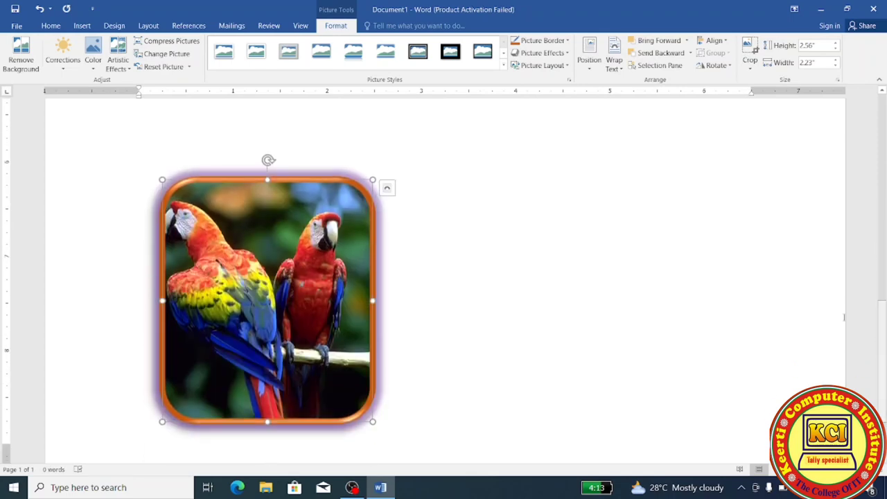
click(590, 59)
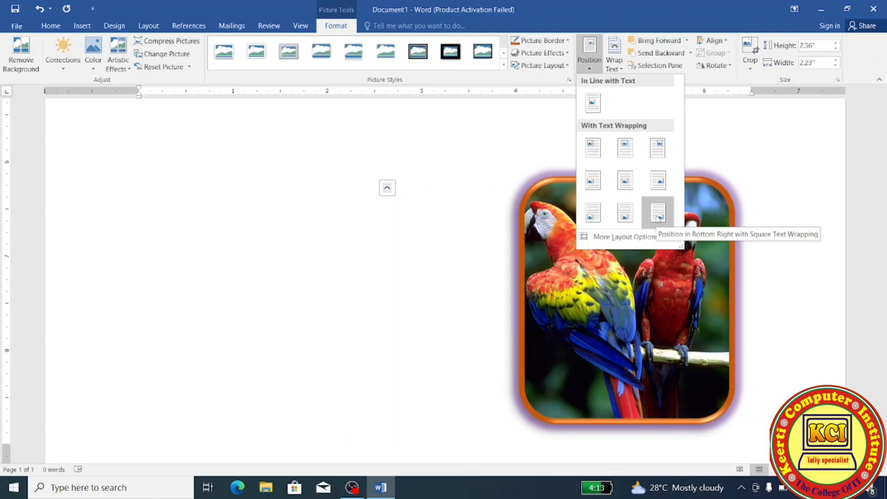
click(591, 146)
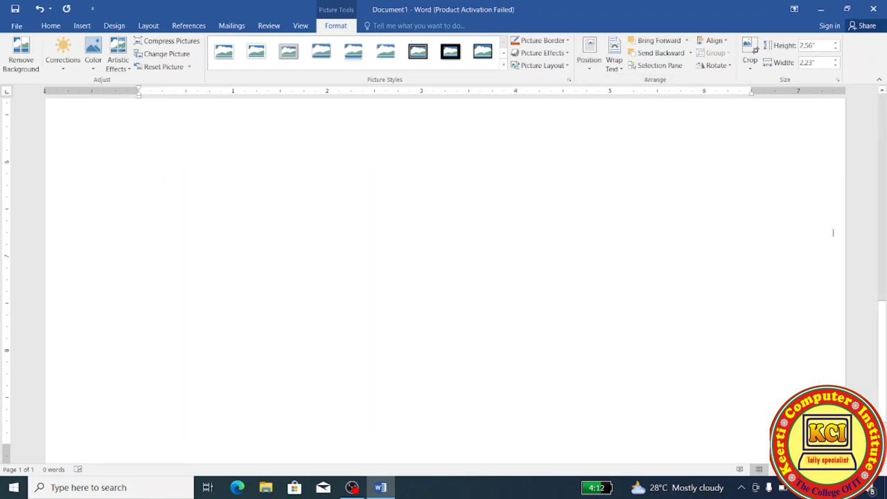
drag(884, 327, 878, 88)
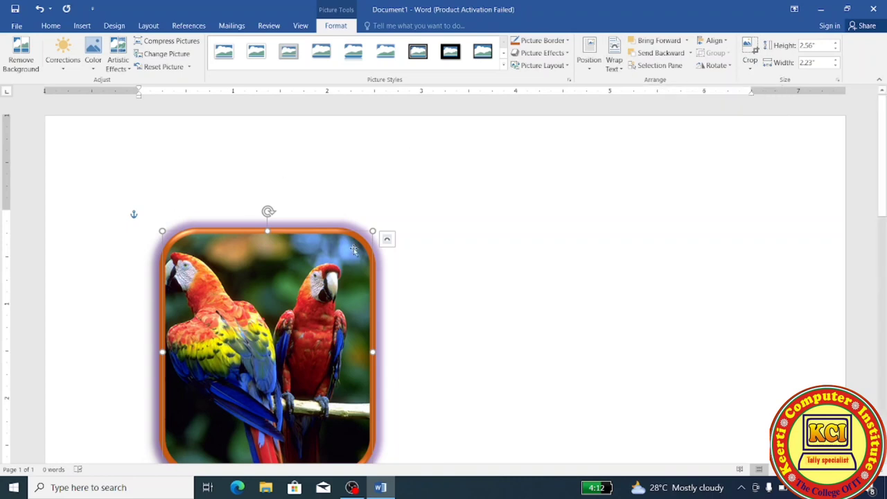
- Generate sample paragraphs with =rand() beside the parrot picture, then select the picture
click(434, 370)
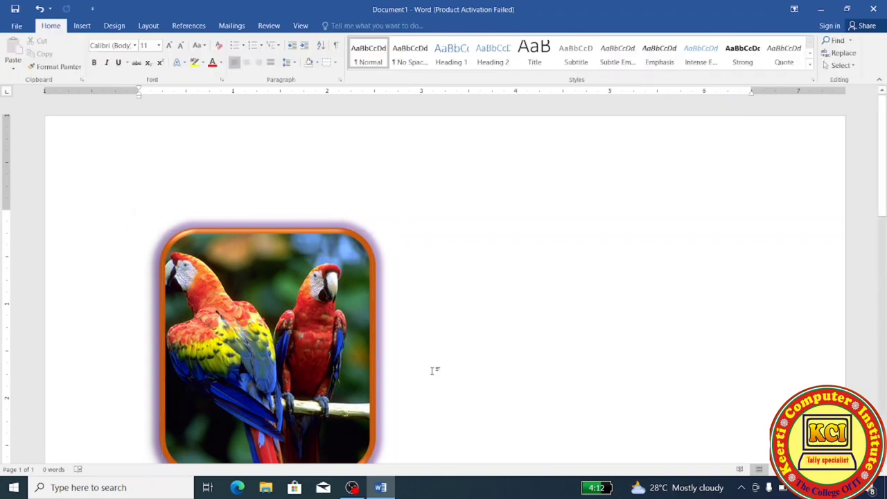
text(=)
text(rand)
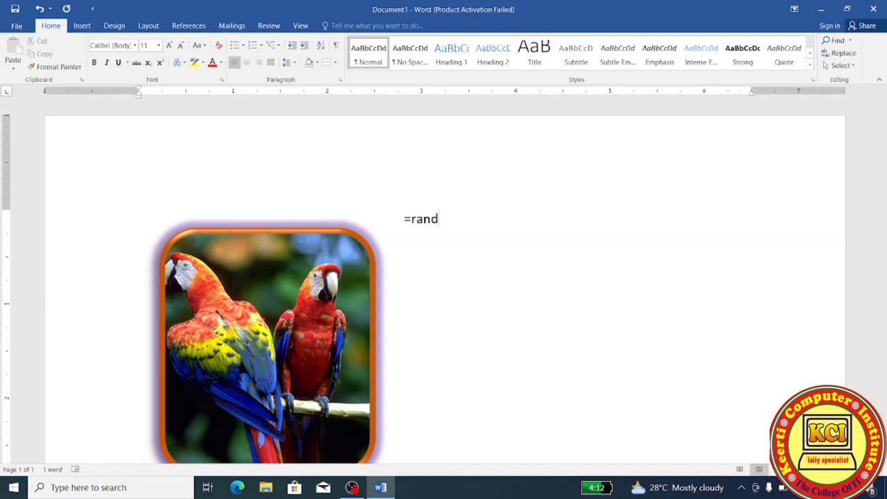
text(())
key(Return)
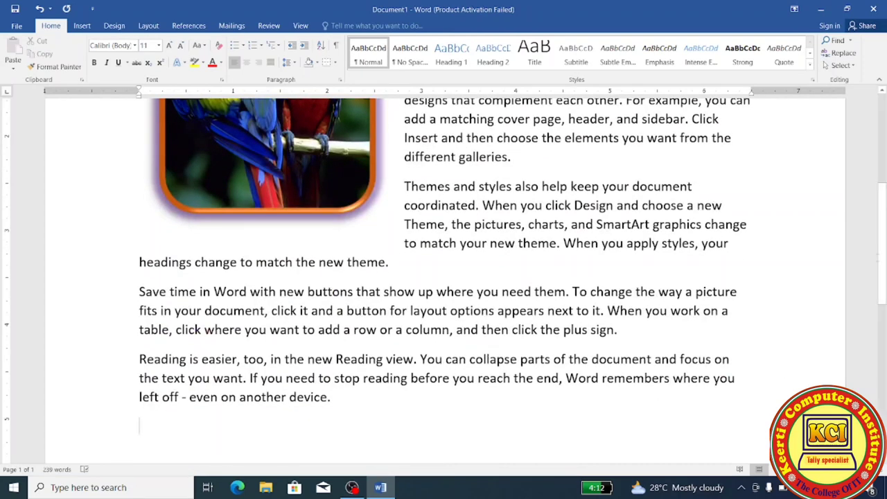
drag(884, 258, 885, 182)
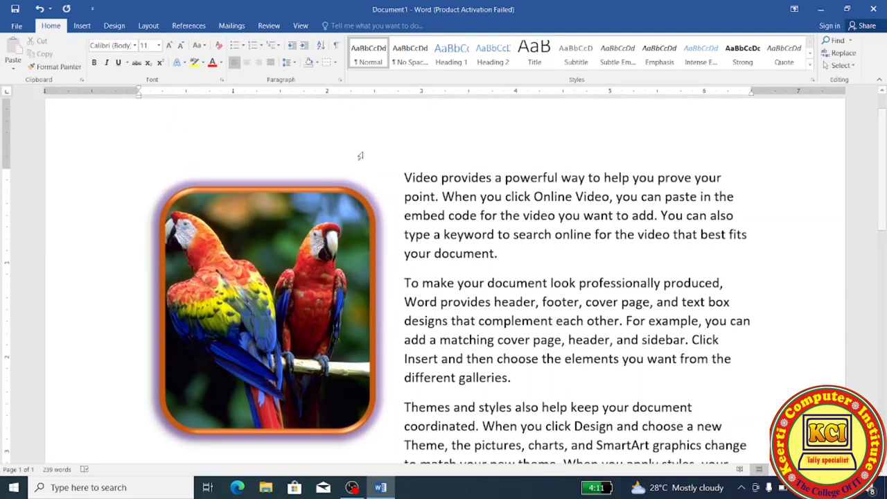
click(327, 220)
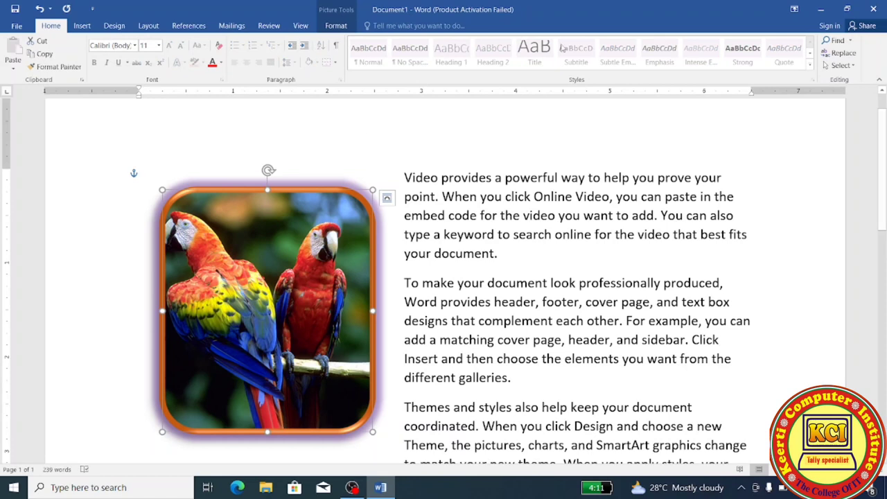
- Try Tight wrapping on the parrot picture and position it in the middle of the page
click(347, 27)
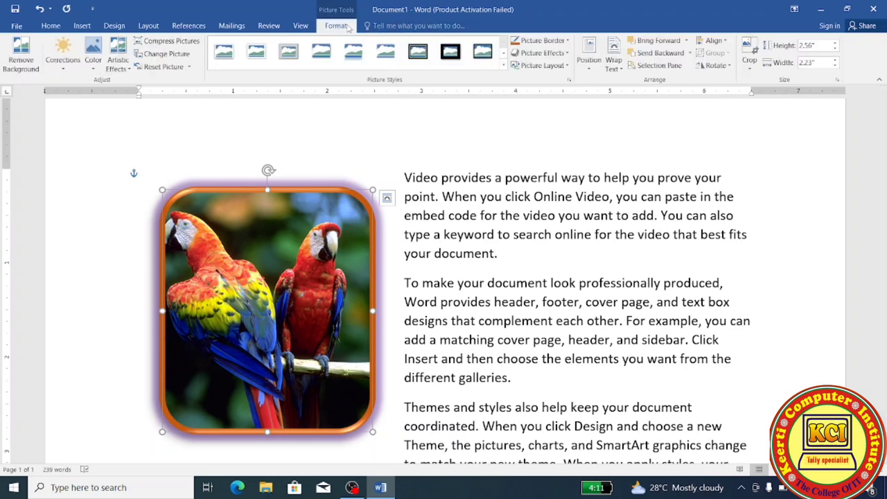
click(622, 71)
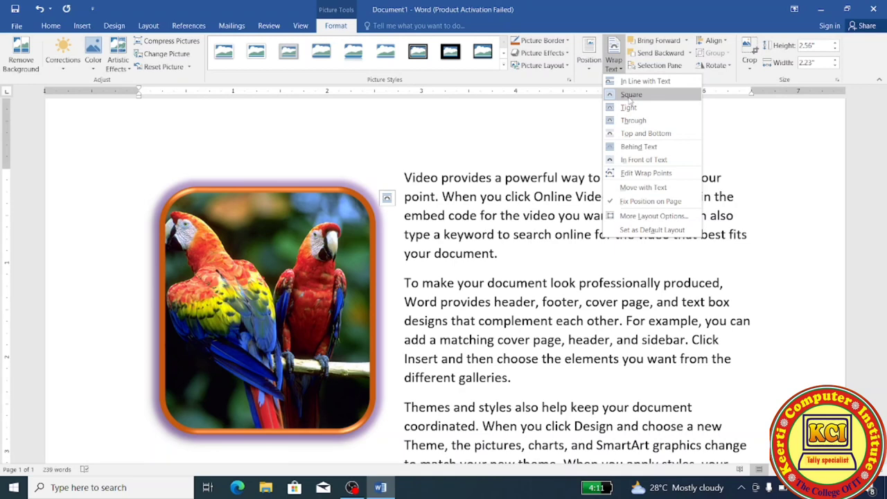
click(629, 107)
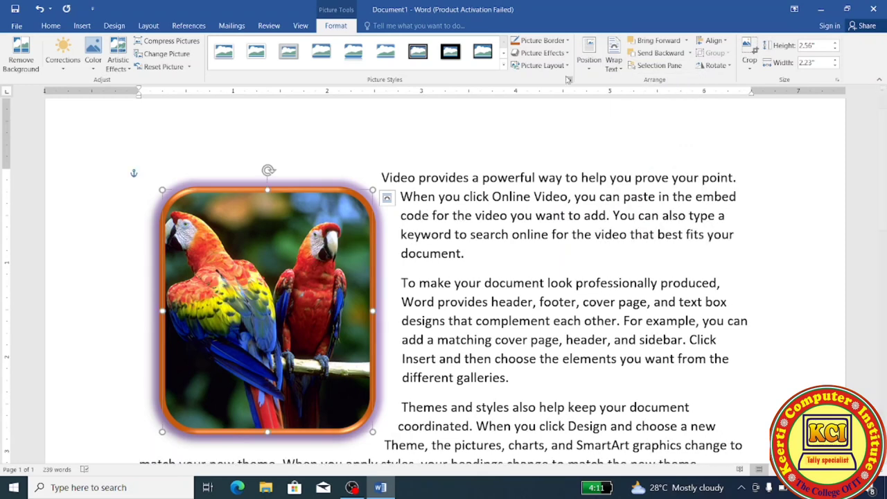
click(590, 68)
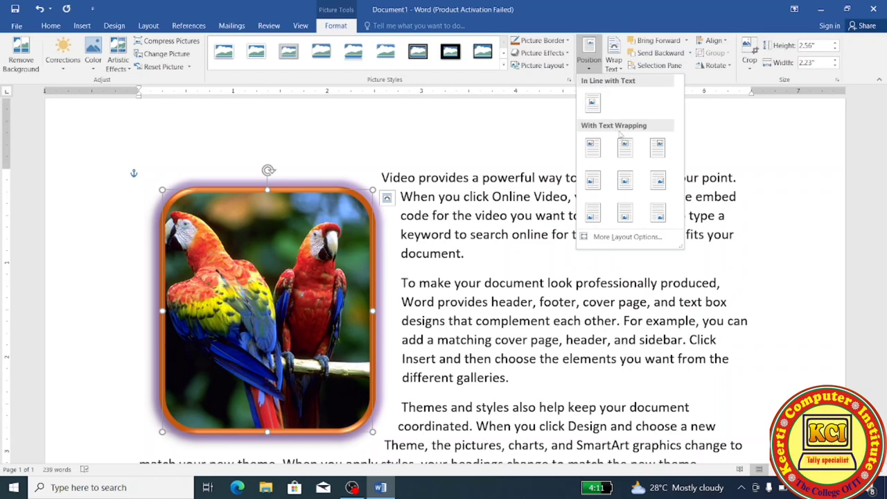
click(625, 180)
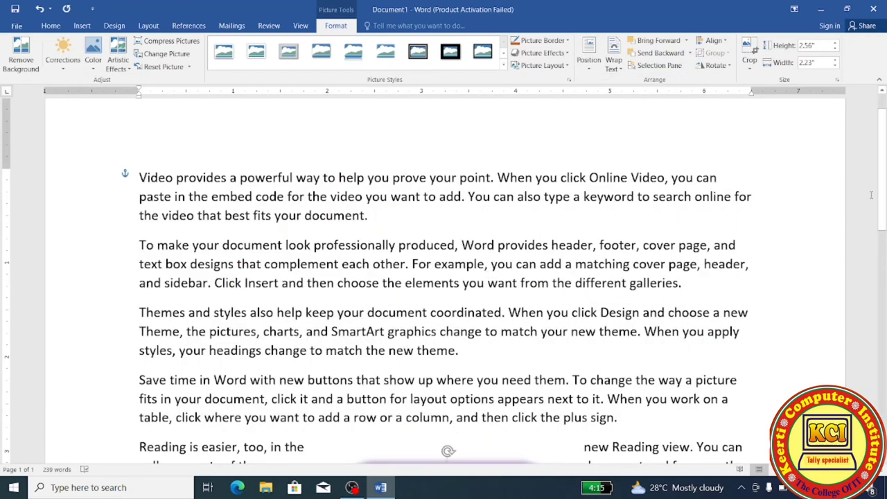
- Return the picture in line with text, then apply Square wrapping
mouse_move(884, 201)
mouse_down()
mouse_move(875, 238)
mouse_move(872, 221)
mouse_up()
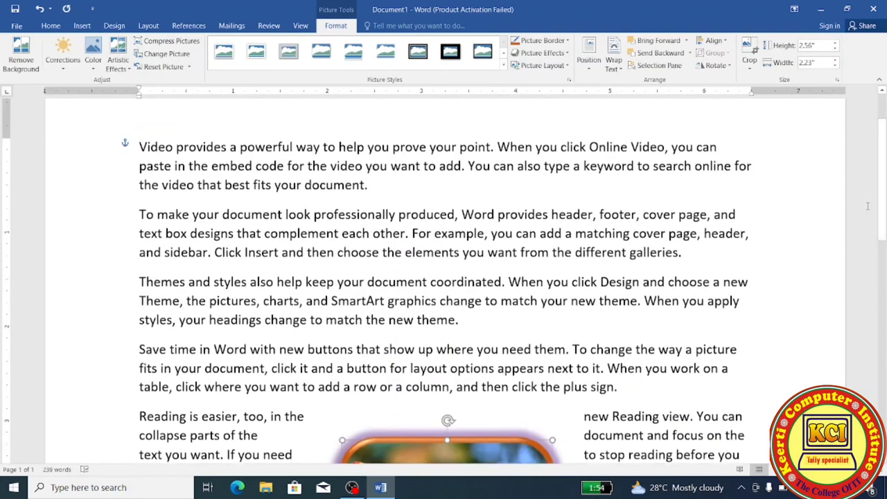
click(592, 73)
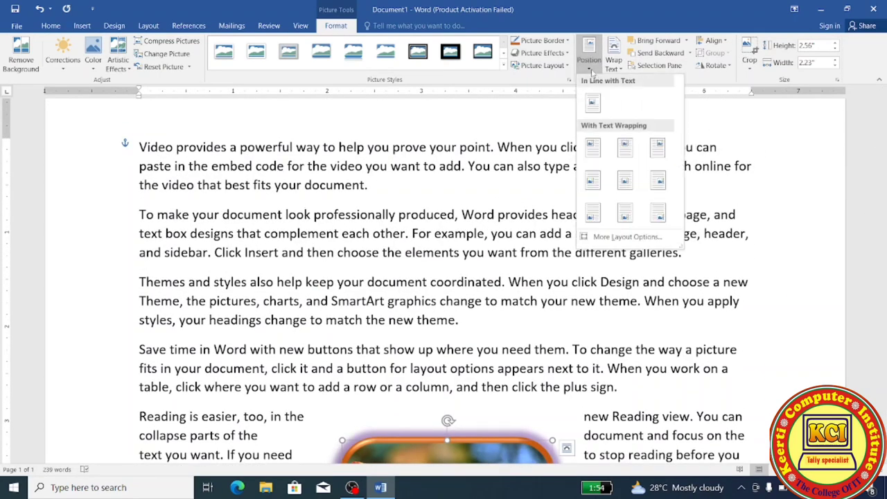
click(595, 104)
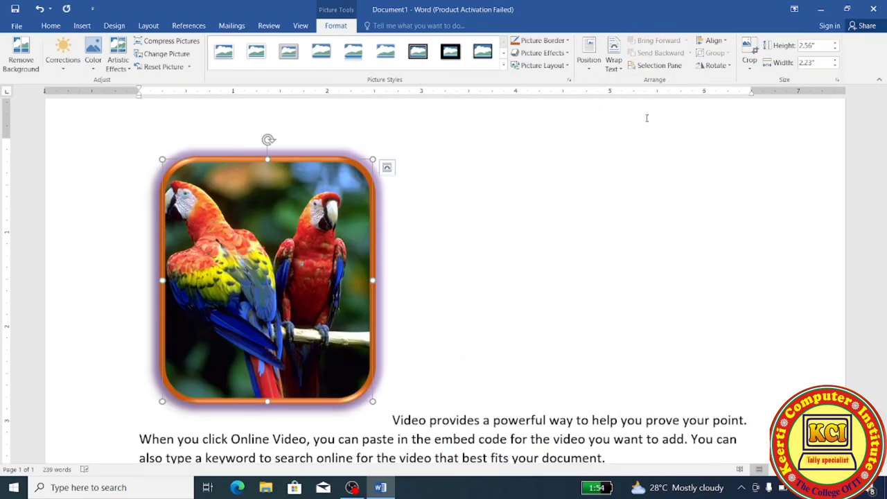
click(622, 70)
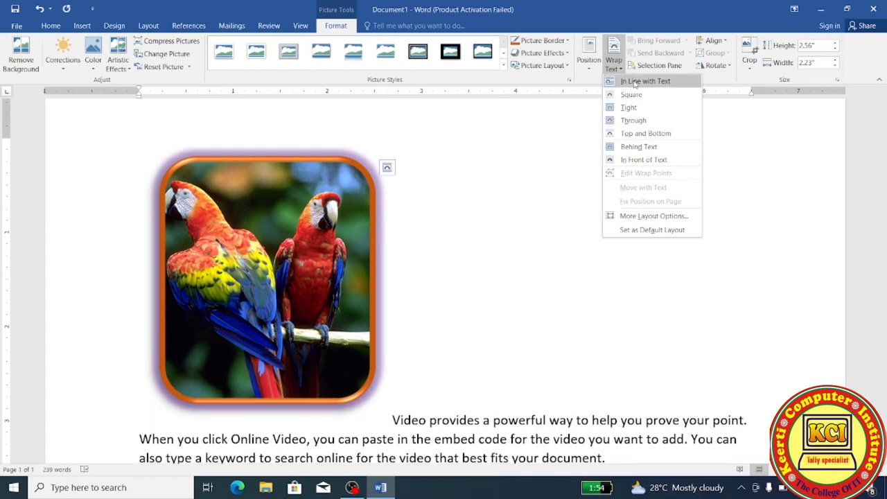
click(635, 81)
click(614, 63)
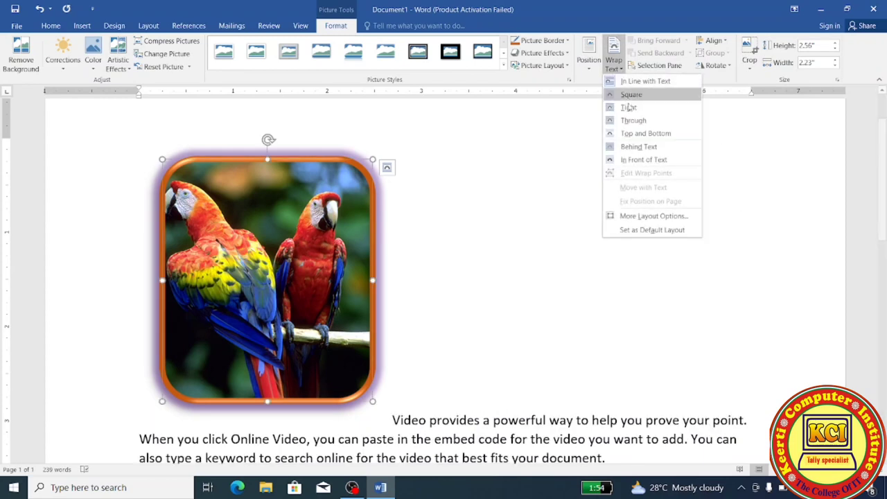
click(631, 94)
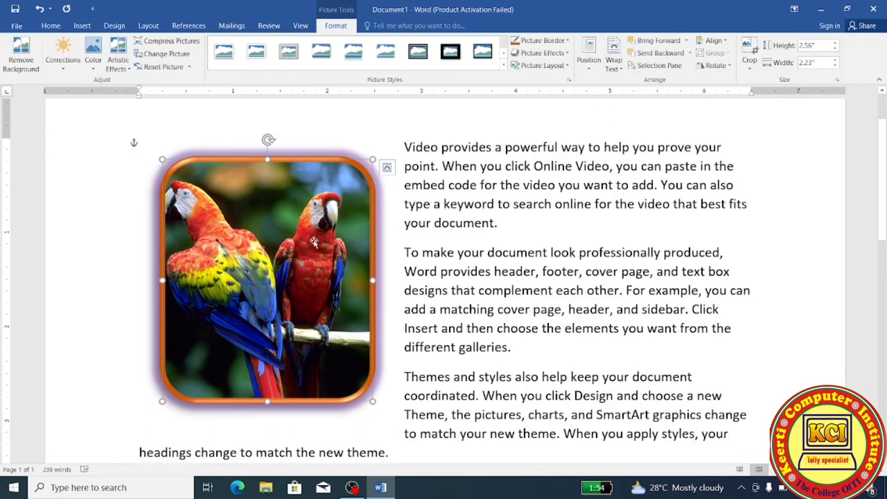
- Drag the picture into the middle of the text, trying Tight, Through and In Front of Text wrapping
mouse_move(291, 247)
mouse_down()
mouse_move(414, 298)
mouse_move(441, 290)
mouse_up()
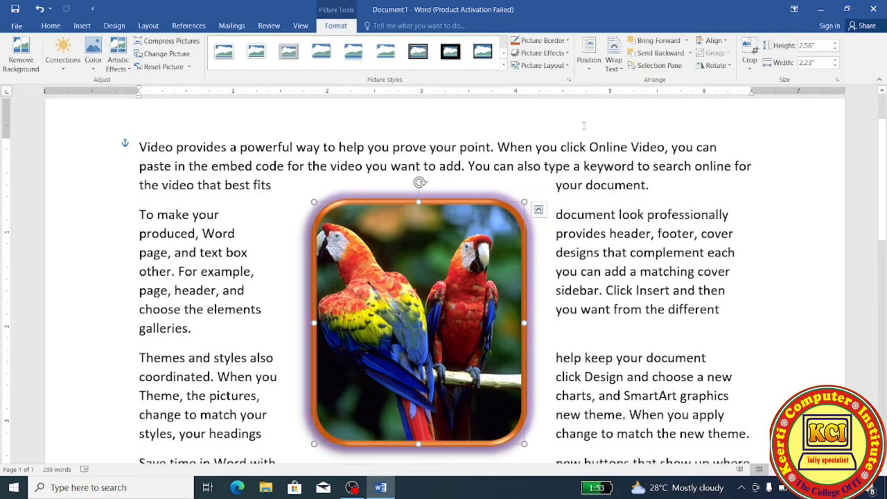
click(615, 68)
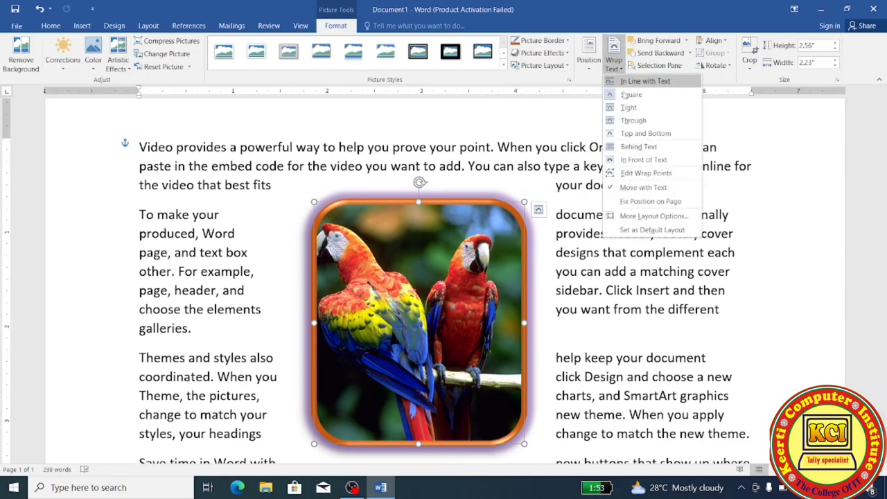
click(628, 115)
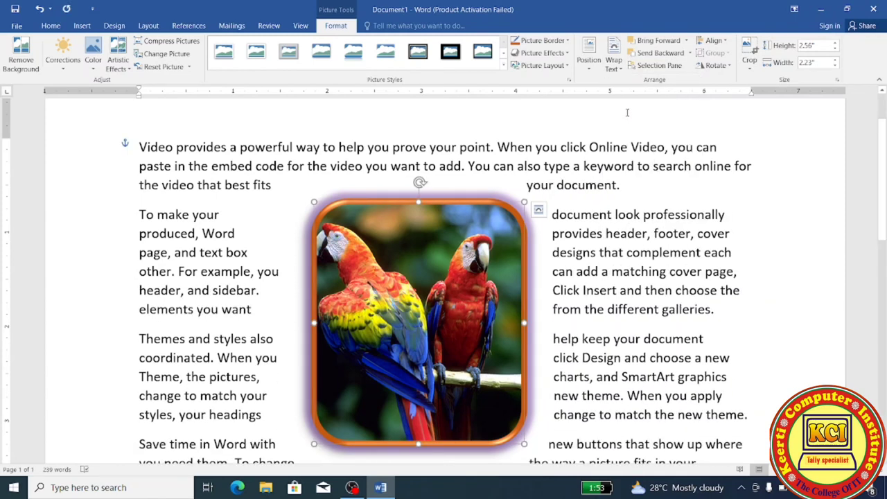
click(615, 61)
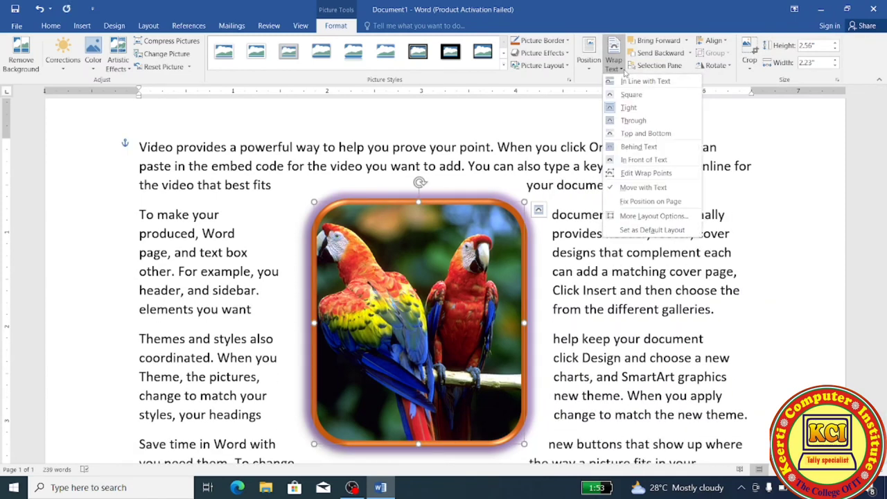
click(632, 122)
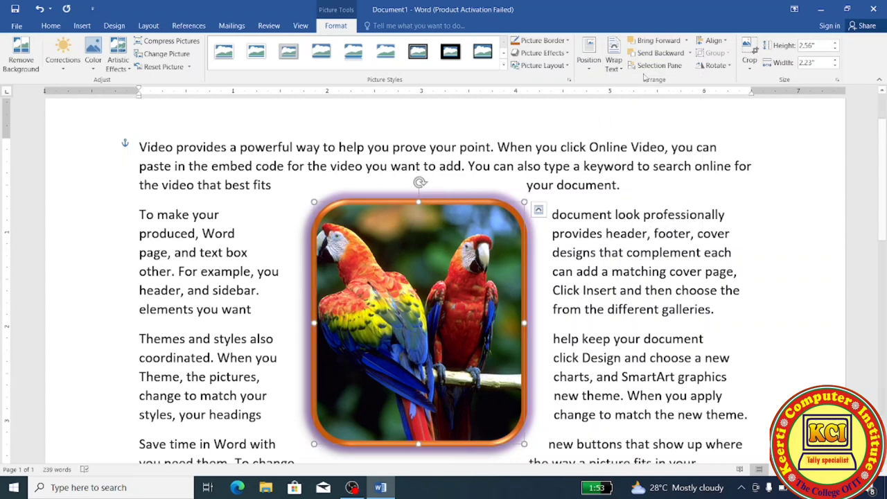
click(623, 74)
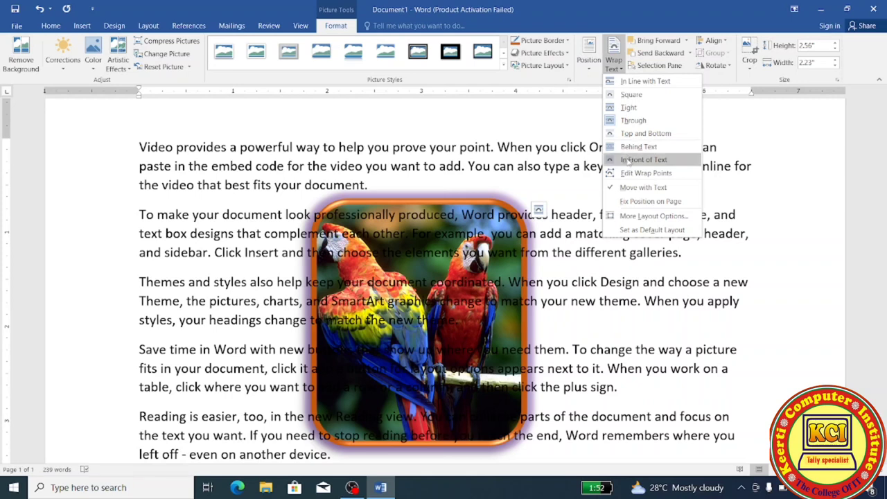
click(630, 161)
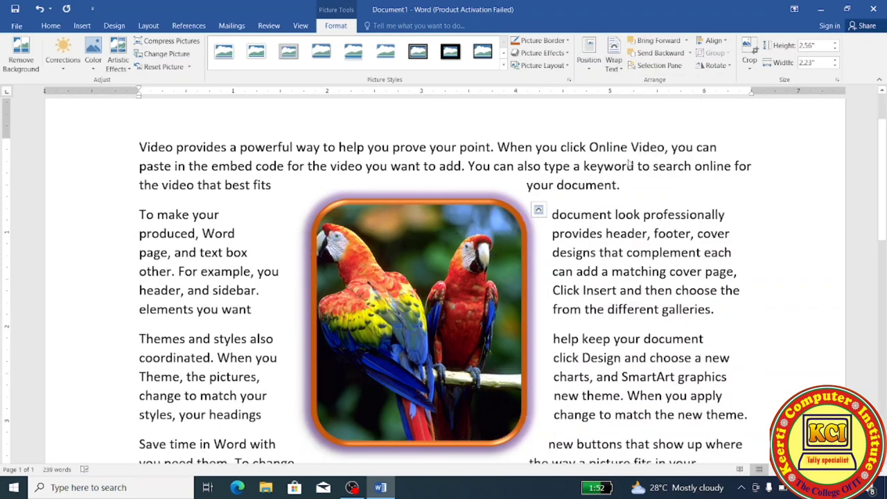
- Reposition the picture at the page centre and set its wrapping to Through
mouse_move(509, 262)
mouse_down()
mouse_move(574, 201)
mouse_move(557, 299)
mouse_move(308, 219)
mouse_up()
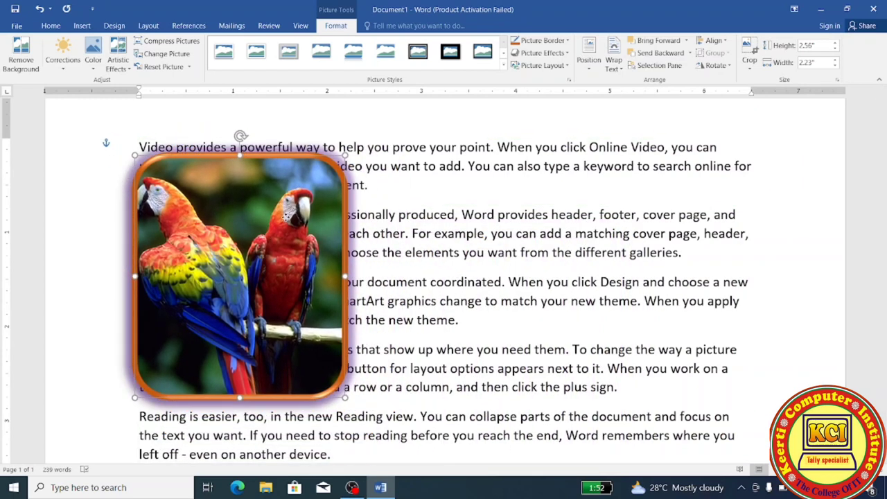
mouse_move(308, 219)
mouse_down()
mouse_move(705, 193)
mouse_move(410, 192)
mouse_move(283, 214)
mouse_up()
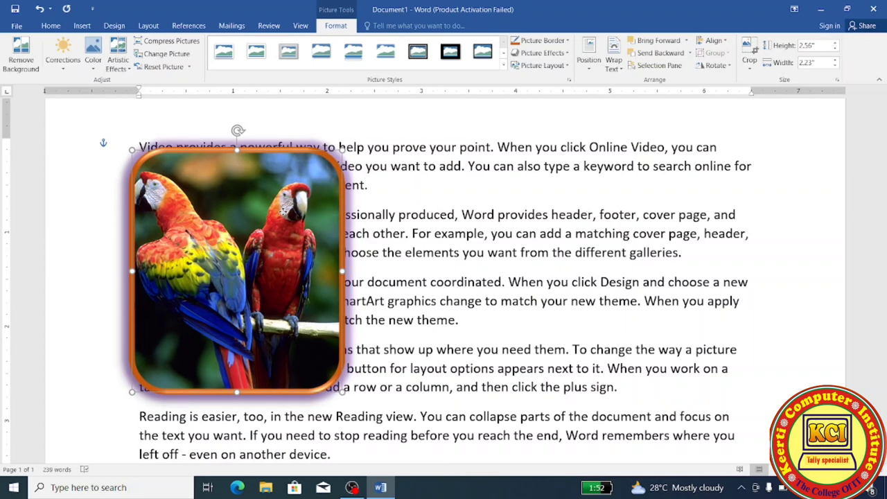
drag(283, 213, 509, 257)
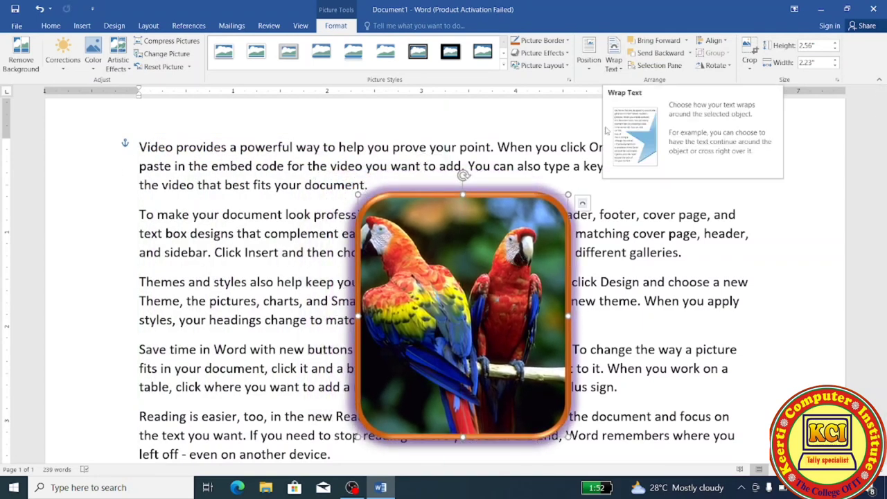
mouse_move(479, 293)
mouse_down()
mouse_move(285, 359)
mouse_move(444, 294)
mouse_up()
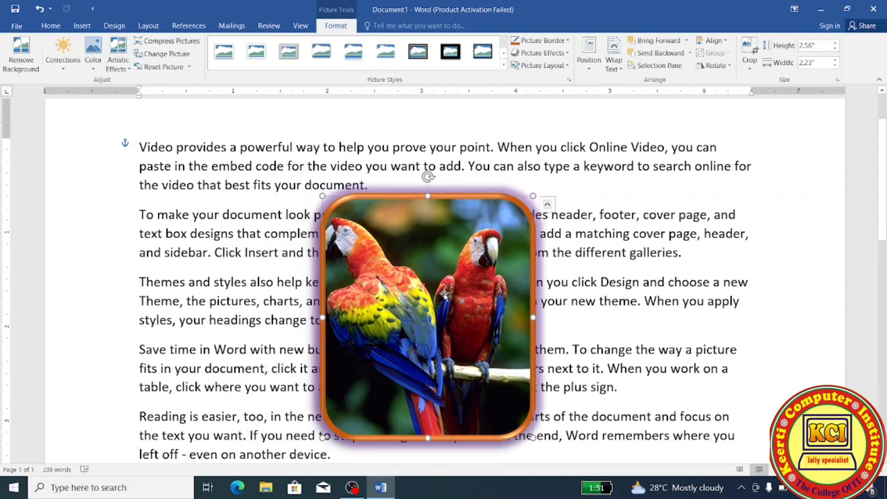
click(621, 70)
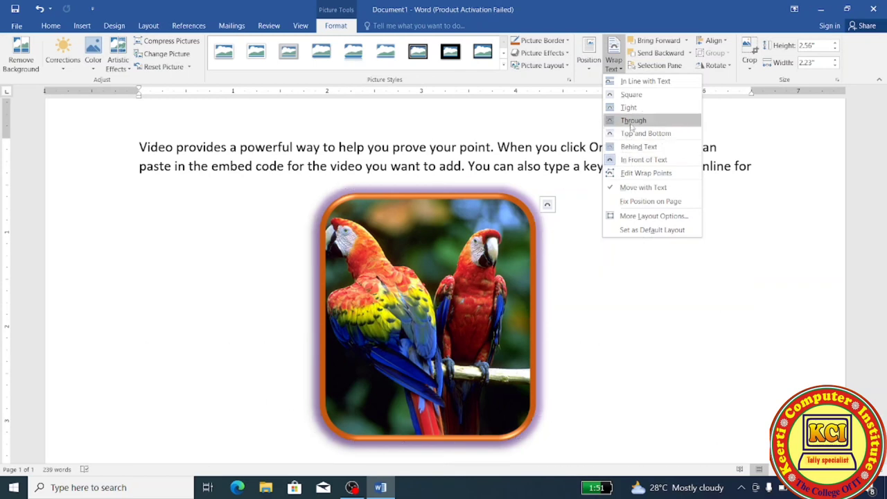
click(630, 120)
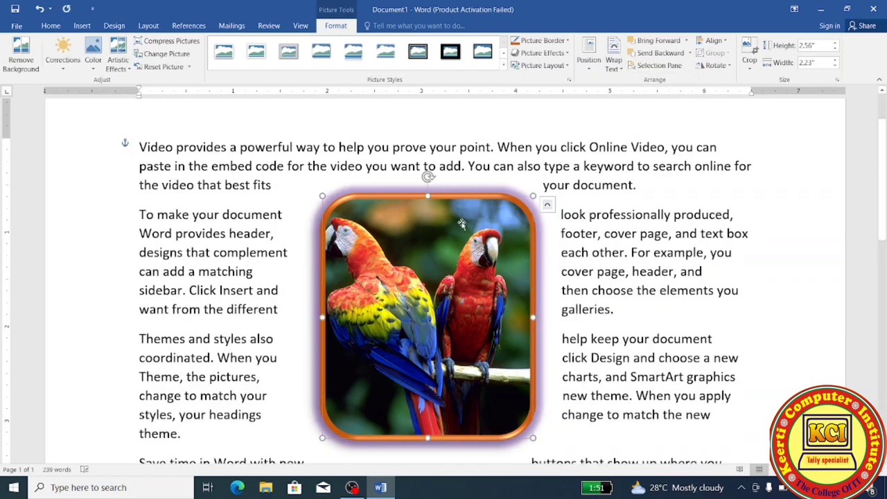
click(624, 70)
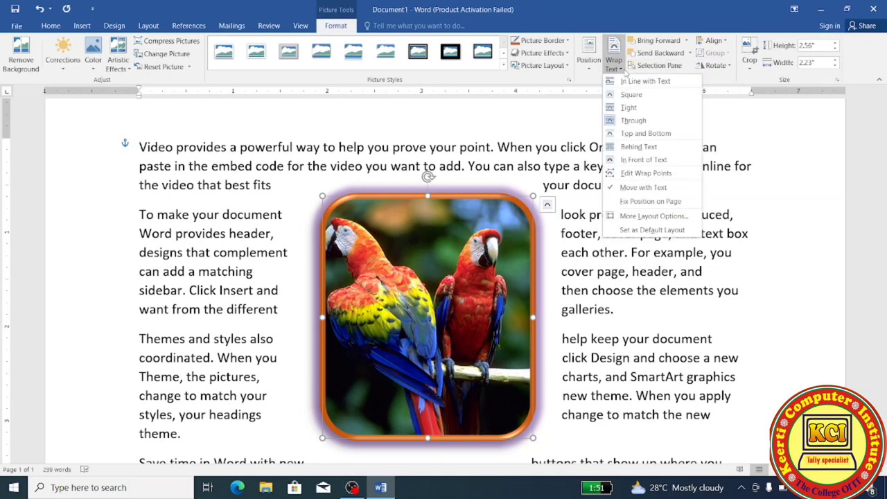
- Turn on Edit Wrap Points and push the right, left, top and bottom wrap boundaries outward
click(630, 174)
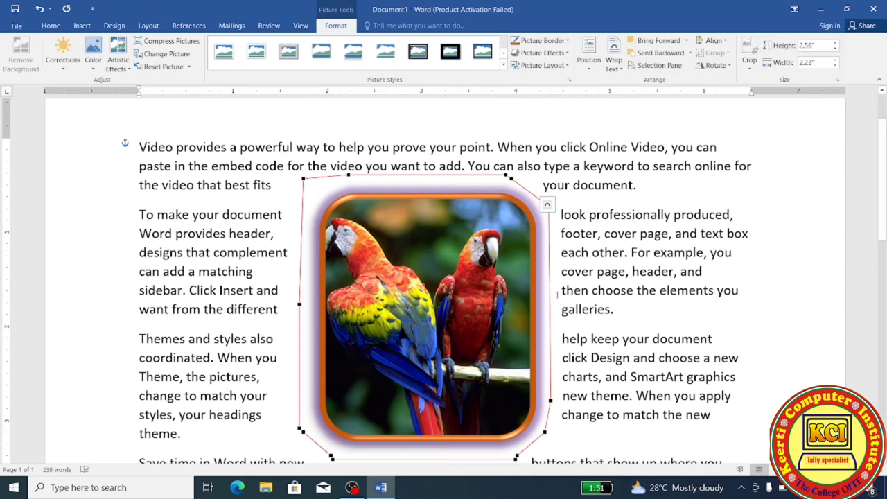
drag(549, 303, 588, 300)
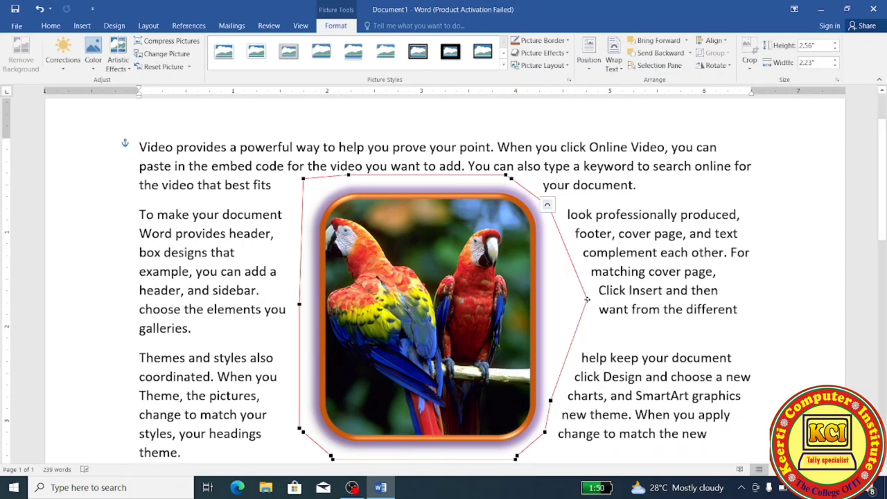
drag(299, 303, 226, 310)
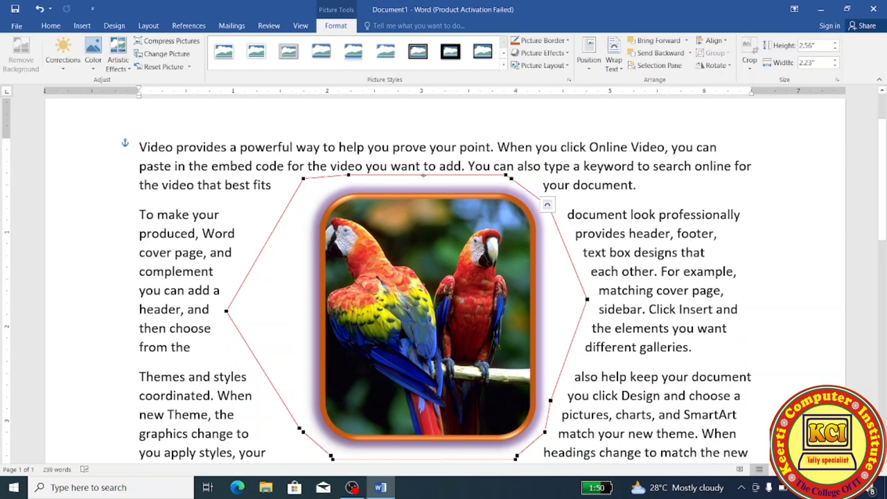
drag(425, 175, 426, 155)
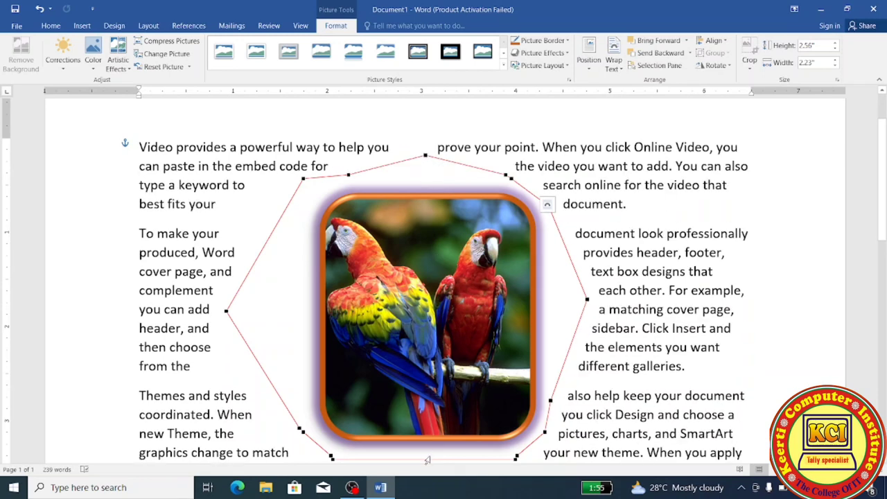
drag(429, 460, 430, 474)
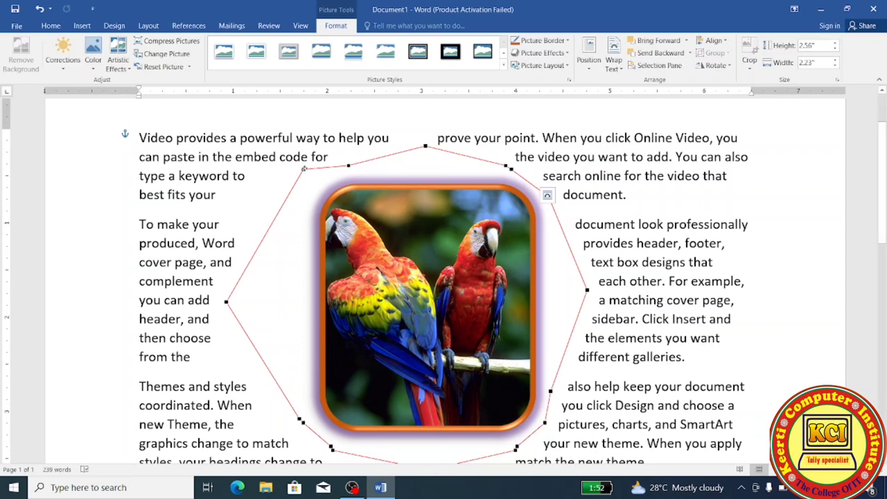
- Fine-tune the top-left, top-right, lower-right and lower-left wrap points around the picture
drag(303, 169, 331, 201)
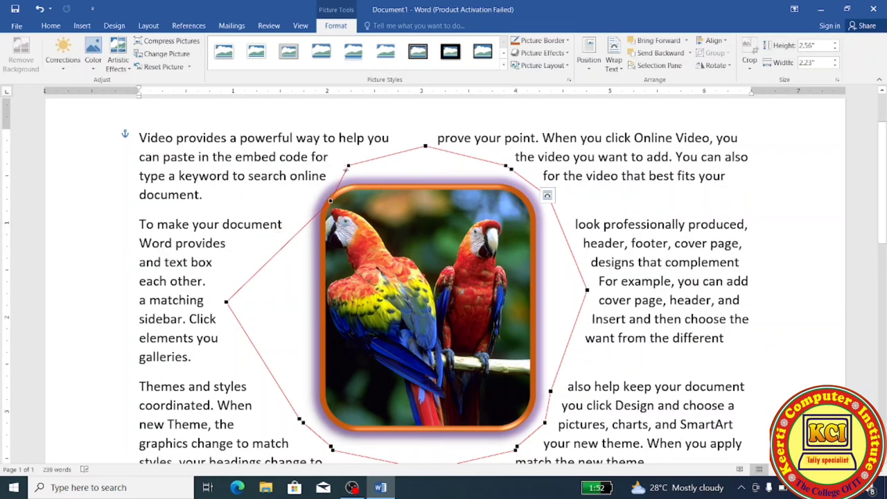
drag(350, 165, 367, 179)
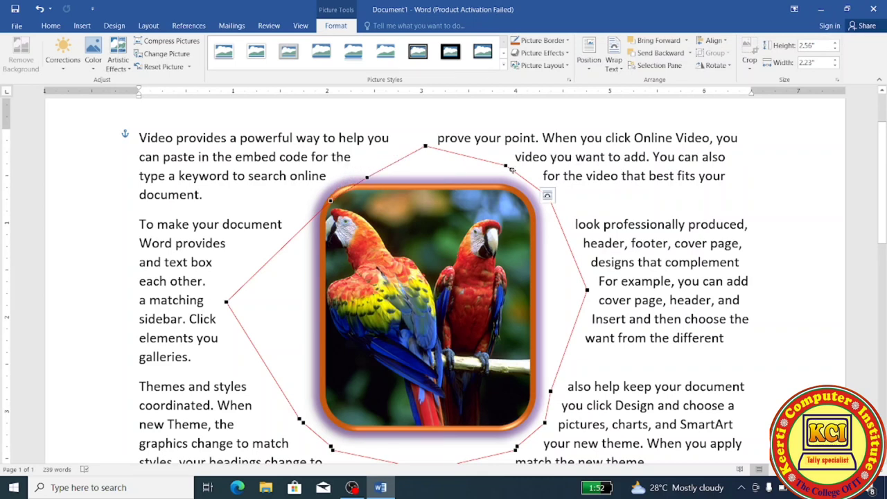
drag(512, 170, 511, 187)
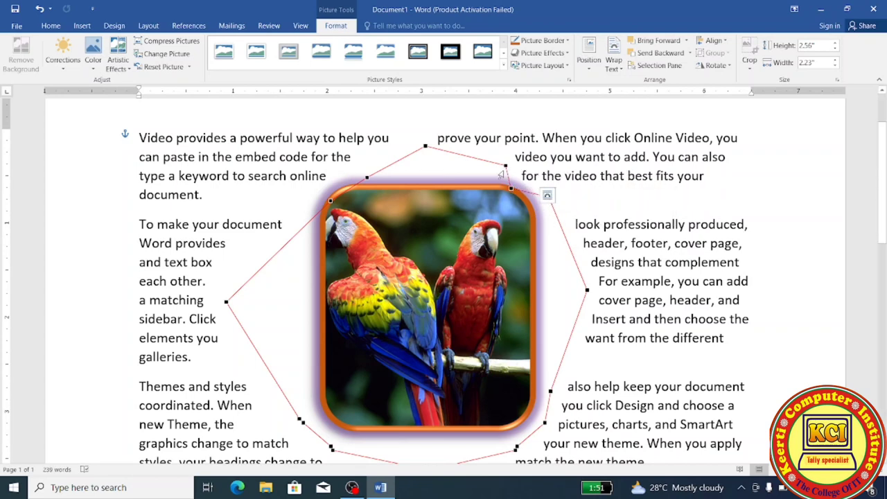
drag(505, 167, 499, 180)
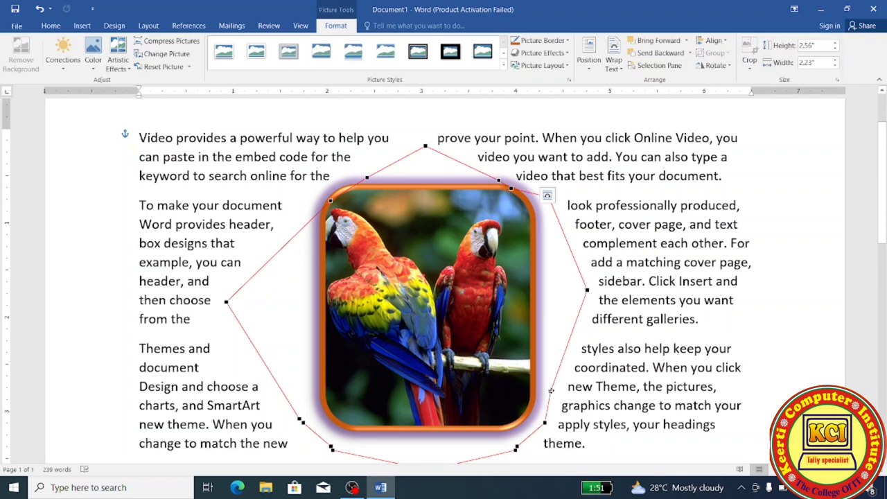
mouse_move(552, 390)
mouse_down()
mouse_move(555, 397)
mouse_move(527, 419)
mouse_up()
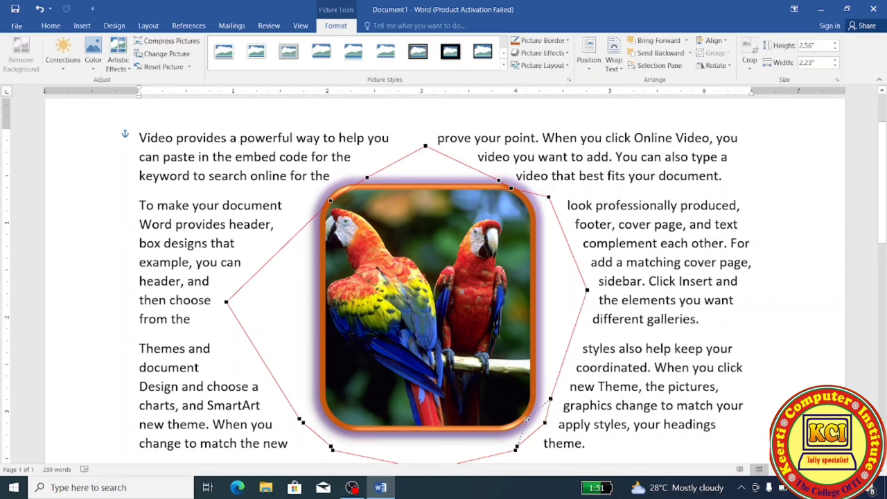
drag(550, 399, 542, 398)
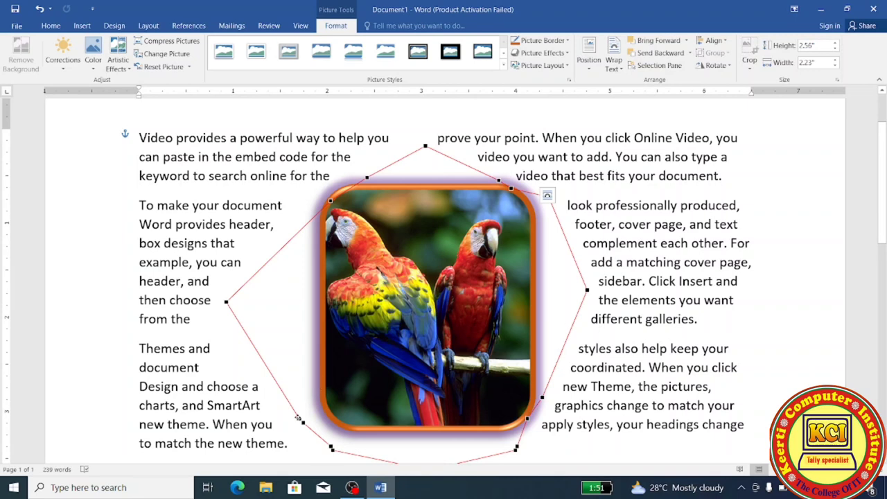
drag(298, 418, 318, 408)
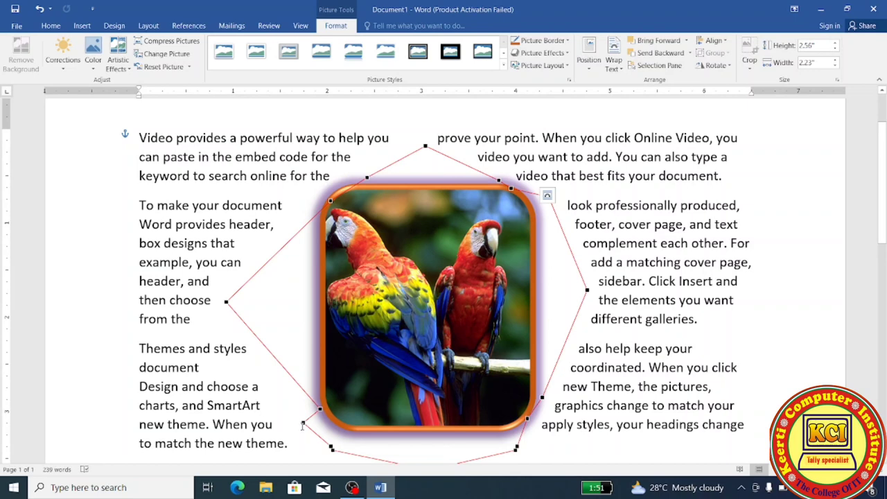
drag(303, 423, 321, 410)
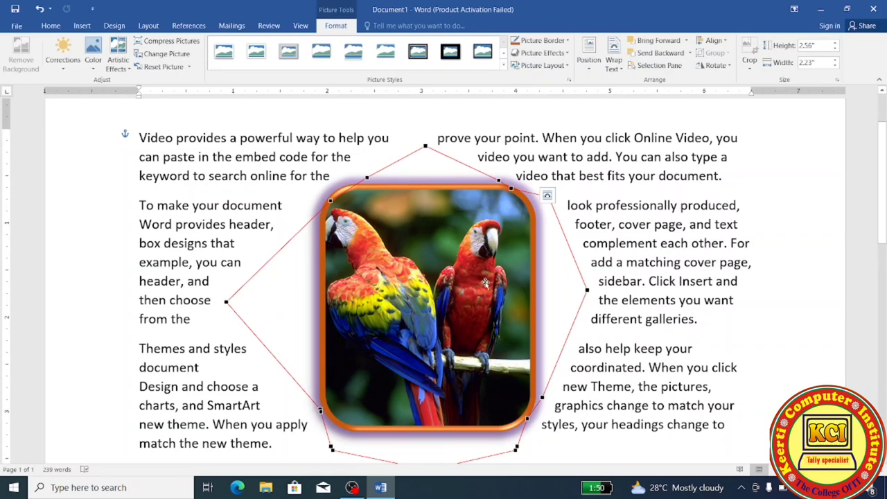
- Set the picture to Fix Position on Page, make that the default layout, and drag it lower
click(619, 73)
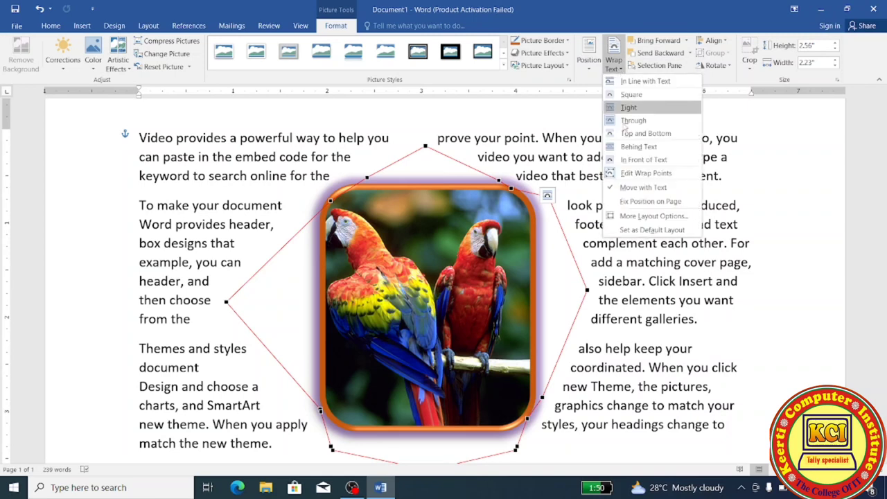
click(641, 201)
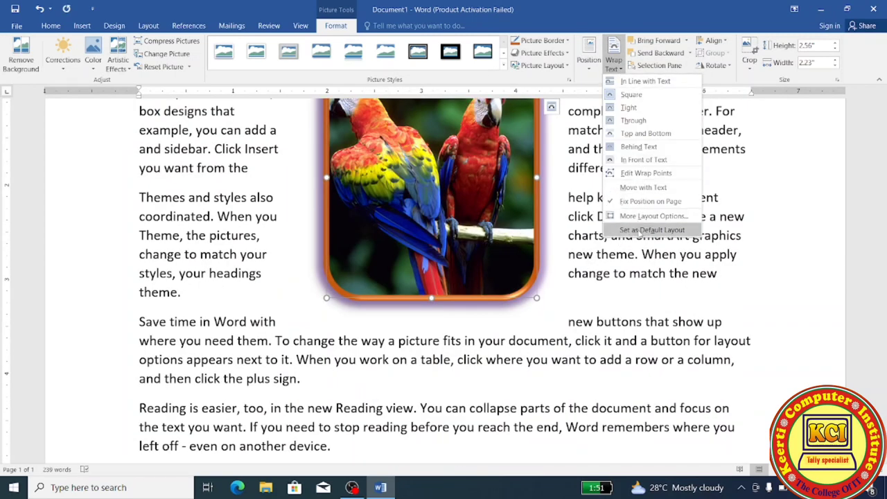
click(638, 230)
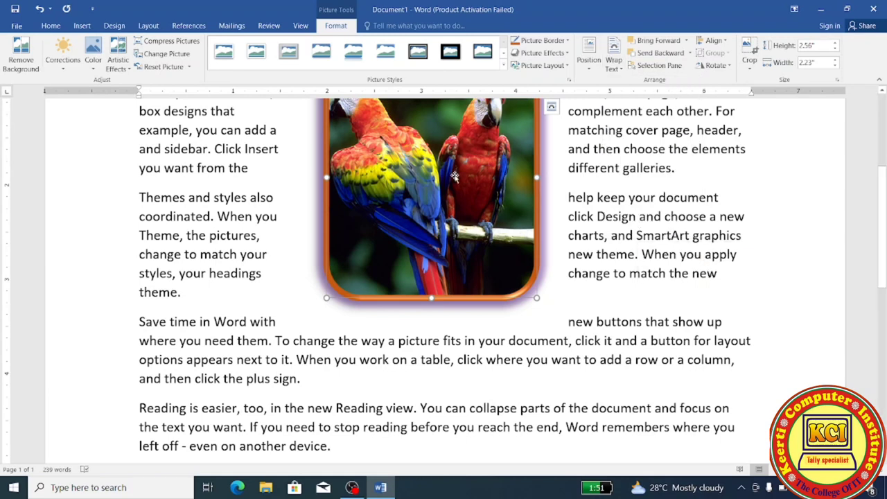
drag(454, 177, 443, 288)
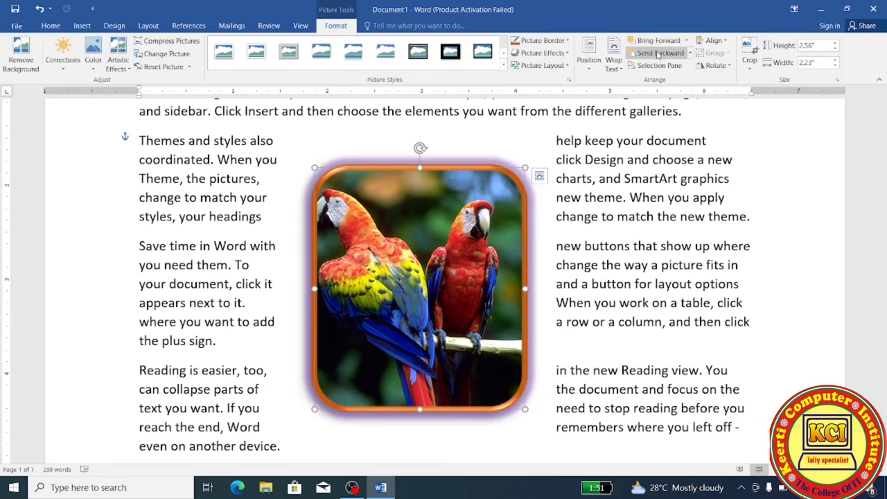
- Draw a blue oval over the left text and parrot picture
click(81, 26)
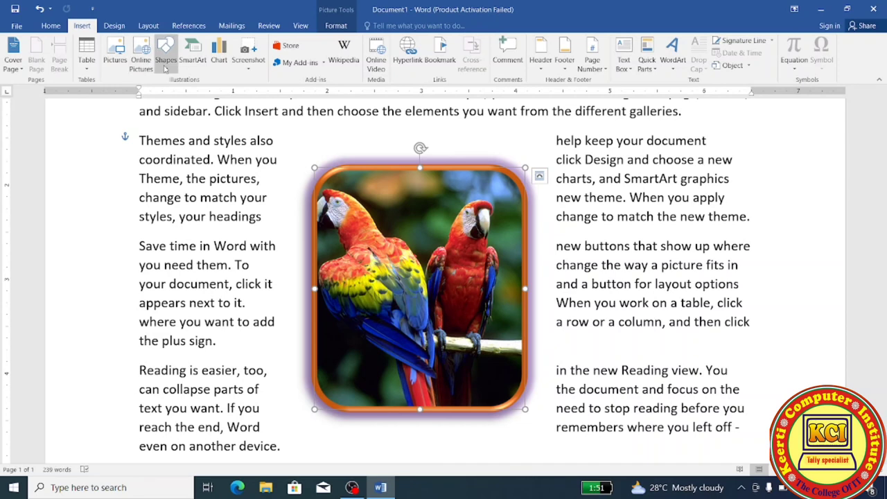
click(165, 62)
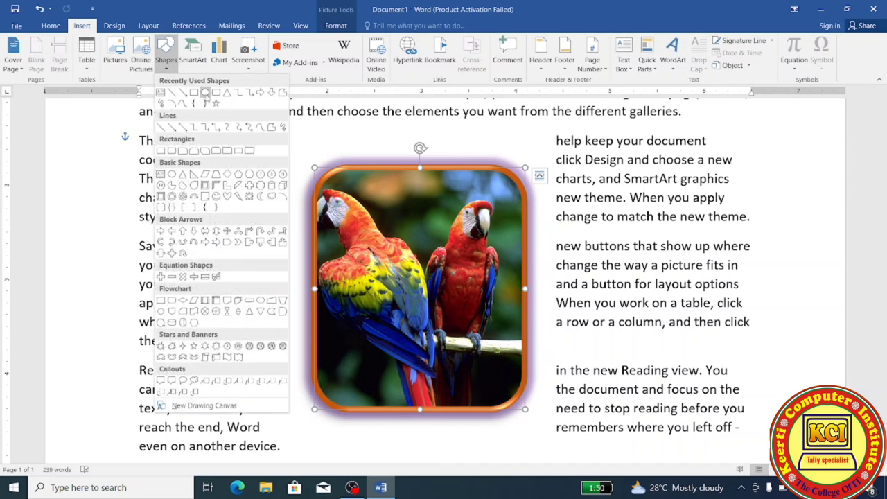
click(207, 100)
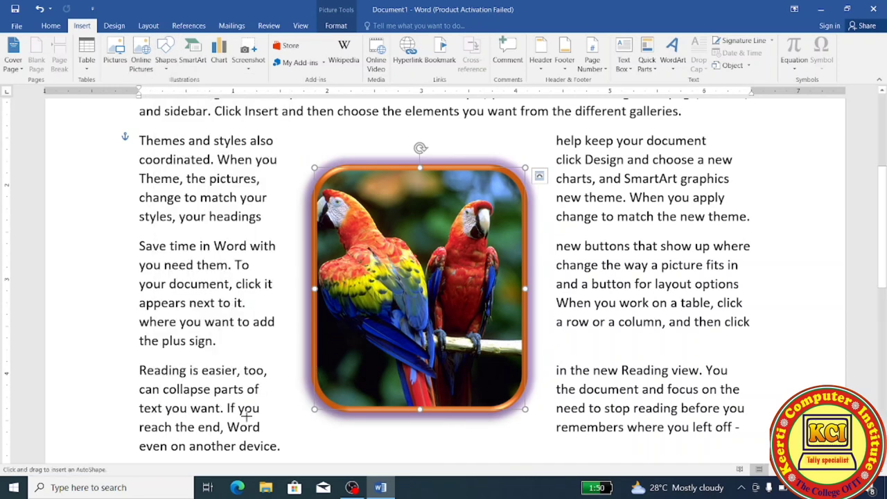
drag(246, 415, 422, 261)
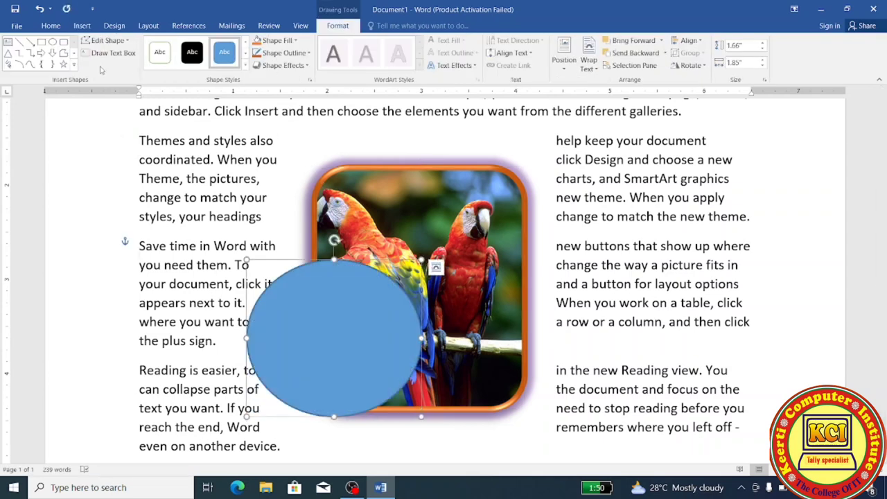
- Draw a tall green-styled rounded rectangle, send it backward, and move it onto the picture
click(64, 43)
drag(247, 196, 340, 471)
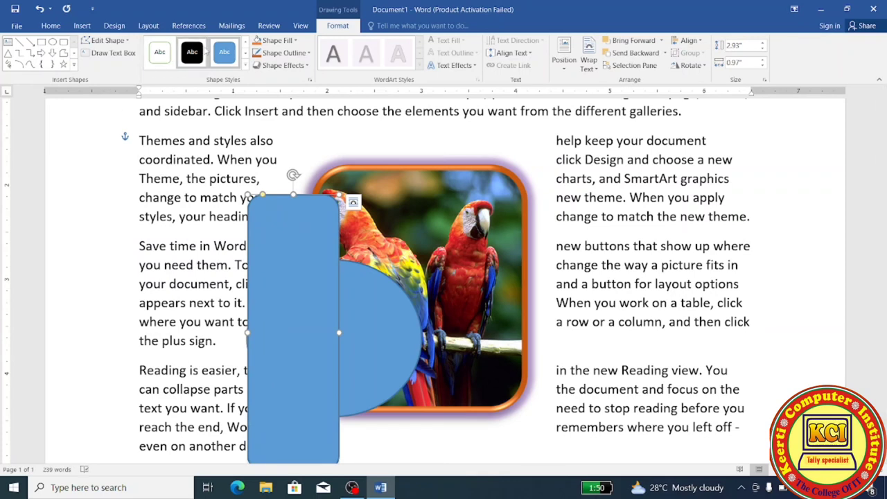
click(246, 66)
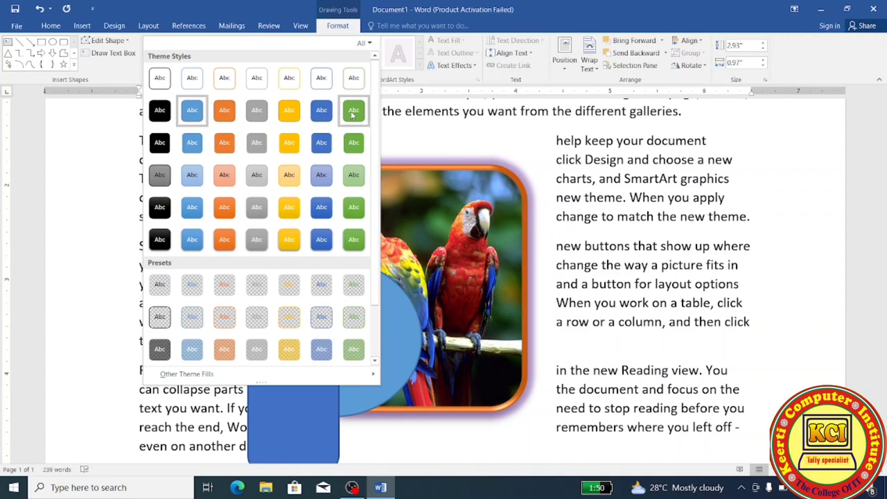
click(352, 113)
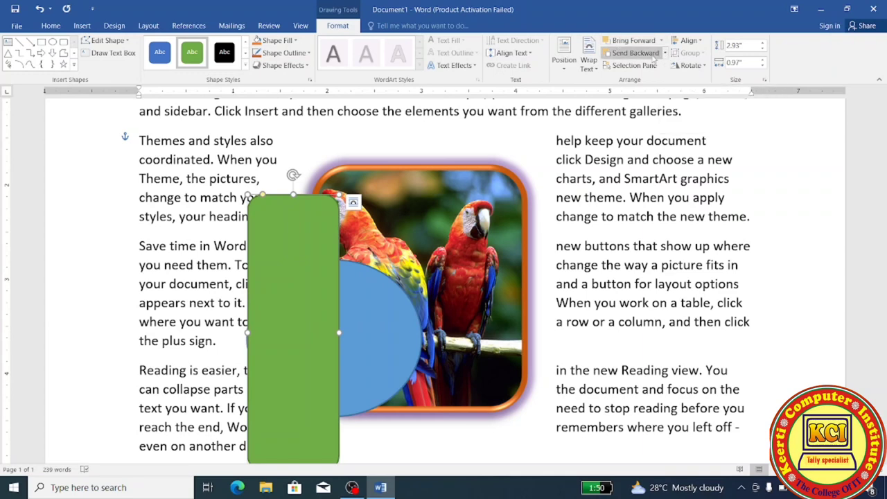
click(652, 57)
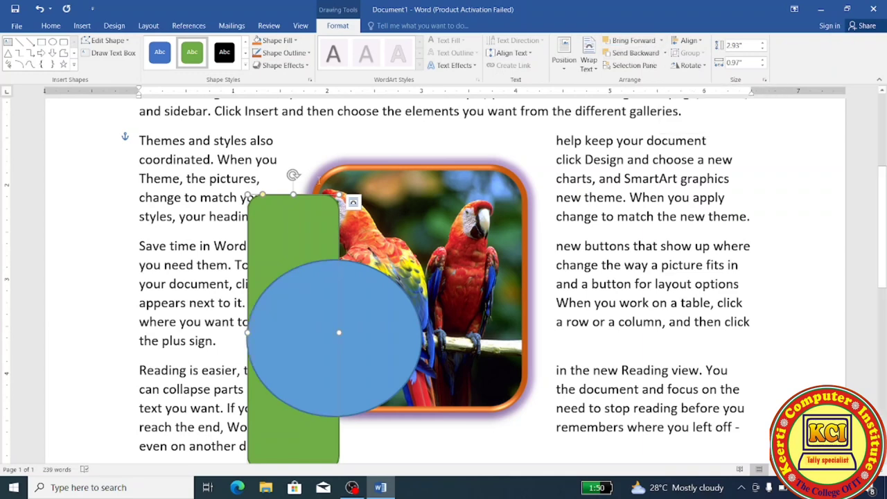
drag(311, 215, 394, 204)
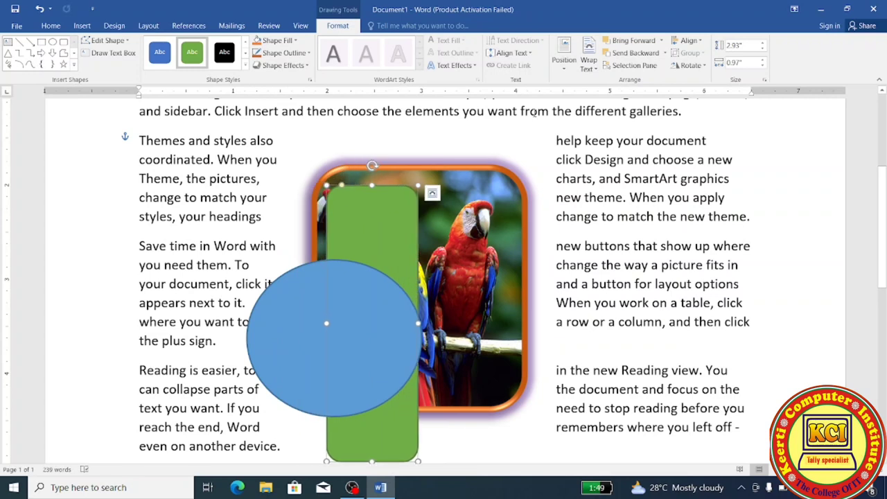
- Try Send Backward and Bring to Front on the green rectangle, then move it over the right text column
click(642, 59)
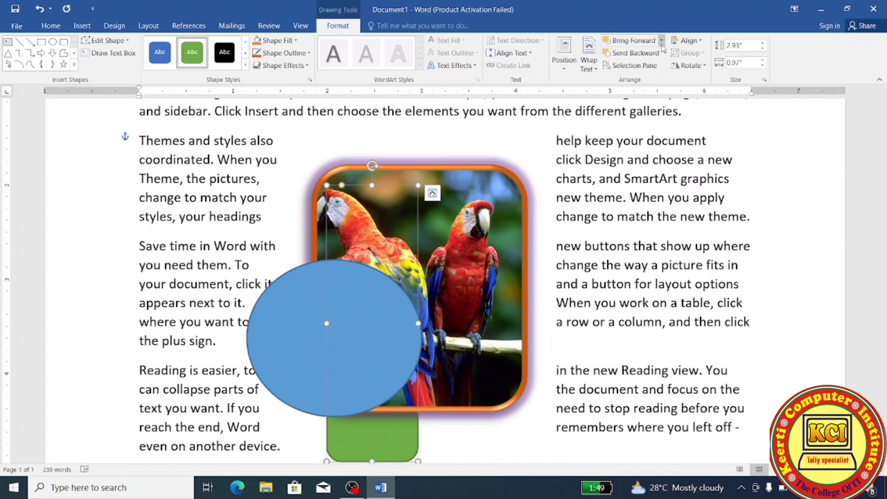
click(662, 41)
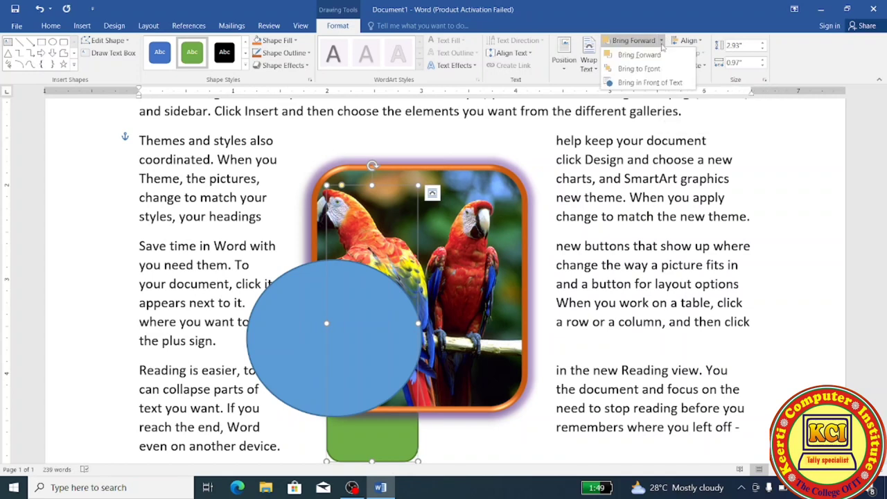
click(645, 69)
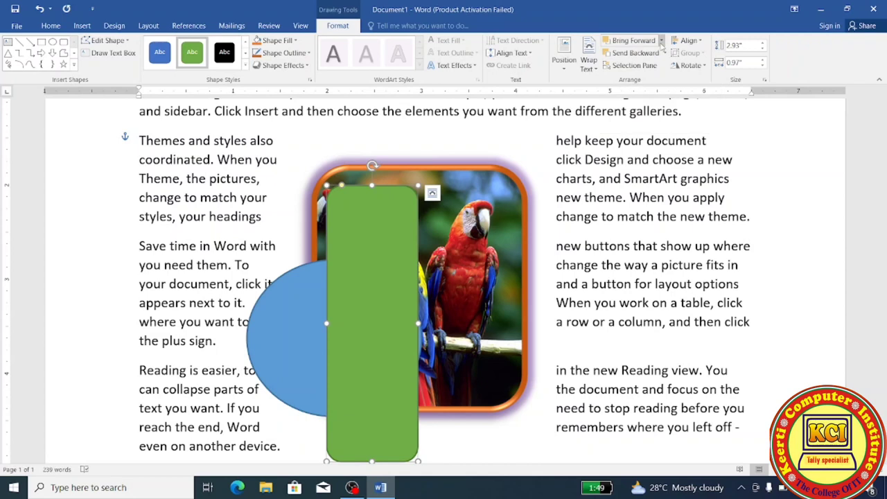
click(662, 42)
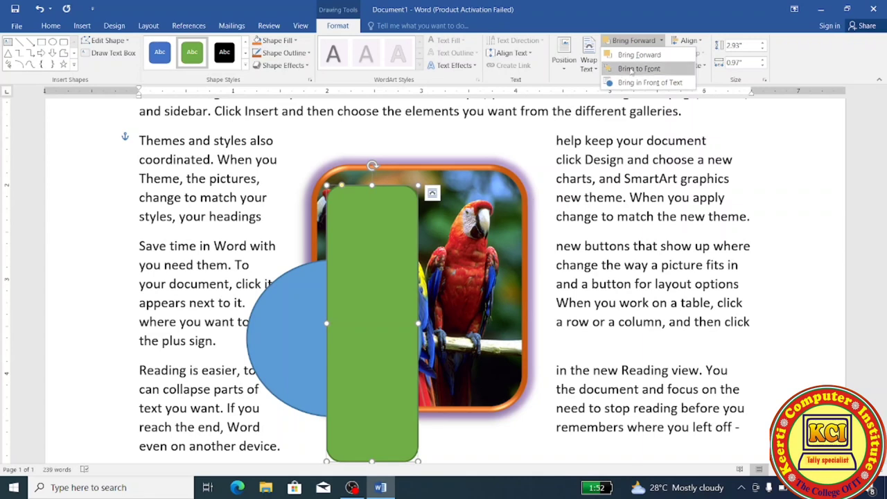
click(628, 176)
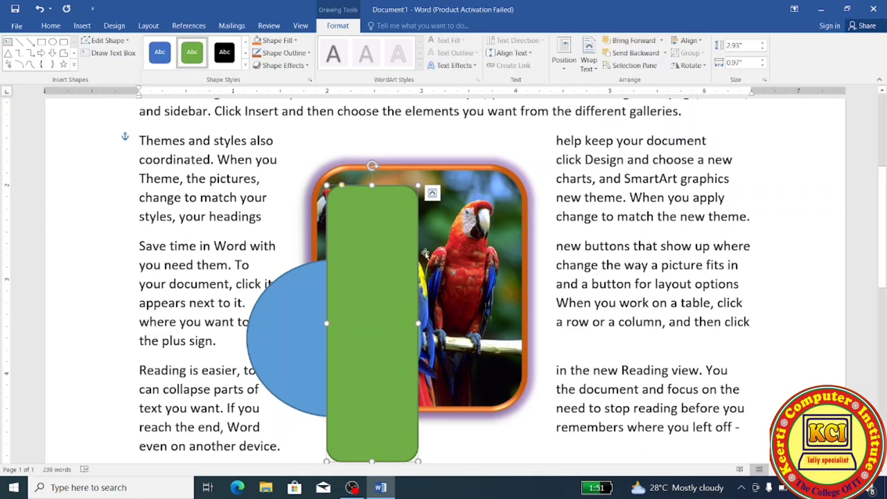
drag(392, 272, 669, 231)
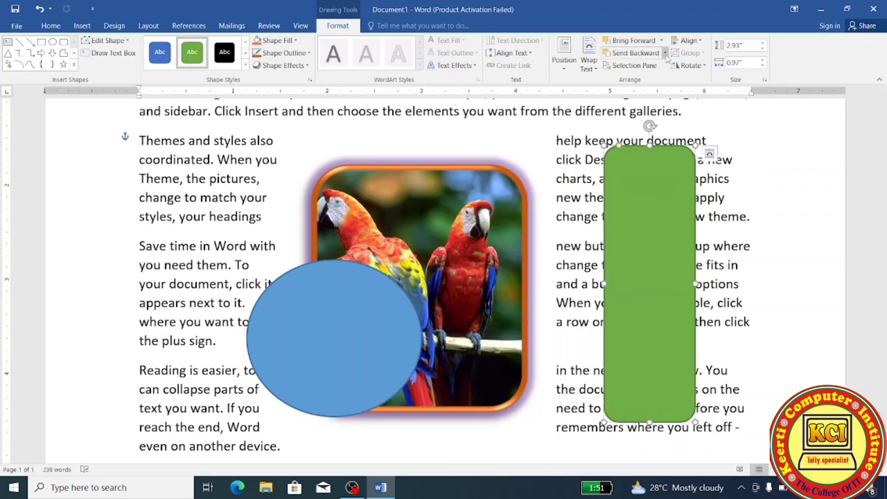
- Send the rectangle behind text, then bring it in front of text, and show the Selection Pane
click(667, 56)
click(645, 95)
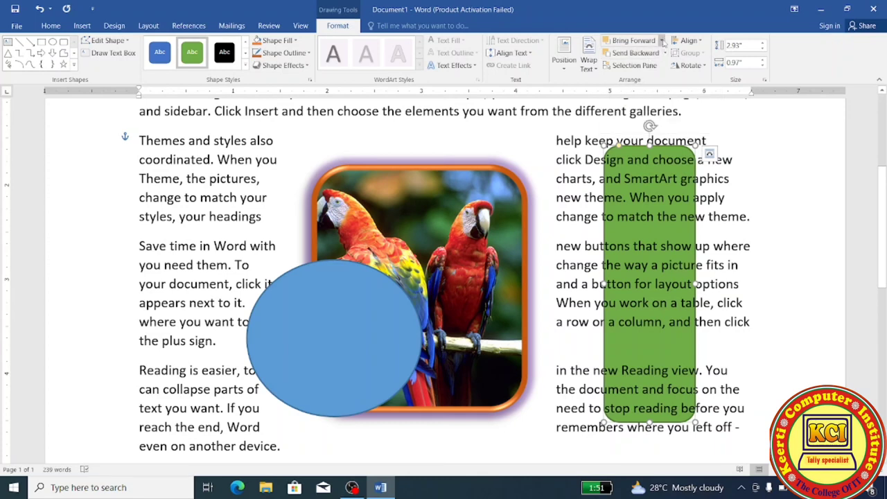
click(662, 42)
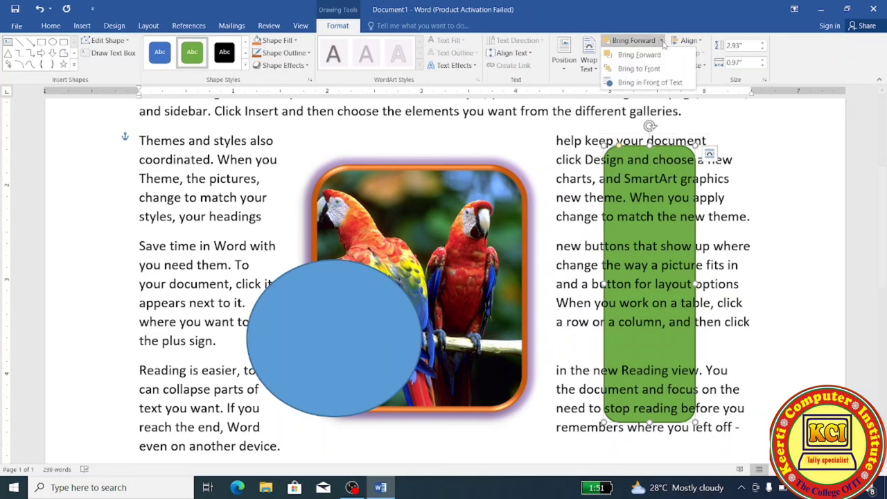
click(647, 76)
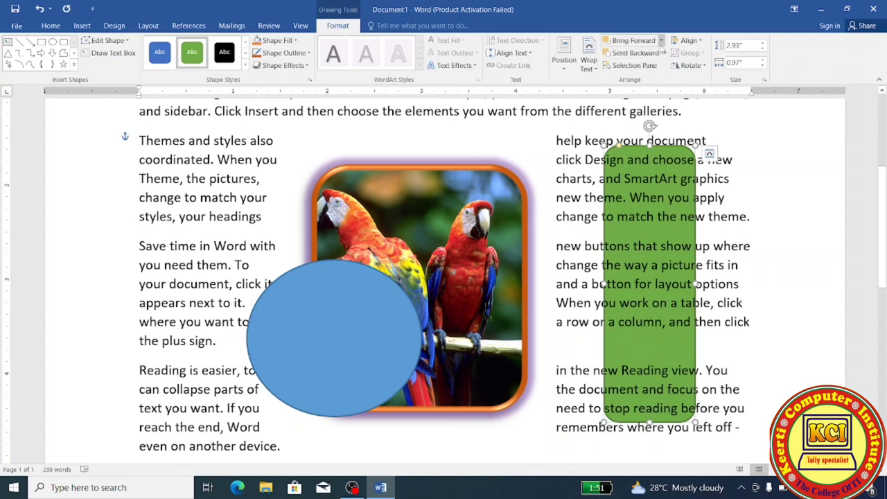
click(662, 41)
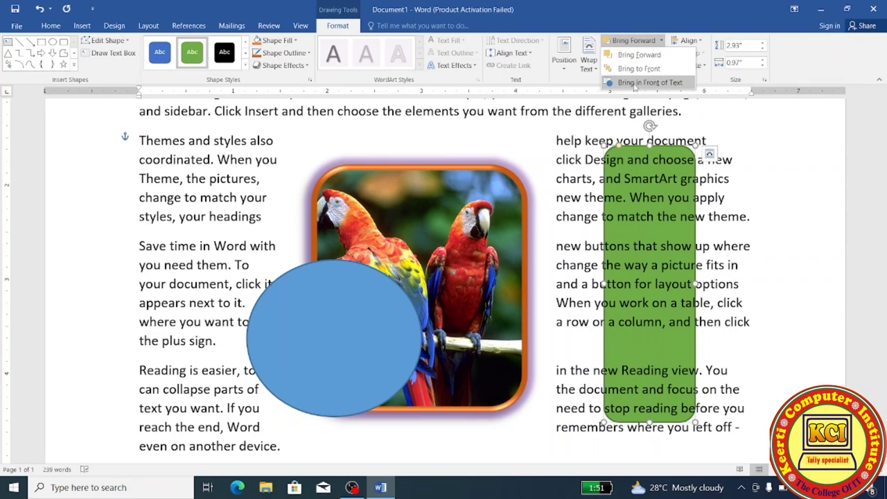
click(635, 83)
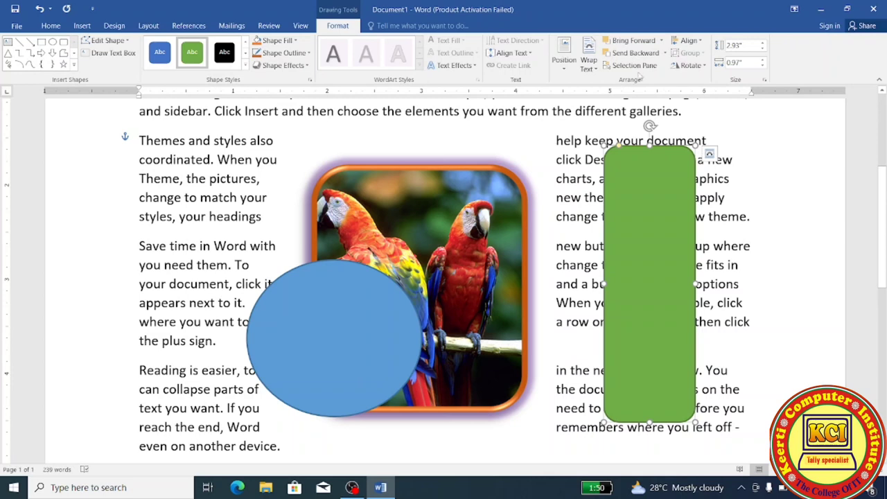
click(636, 68)
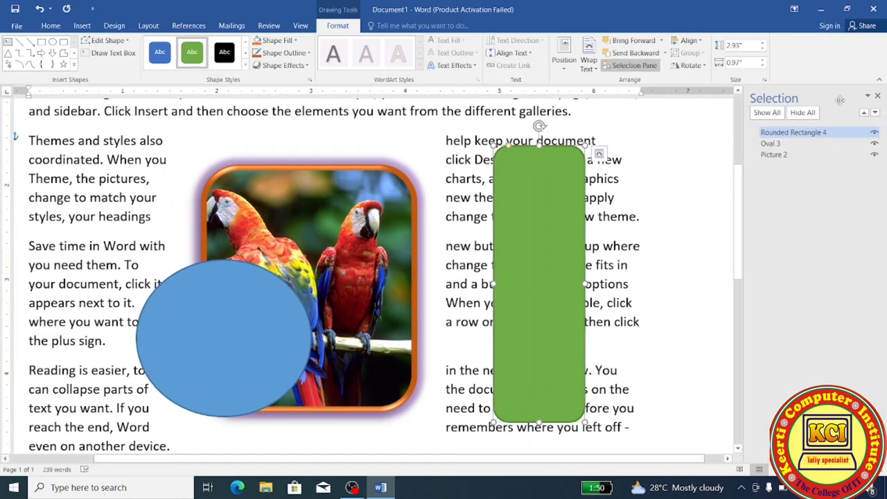
- Select Oval 3 and Picture 2 in the Selection pane, then Hide All and Show All
click(773, 143)
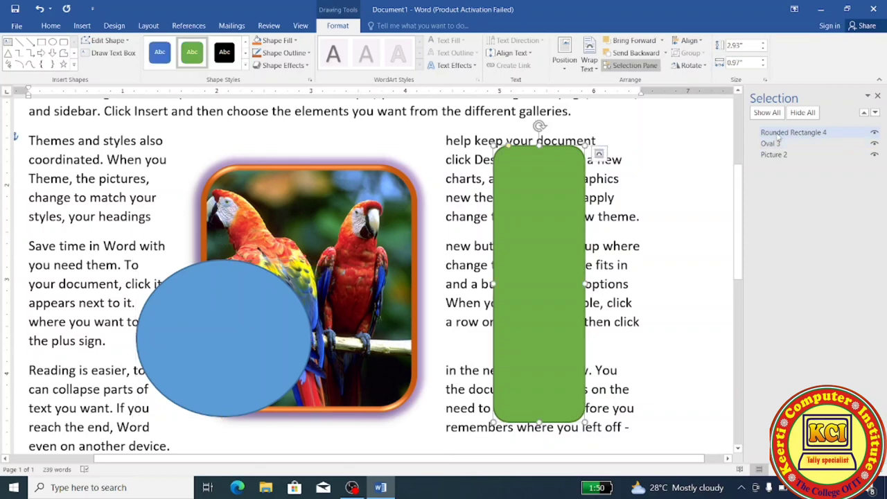
click(775, 154)
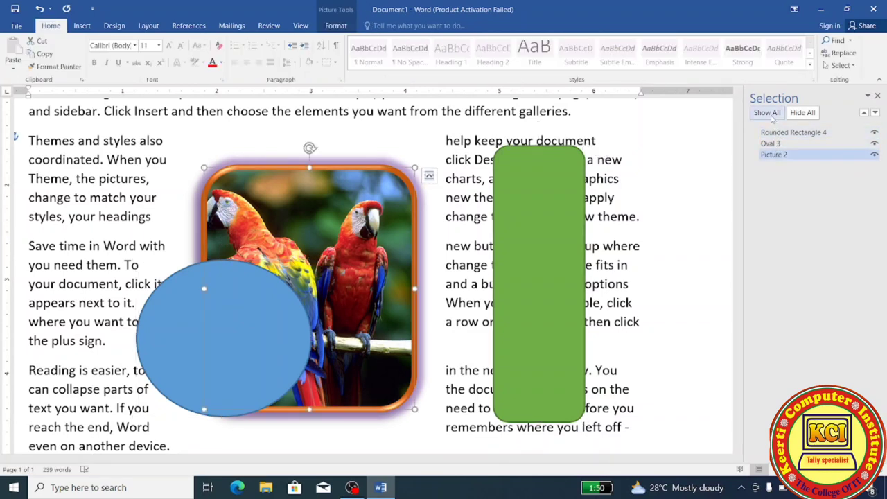
click(814, 114)
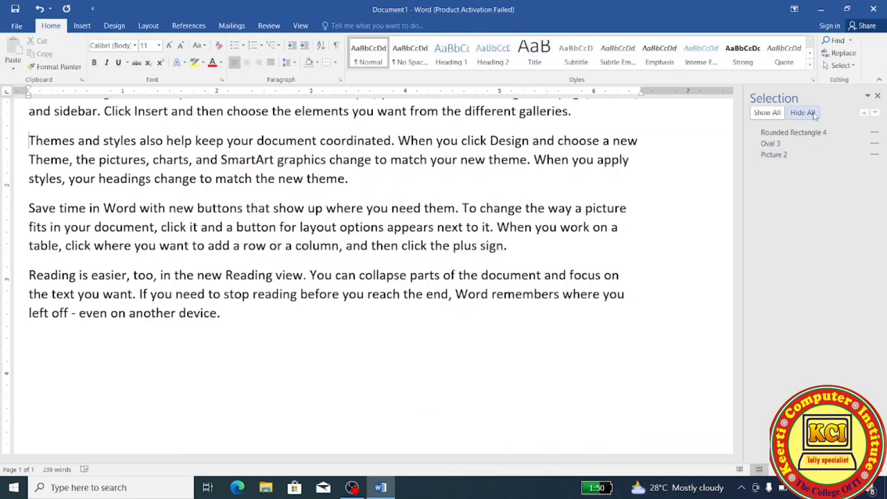
click(772, 114)
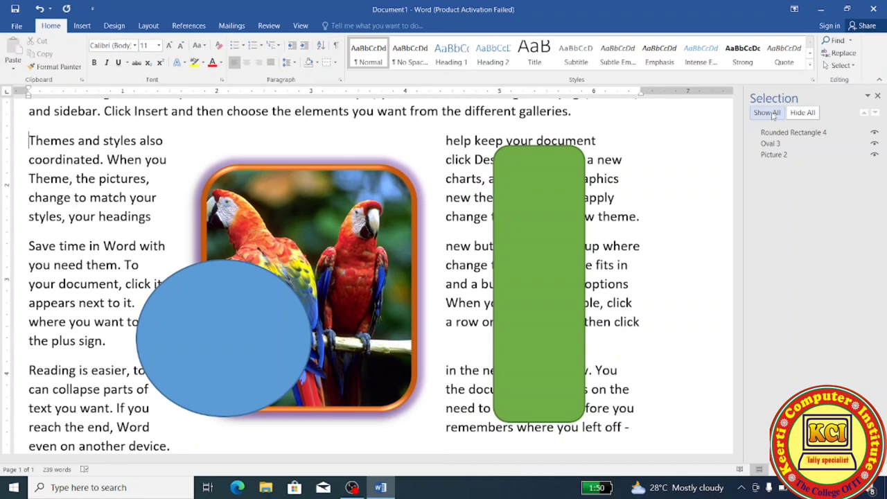
- Close the Selection pane and select the green rectangle, parrot picture and blue circle together
click(877, 98)
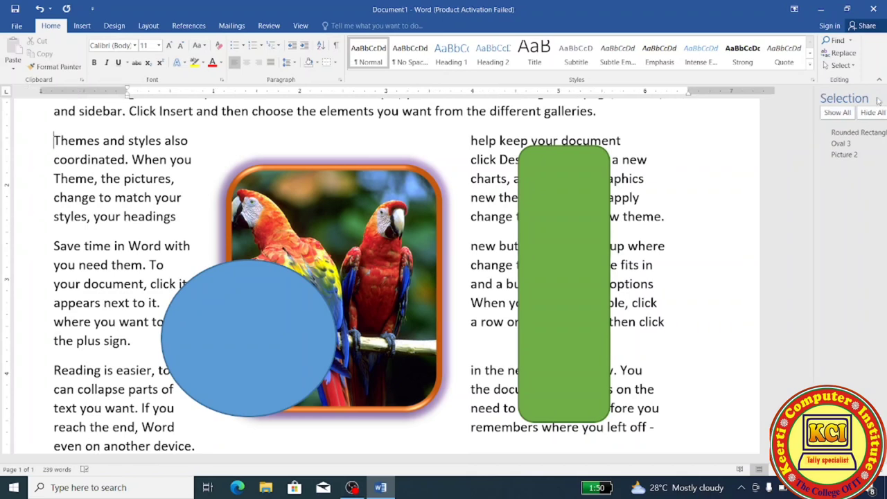
click(617, 233)
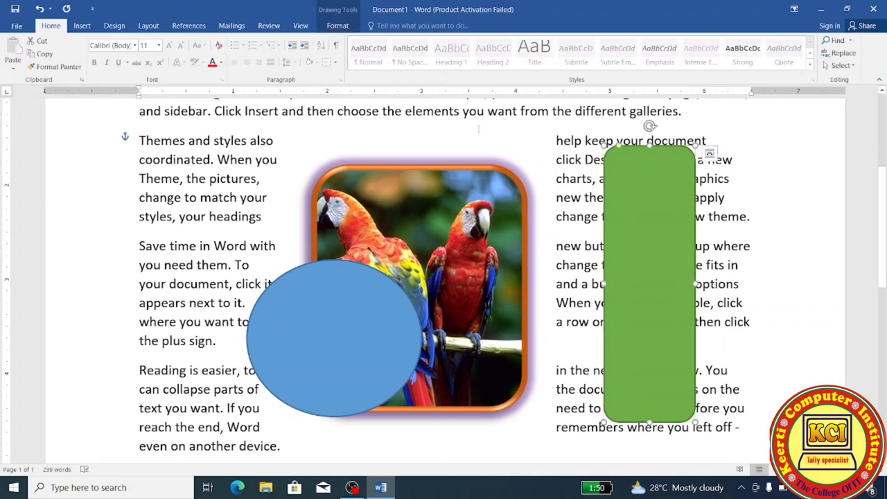
click(338, 25)
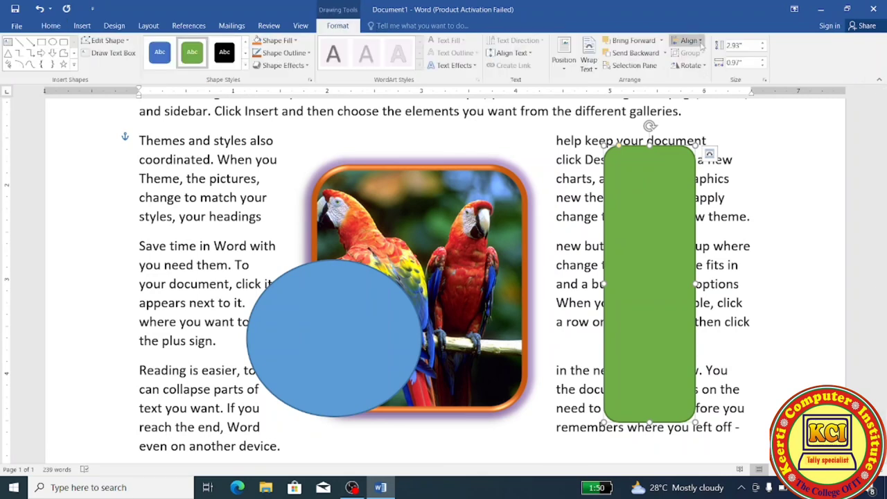
click(521, 220)
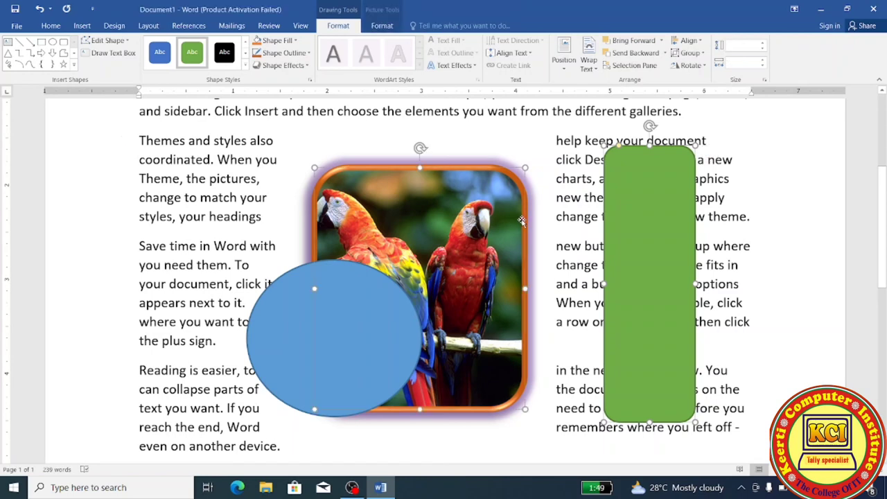
shift+click(372, 341)
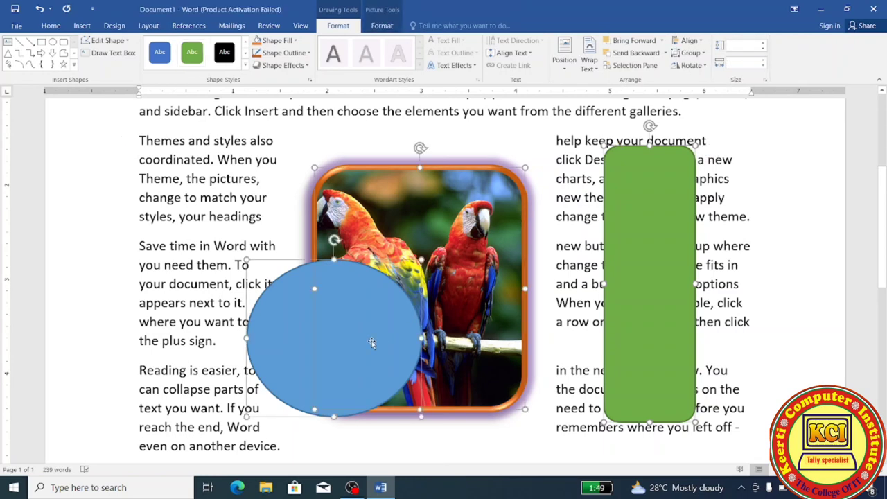
click(699, 42)
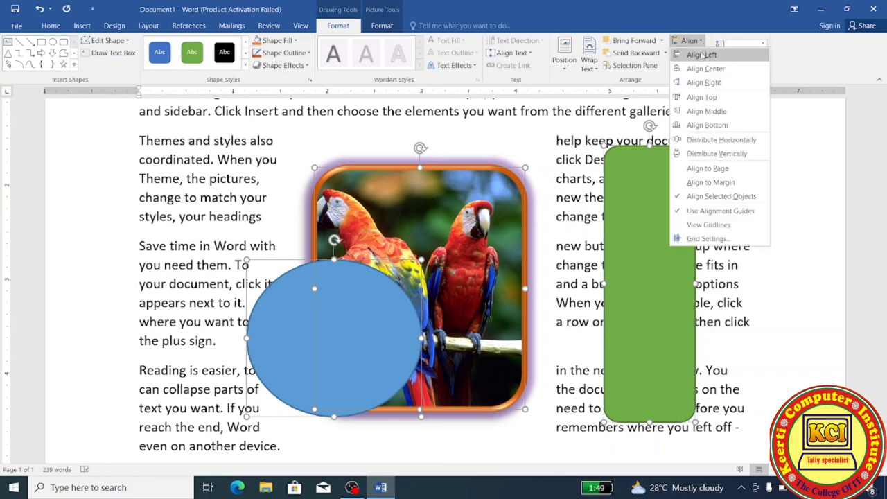
- Try Align Left and Align Center, then align the three objects by their right edges
click(702, 56)
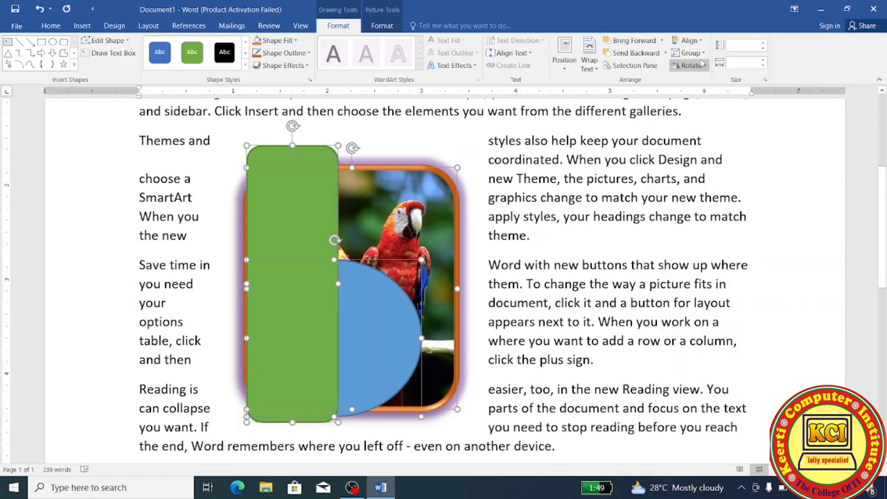
click(692, 40)
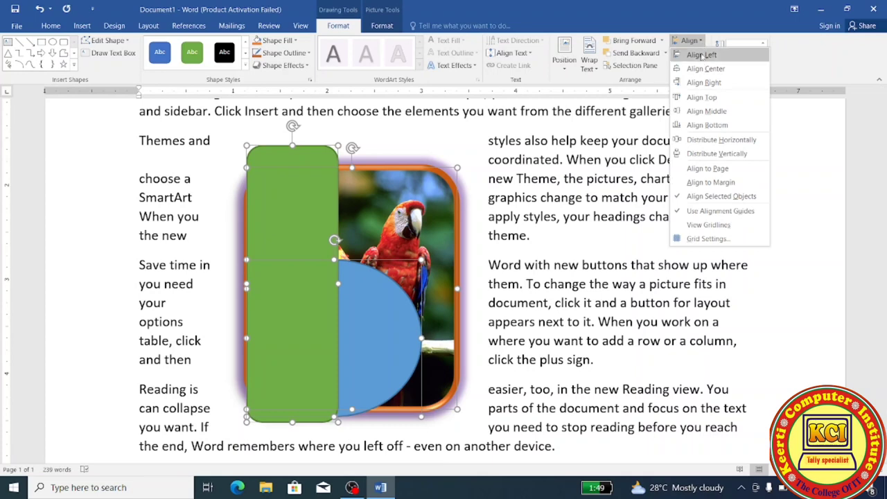
click(704, 69)
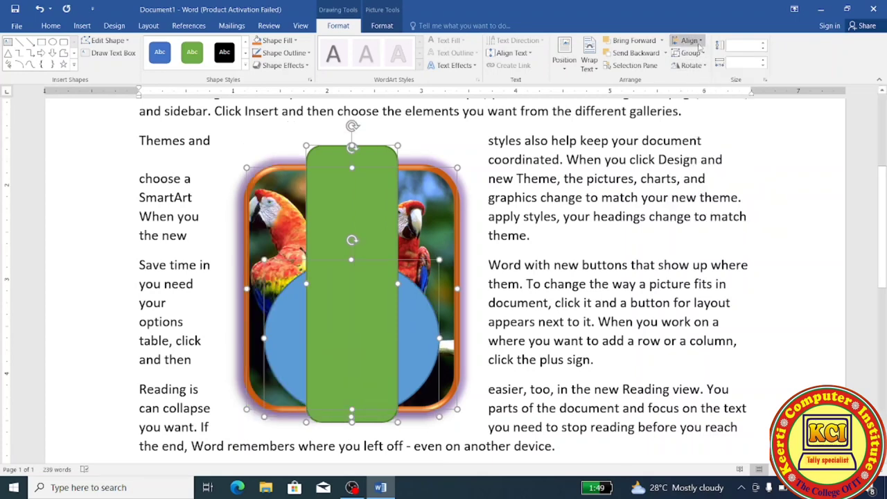
click(699, 44)
click(704, 88)
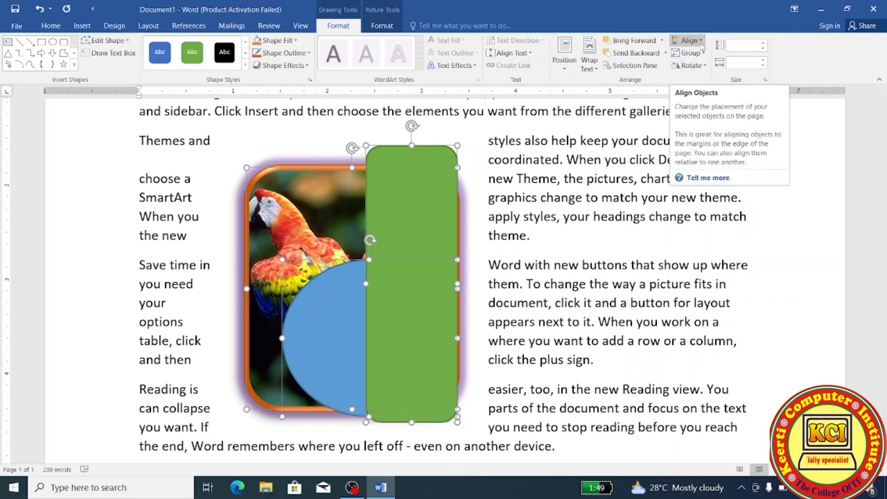
- Align the parrot picture, circle and rectangle by top, then middle, finishing with bottom alignment
click(702, 44)
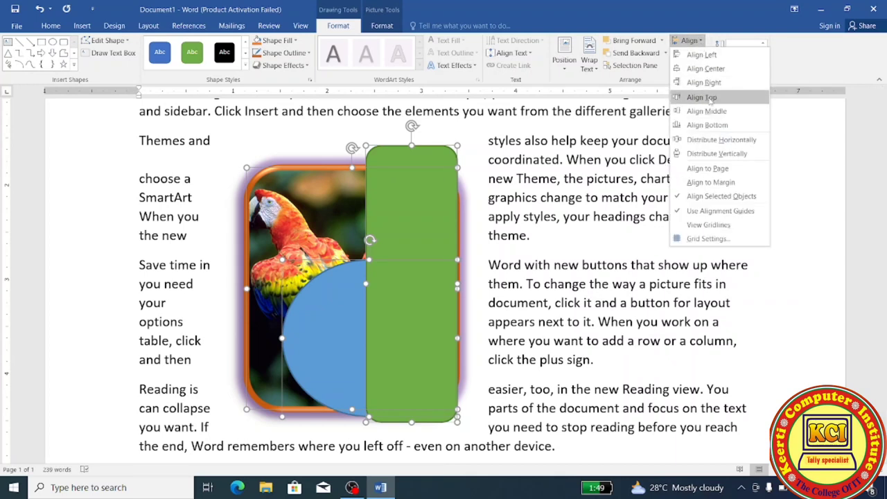
click(710, 97)
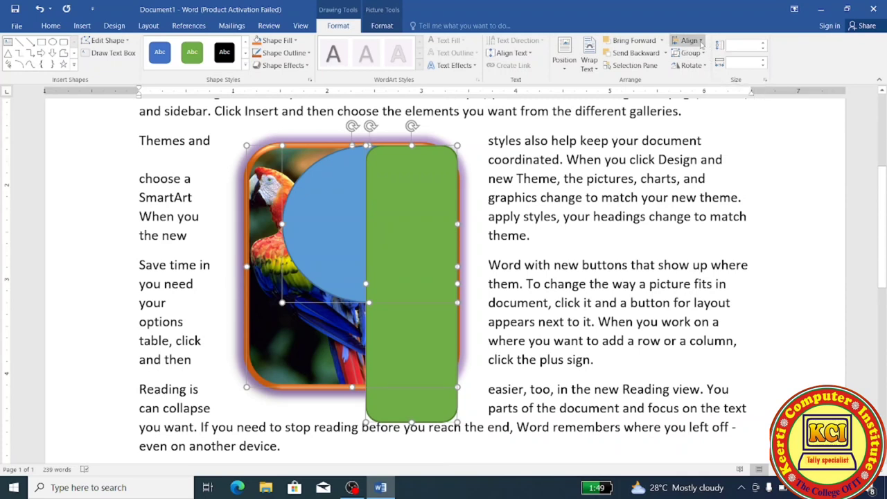
click(700, 43)
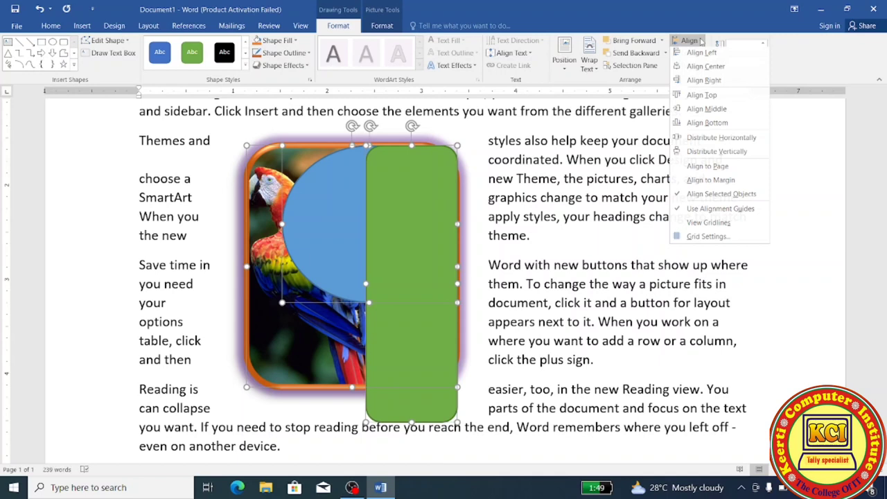
click(708, 116)
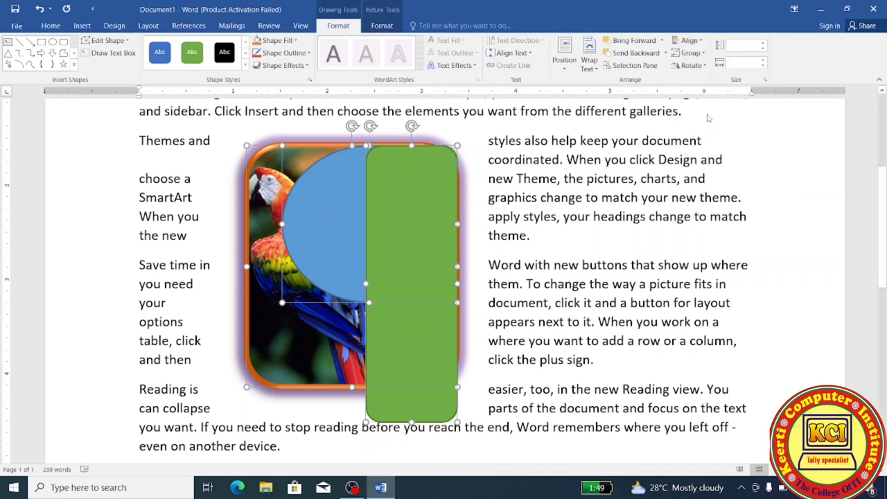
click(702, 43)
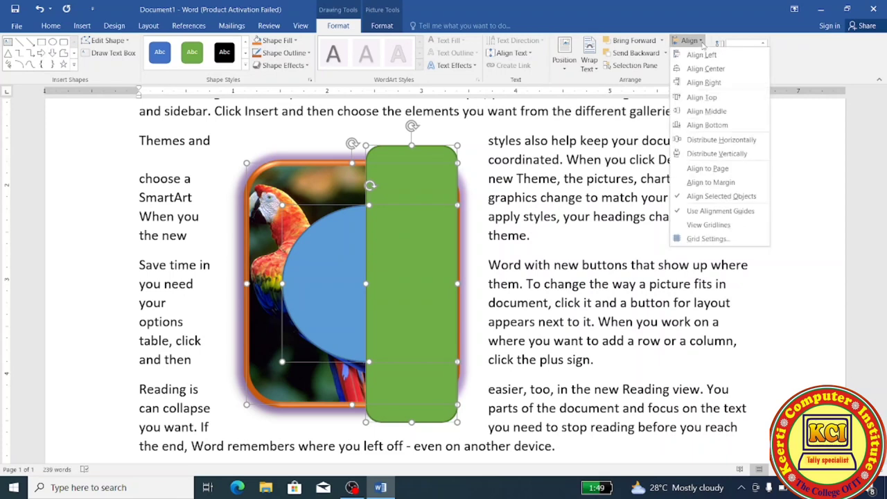
click(707, 125)
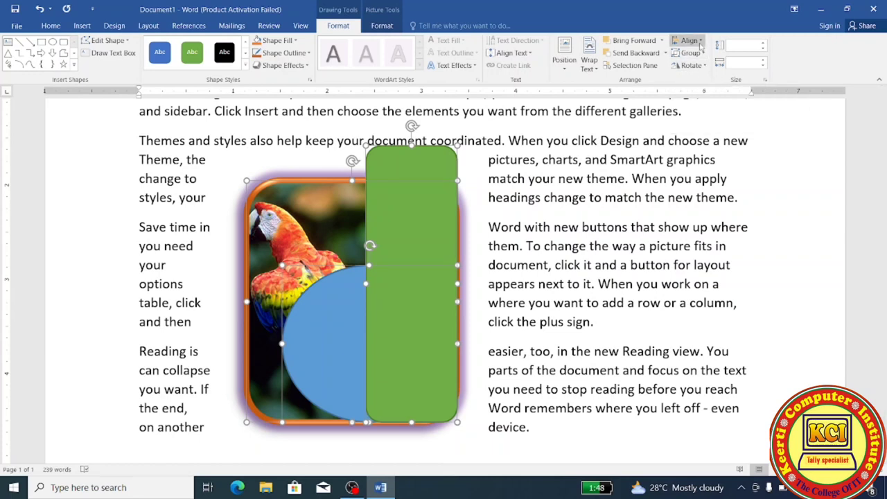
- Distribute the parrot picture, blue circle and green rectangle horizontally, then vertically
click(690, 41)
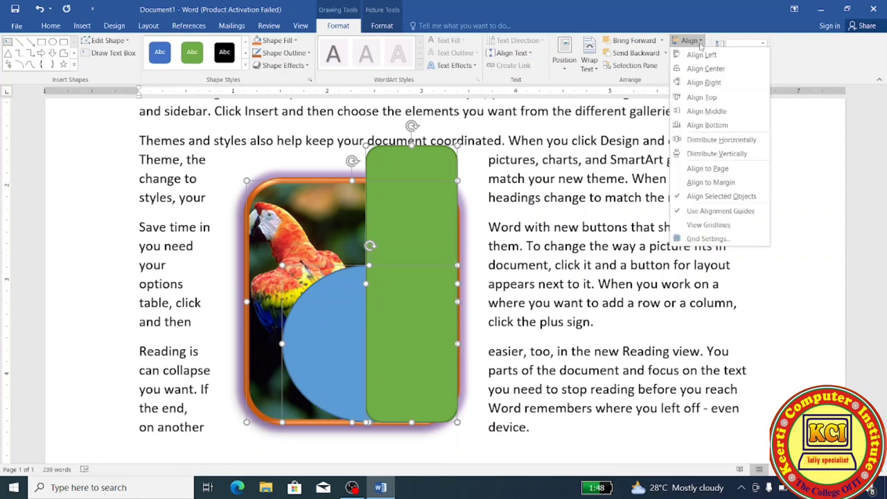
click(709, 142)
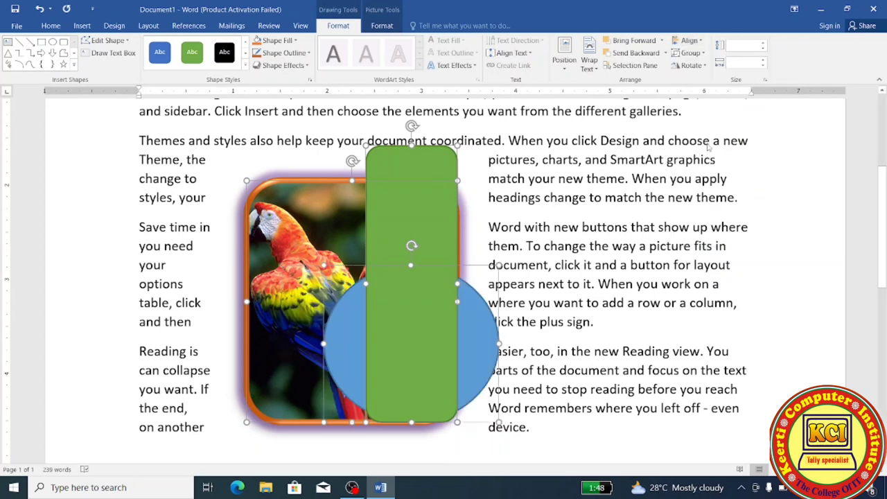
click(700, 42)
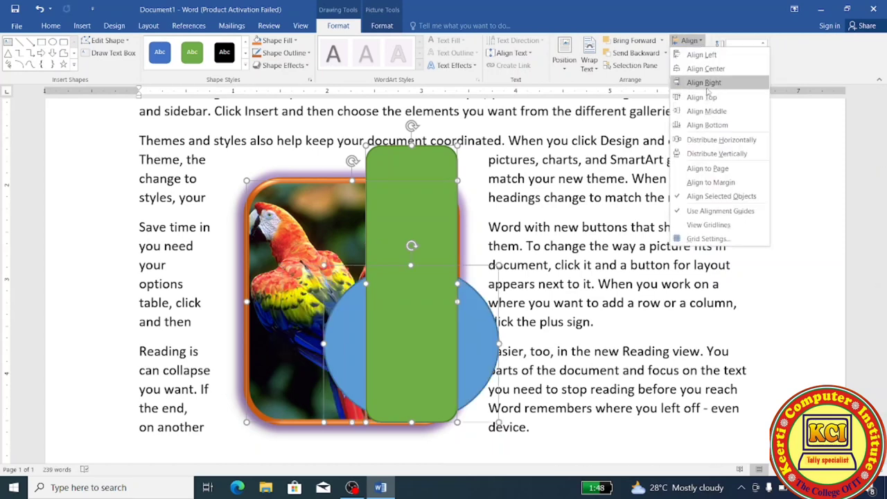
click(720, 155)
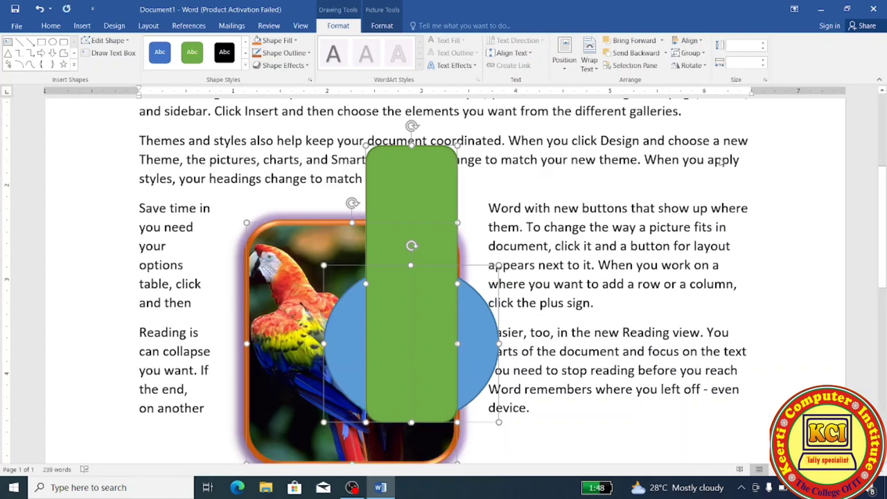
click(701, 42)
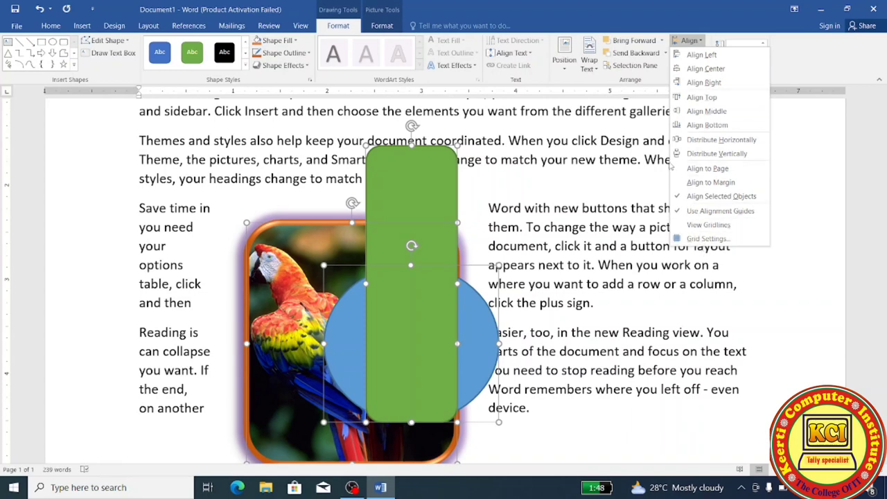
click(694, 53)
- Group the parrot picture, circle and rectangle into one object and drag it slightly left
click(702, 53)
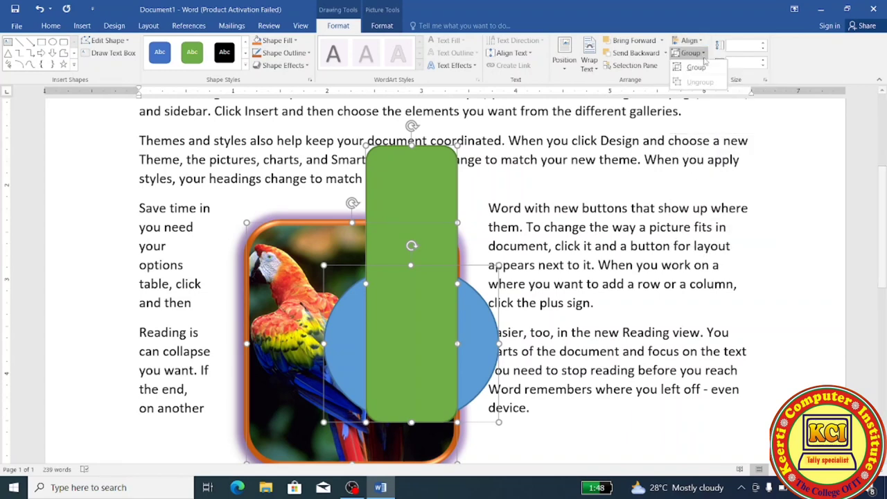
click(698, 69)
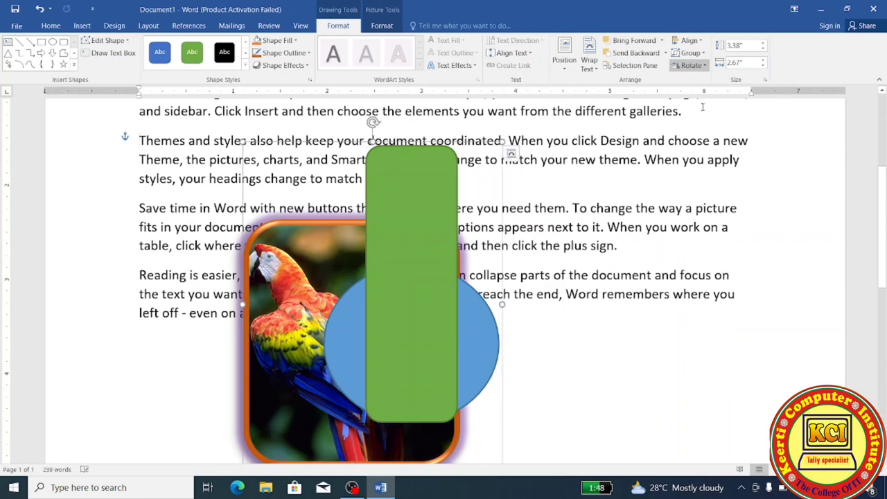
click(711, 185)
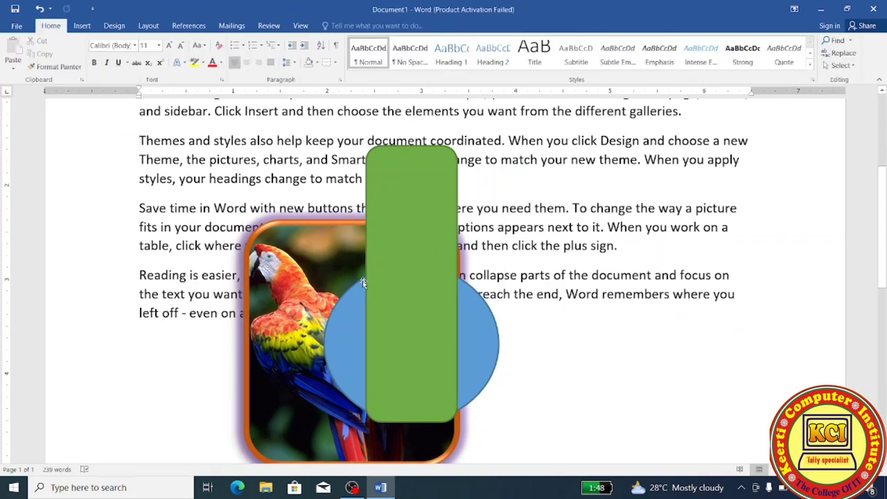
mouse_move(376, 265)
mouse_down()
mouse_move(620, 217)
mouse_move(327, 258)
mouse_up()
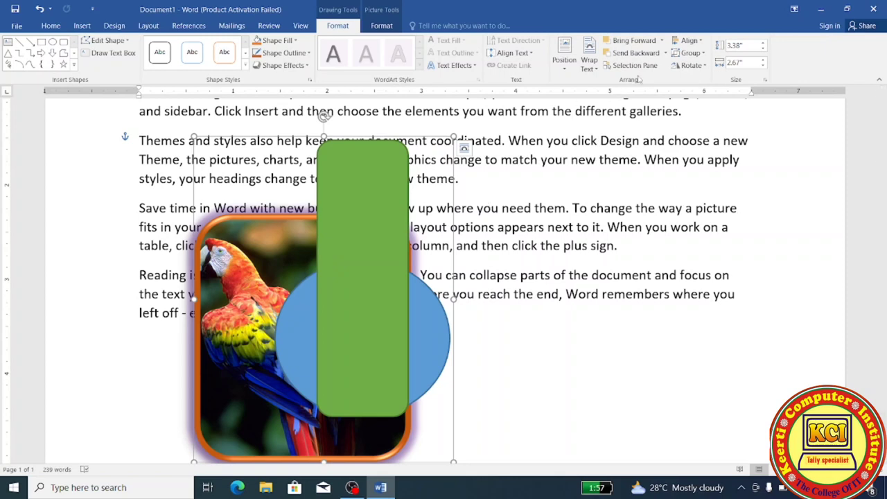
- Ungroup the parrot picture, circle and rectangle back into separate objects
click(704, 55)
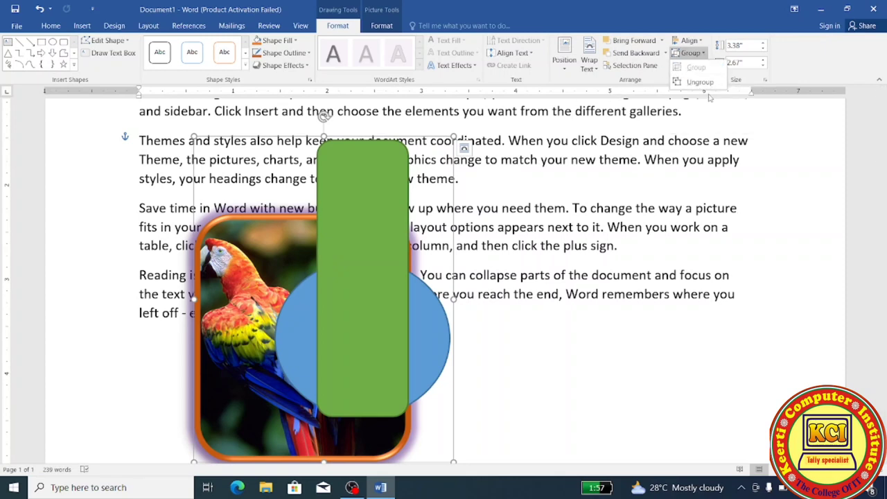
click(702, 83)
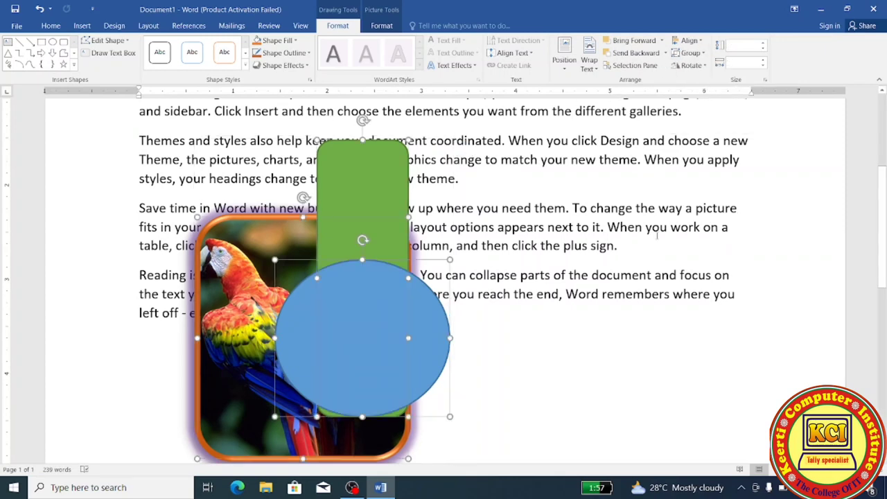
click(658, 235)
- Place the blue circle at right, the green rectangle at left and the parrot picture between them
drag(359, 307, 563, 246)
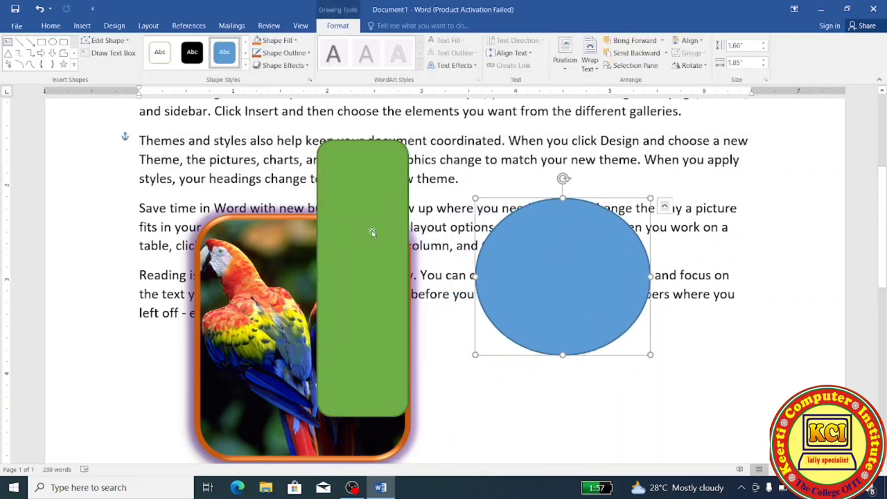
drag(372, 232, 194, 217)
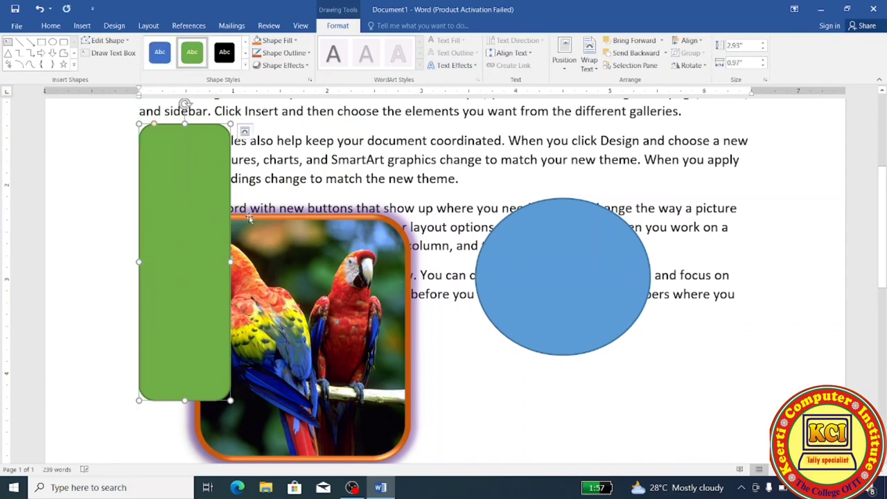
mouse_move(249, 219)
mouse_down()
mouse_move(355, 158)
mouse_move(316, 158)
mouse_up()
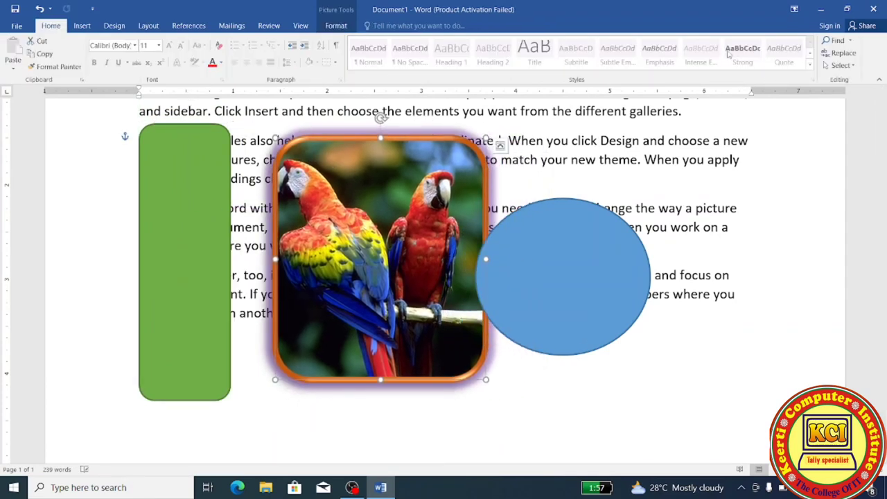
- Distribute the parrot picture evenly between the rectangle and circle, then show its rotation choices
click(338, 26)
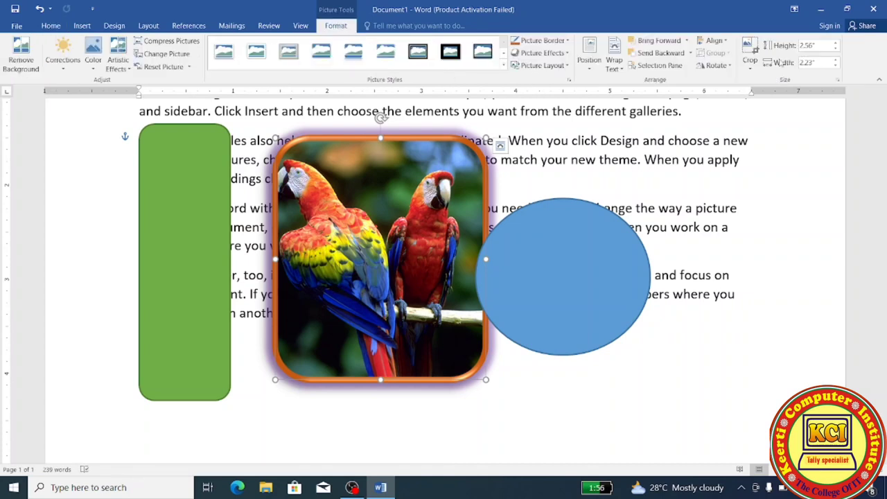
click(724, 43)
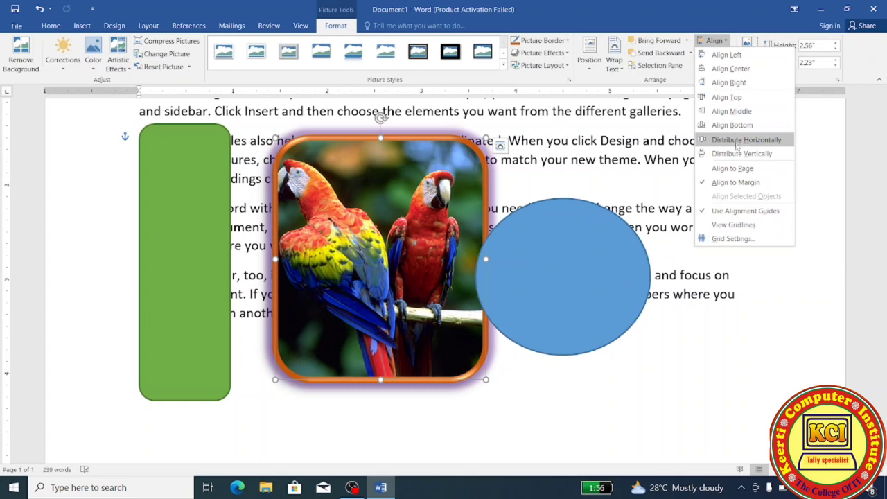
click(737, 143)
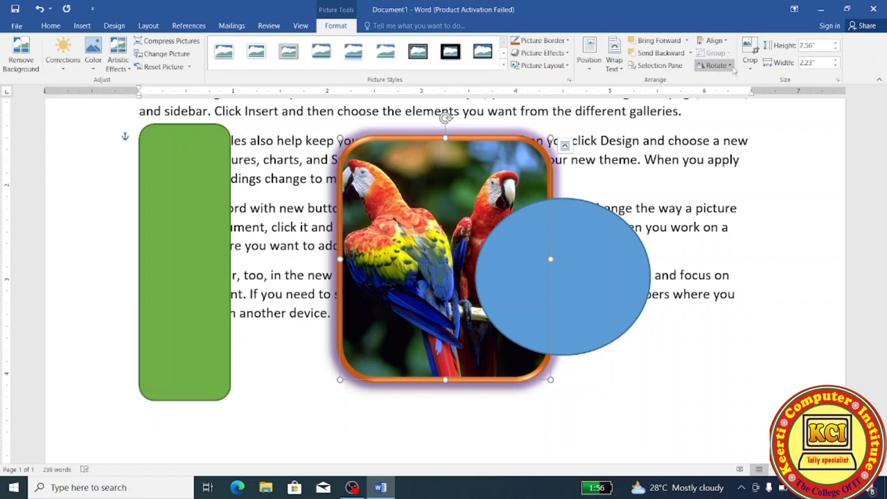
click(731, 66)
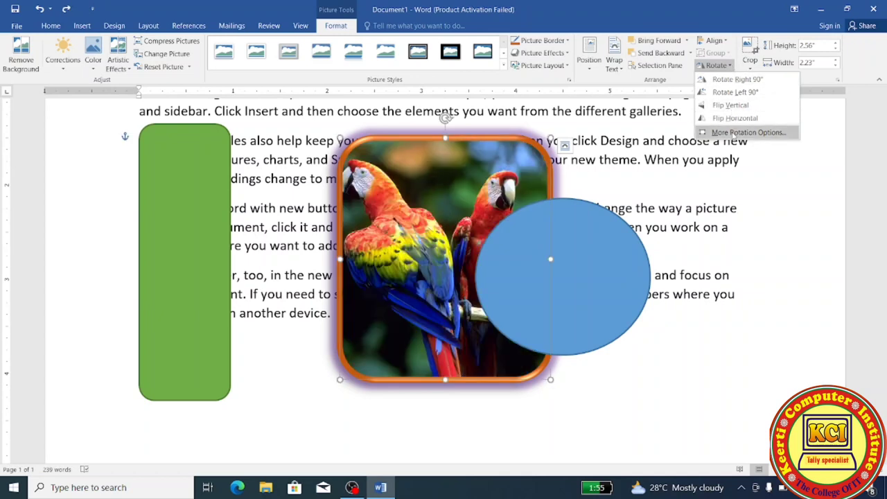
click(734, 133)
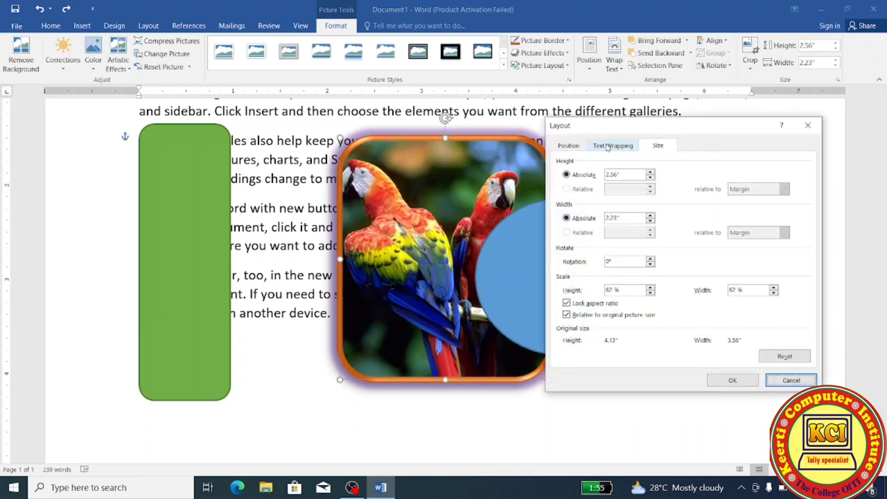
click(569, 146)
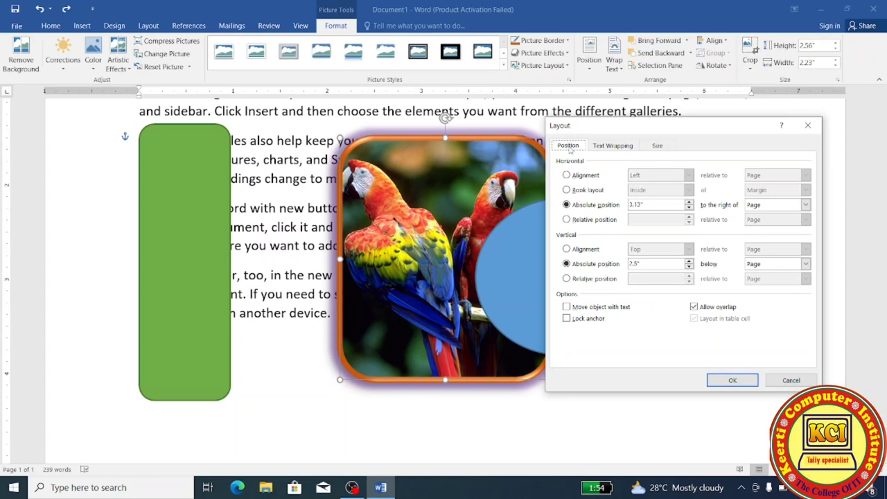
click(609, 147)
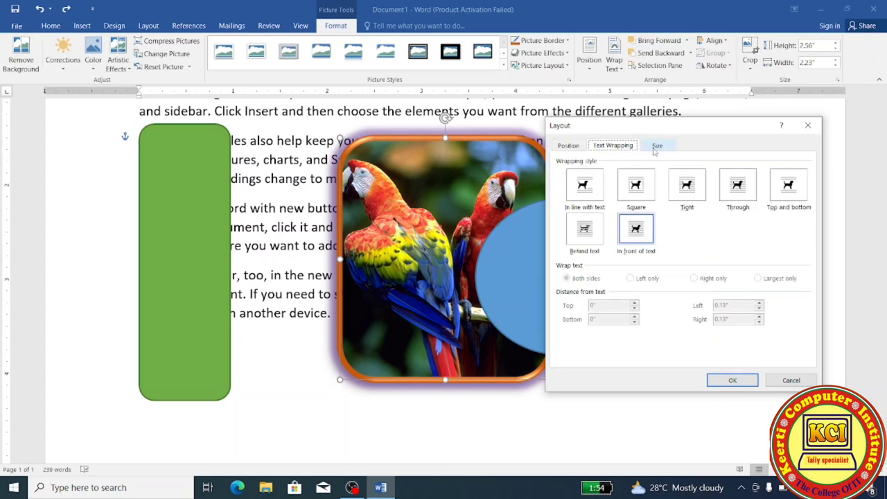
click(656, 147)
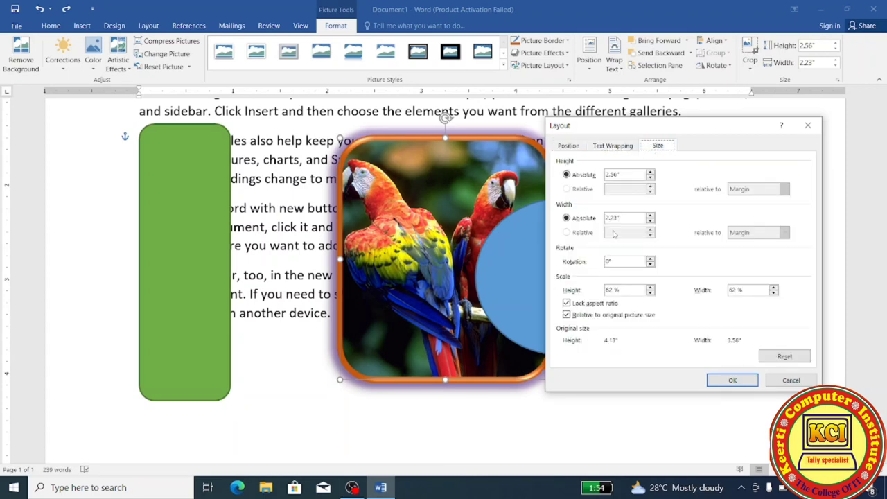
key(alt+t)
click(731, 381)
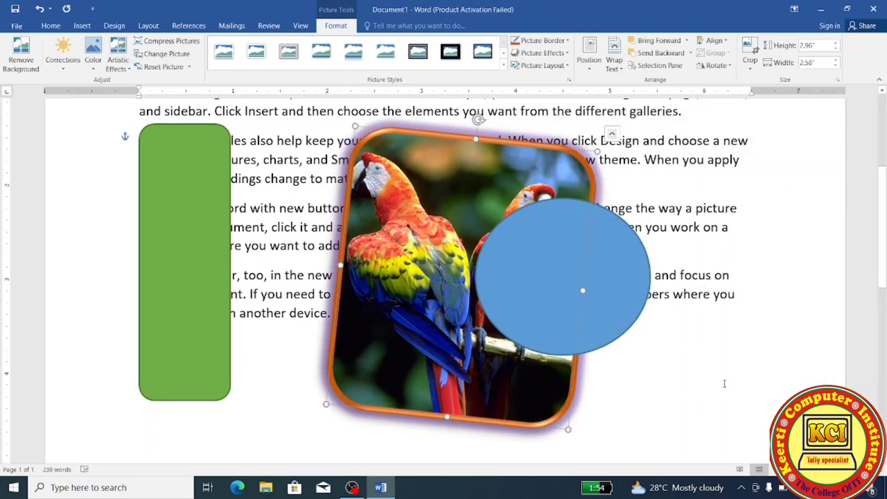
key(ctrl+z)
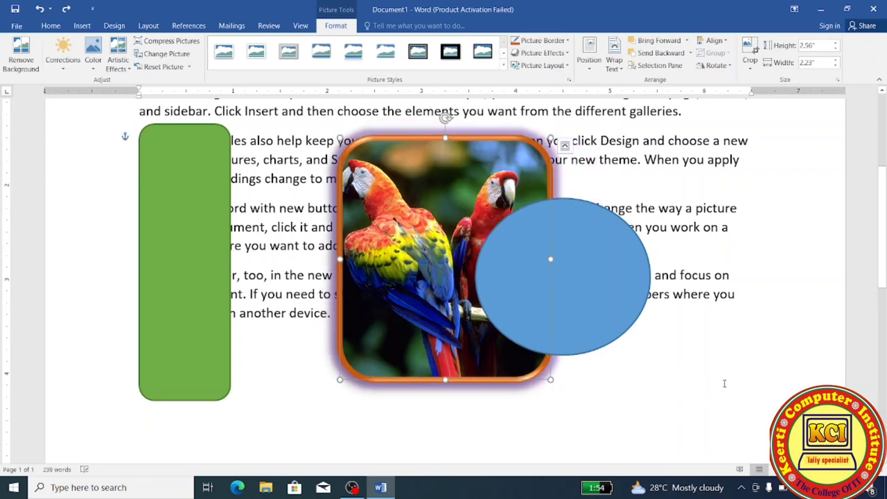
- Crop the right side off the parrot picture, leaving only the left parrot at 1.19" wide
click(751, 72)
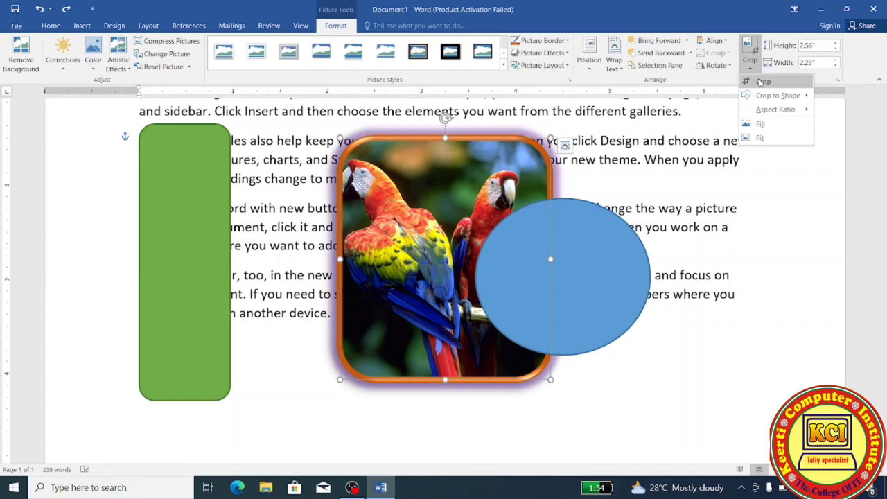
click(762, 81)
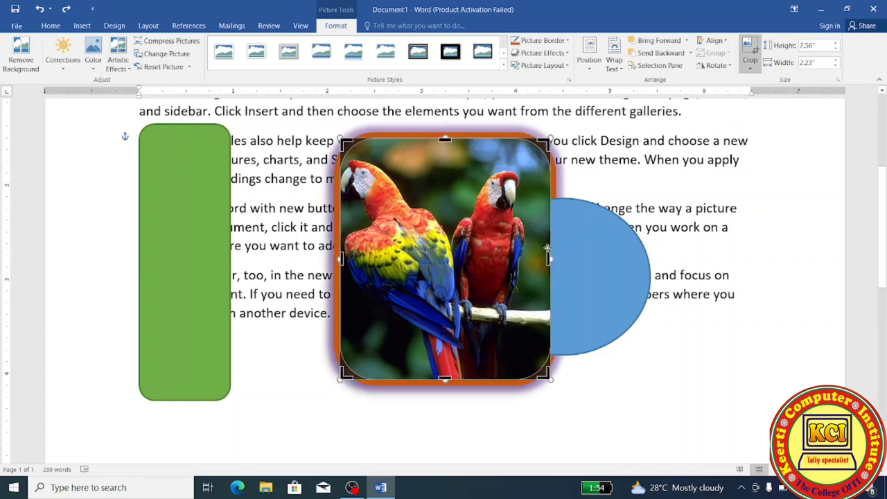
drag(548, 259, 453, 273)
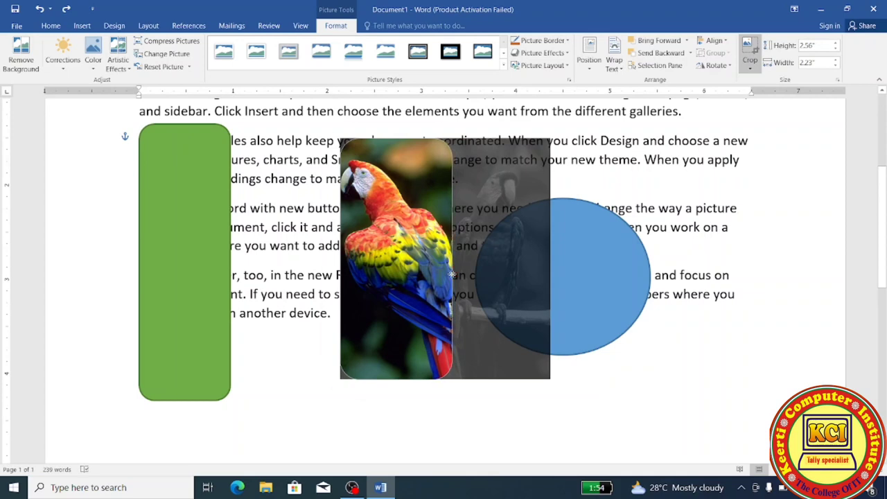
drag(452, 274, 452, 273)
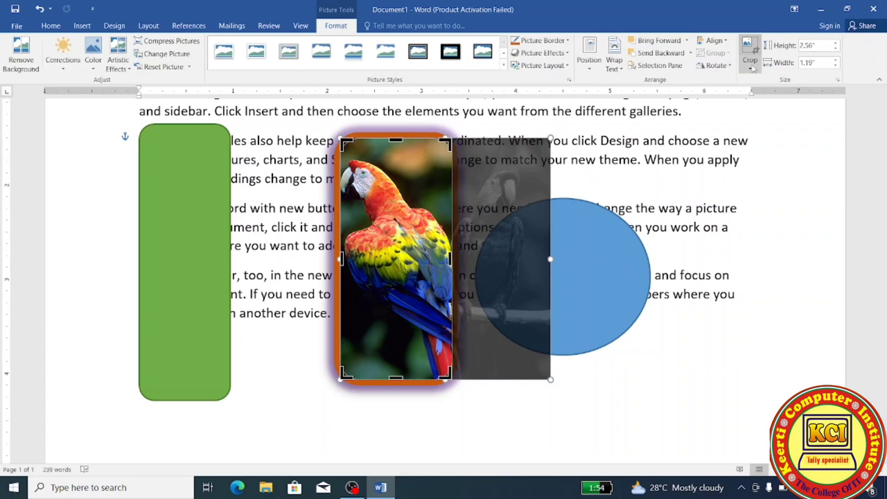
click(751, 69)
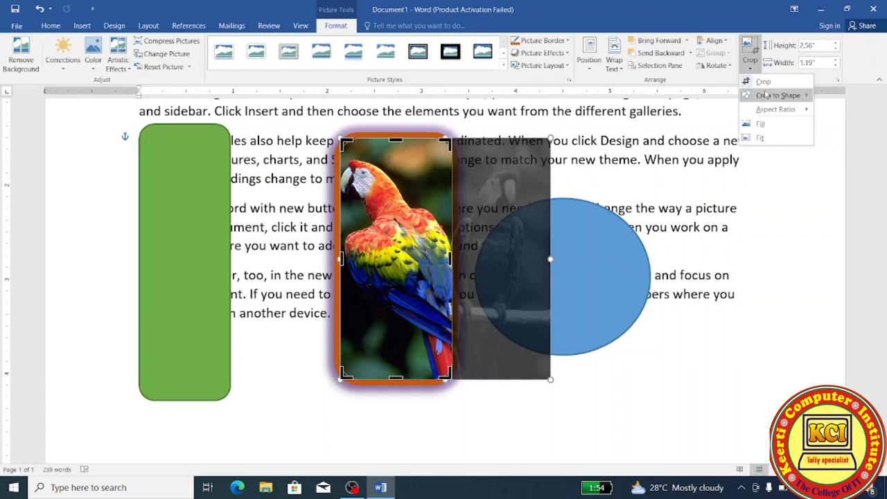
click(764, 82)
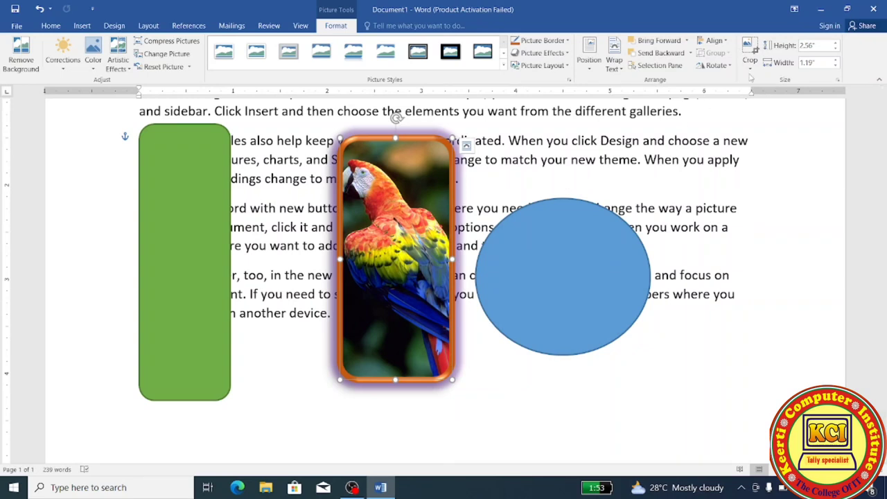
click(751, 72)
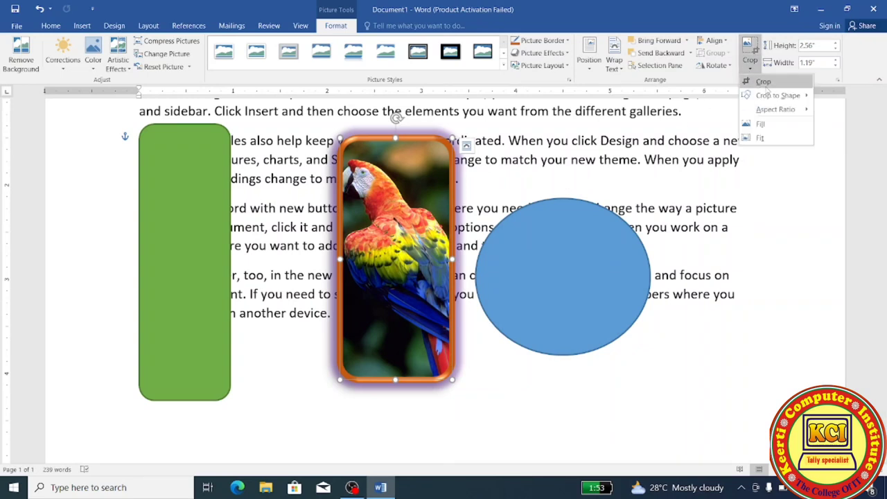
- Crop the parrot picture to a Plaque shape, then change it to a Moon shape
mouse_move(775, 100)
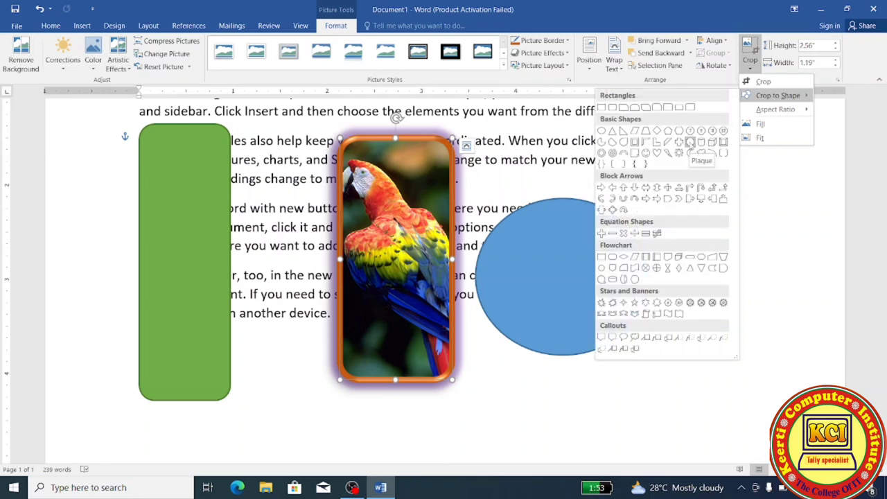
click(690, 142)
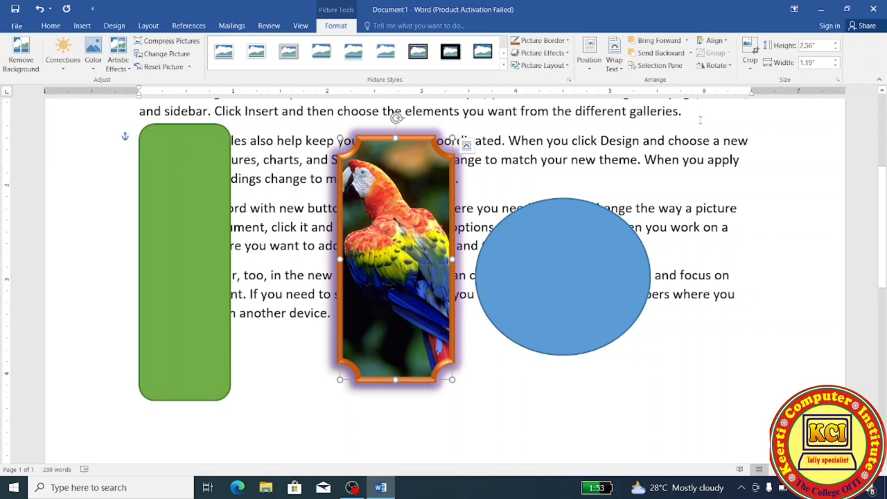
click(751, 70)
mouse_move(773, 102)
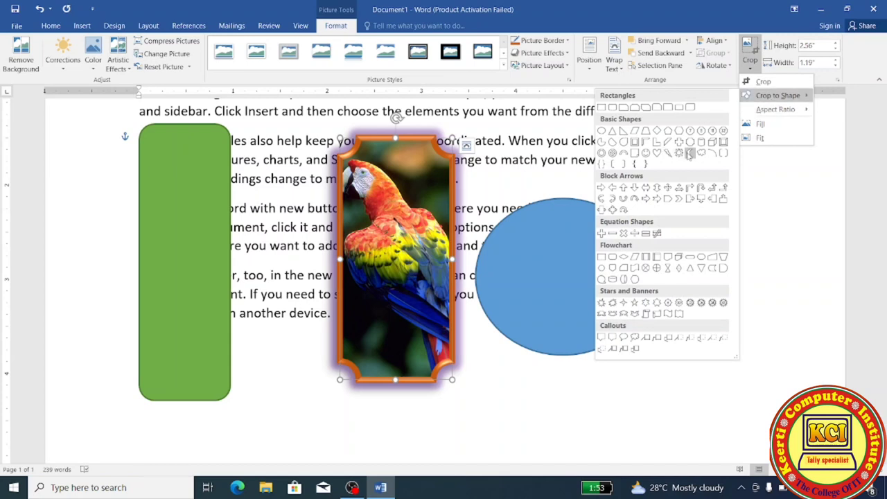
click(688, 154)
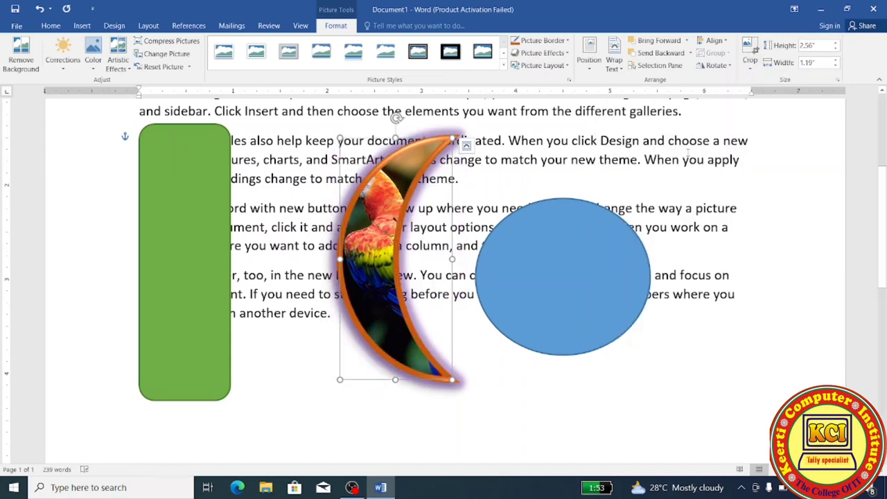
click(750, 70)
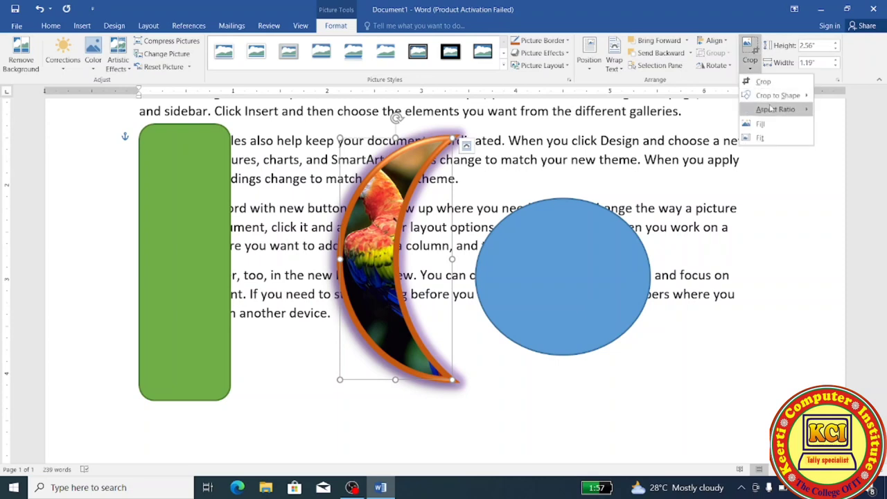
- Apply a 1:1 aspect-ratio crop with Fill, resizing the image to about 1.82" by 1.64"
mouse_move(774, 111)
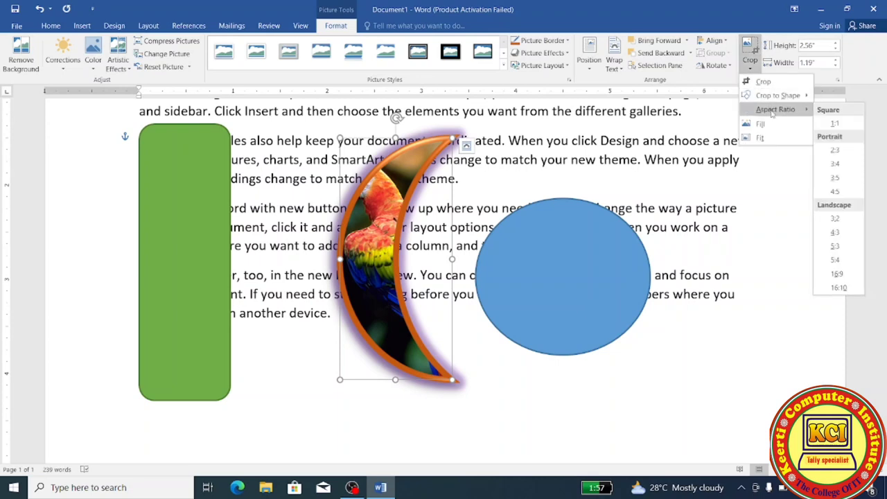
click(835, 150)
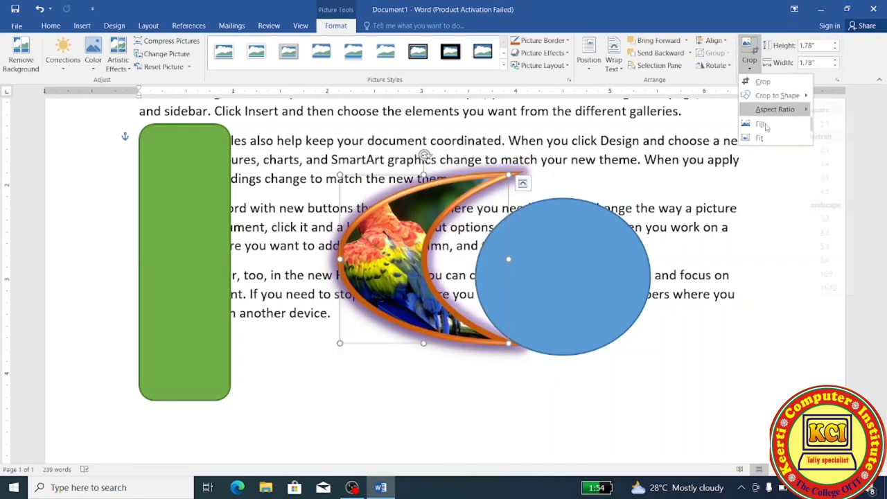
click(761, 129)
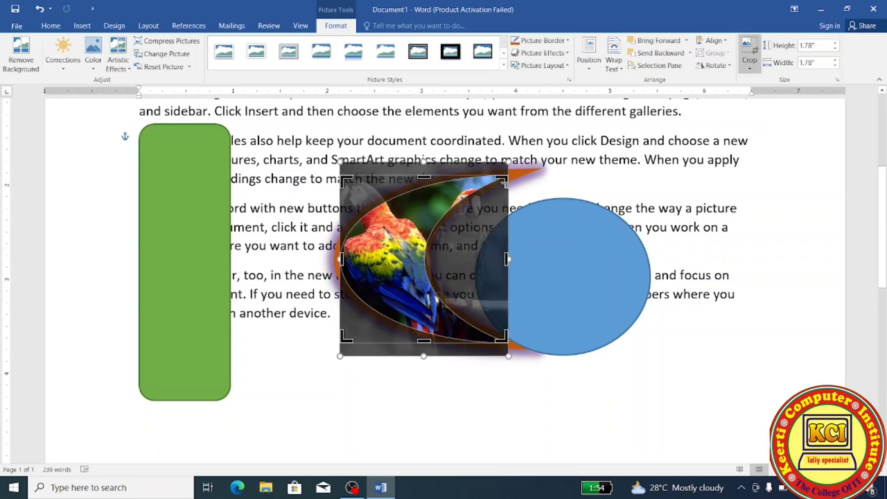
mouse_move(504, 180)
mouse_down()
mouse_move(572, 149)
mouse_move(488, 182)
mouse_up()
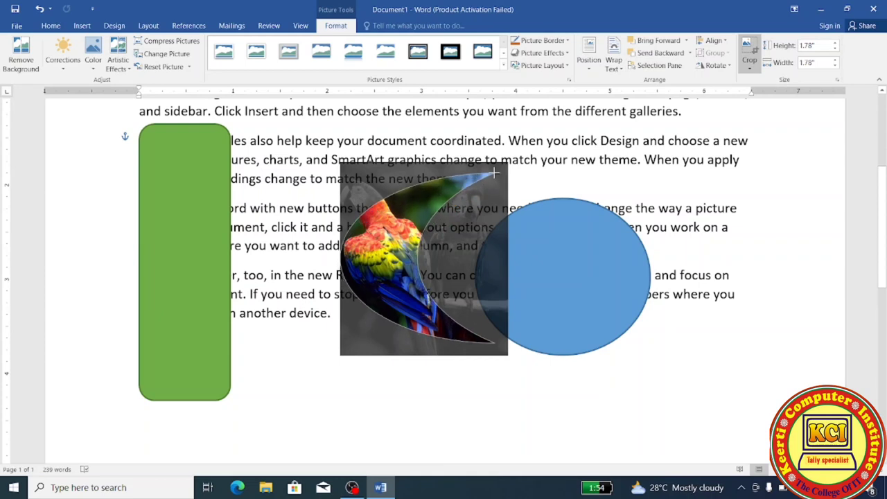
drag(488, 181, 501, 168)
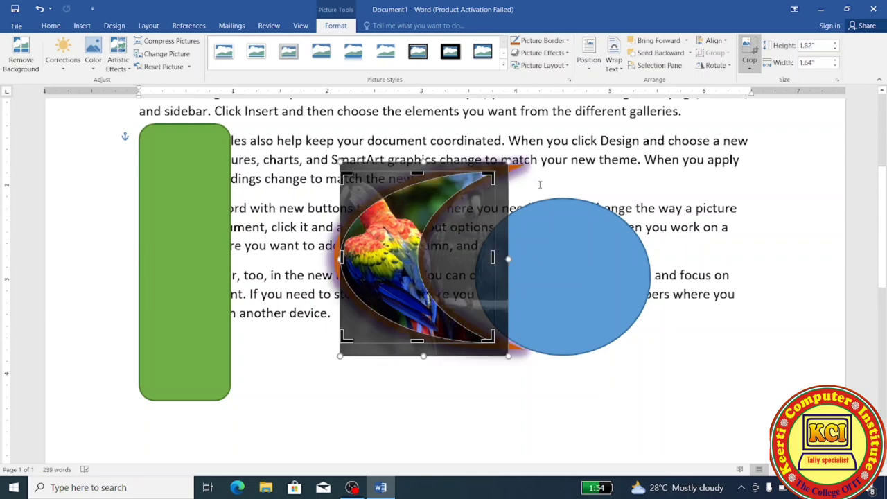
click(658, 350)
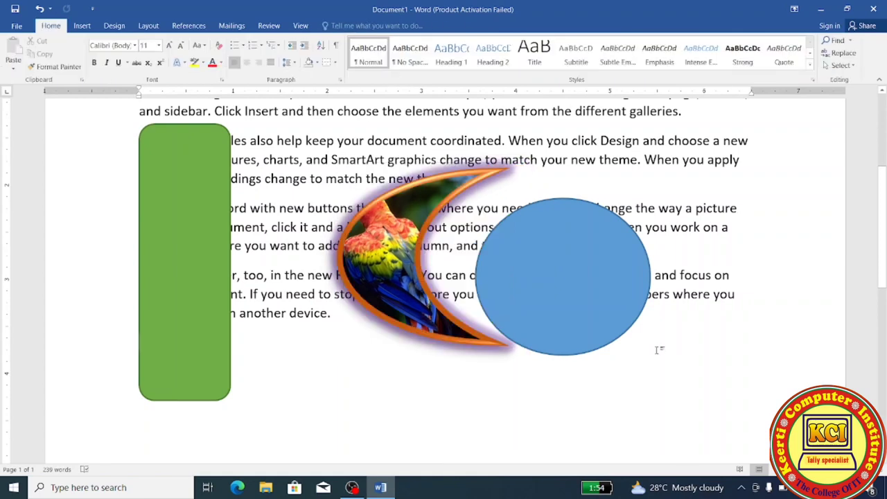
- Crop the moon-shaped parrot picture to a Rounded Rectangle shape
click(400, 269)
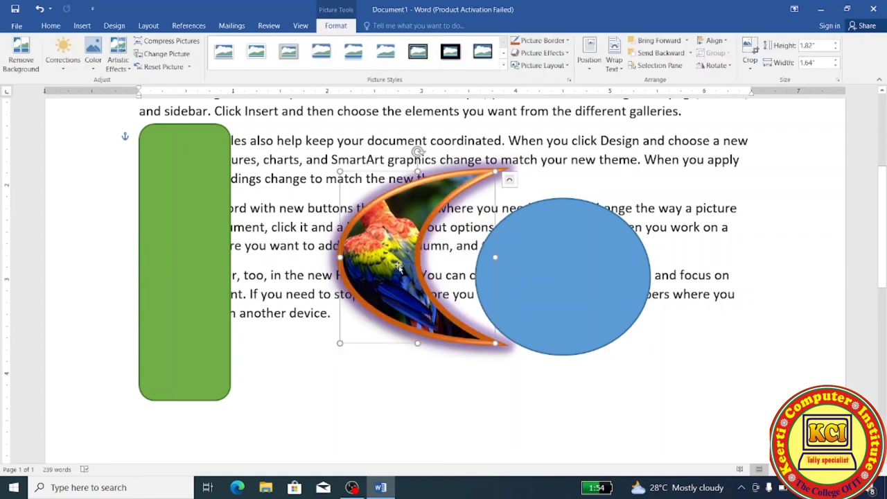
click(751, 69)
mouse_move(767, 96)
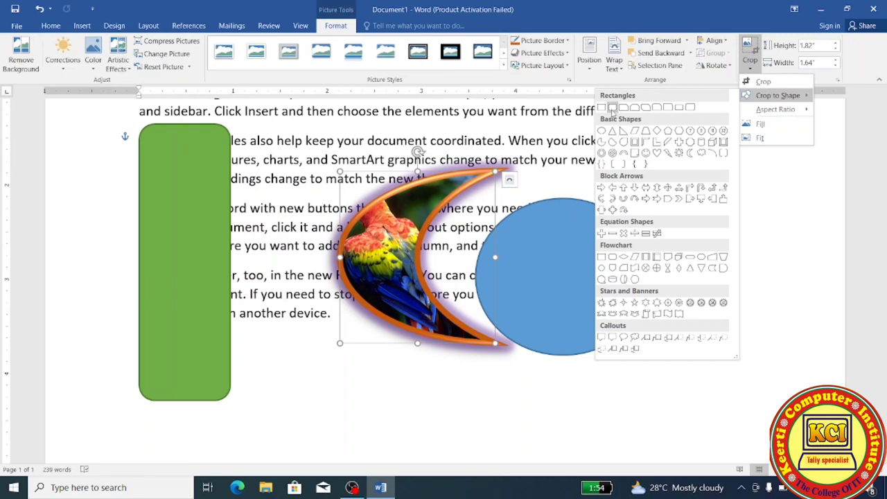
click(613, 109)
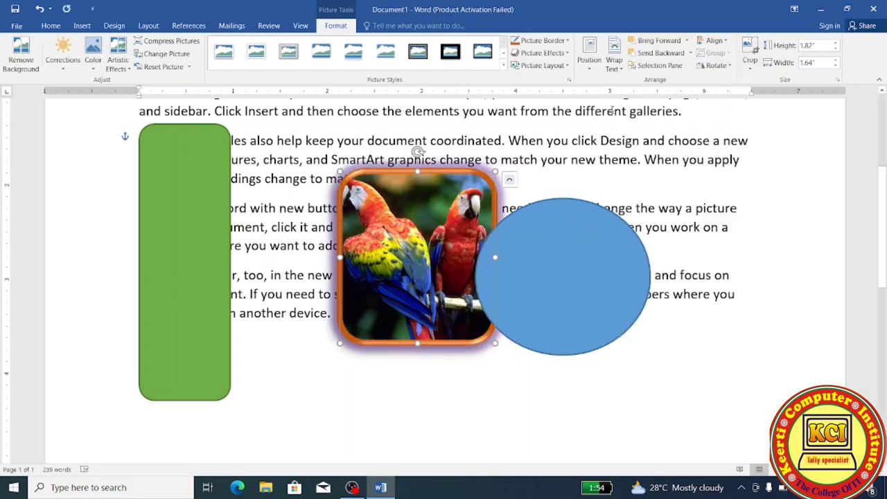
- Resize the parrot picture to 2.99" high by 2.7" wide and move it up and left
click(835, 50)
click(835, 50)
click(835, 49)
click(835, 49)
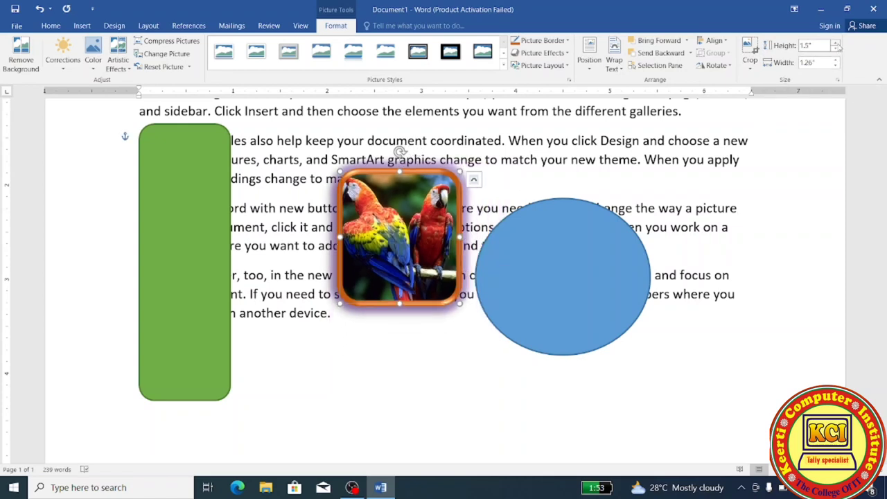
click(836, 43)
click(837, 43)
click(837, 43)
click(837, 43)
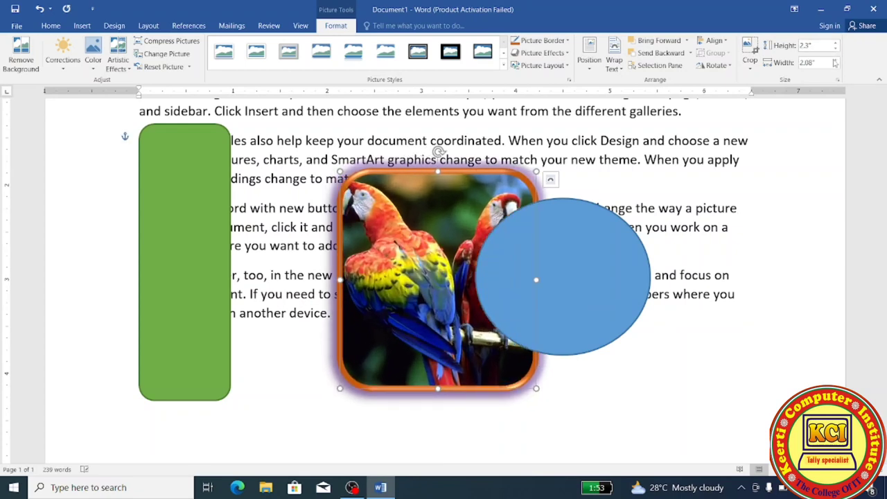
click(837, 61)
click(836, 60)
click(837, 60)
click(836, 60)
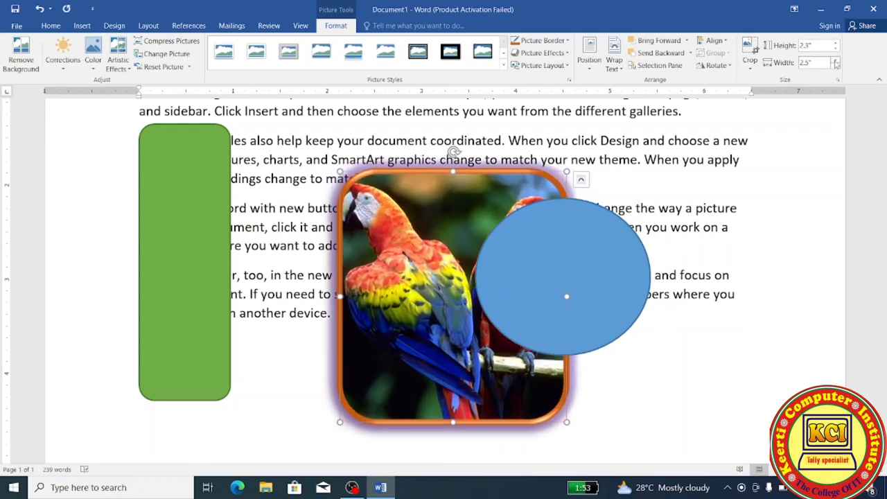
click(836, 60)
click(836, 60)
click(836, 60)
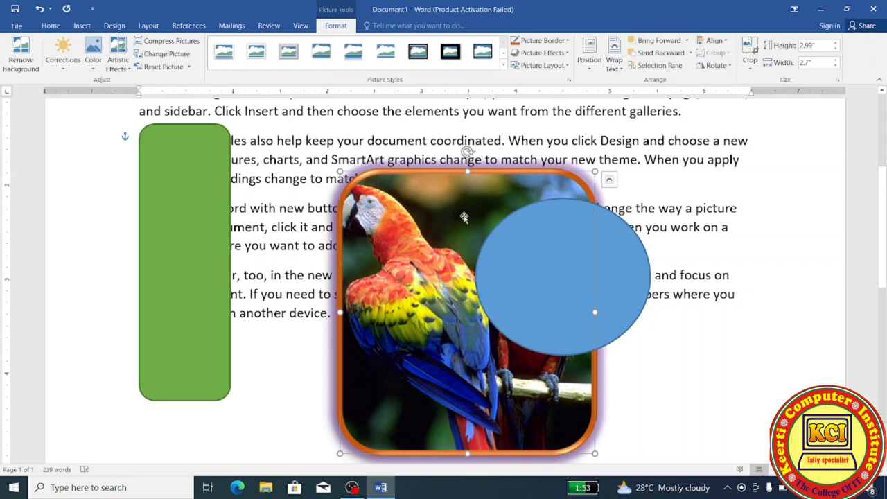
drag(464, 217, 374, 155)
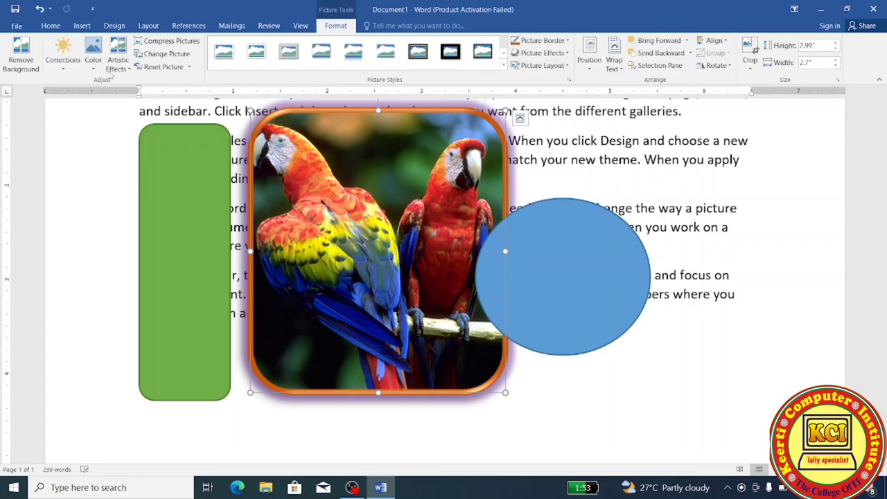
click(182, 161)
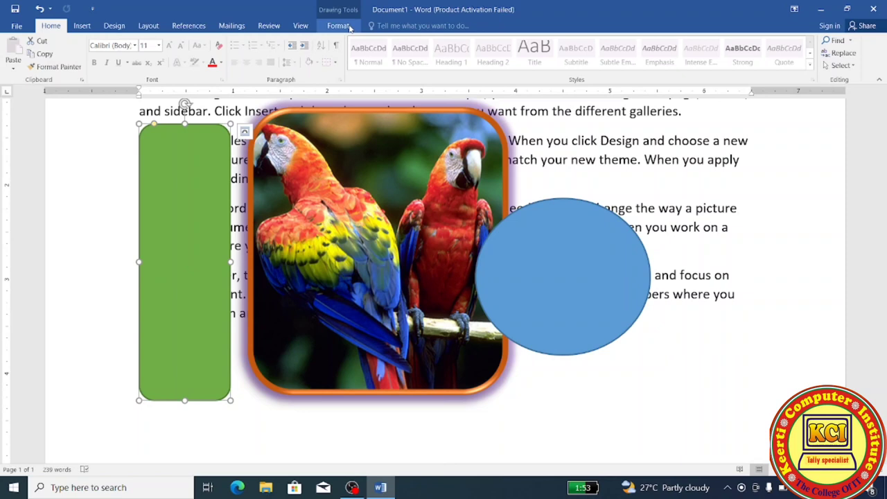
click(348, 27)
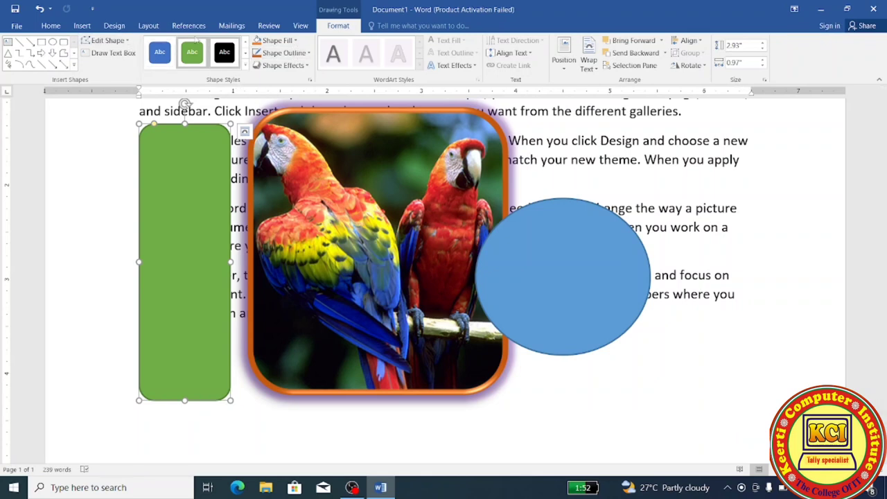
click(313, 198)
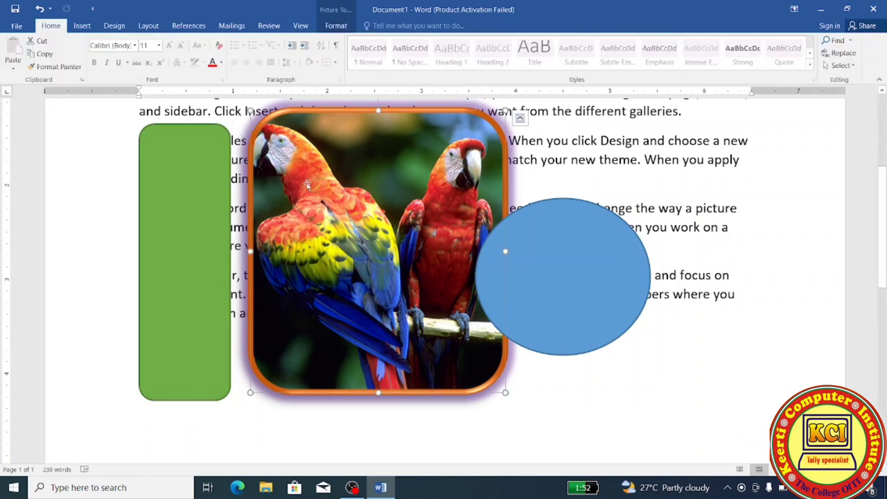
click(337, 25)
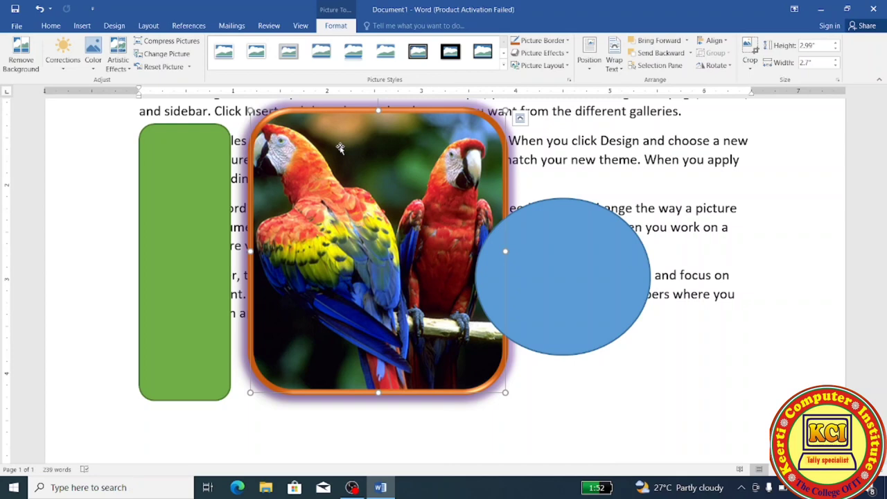
mouse_move(387, 487)
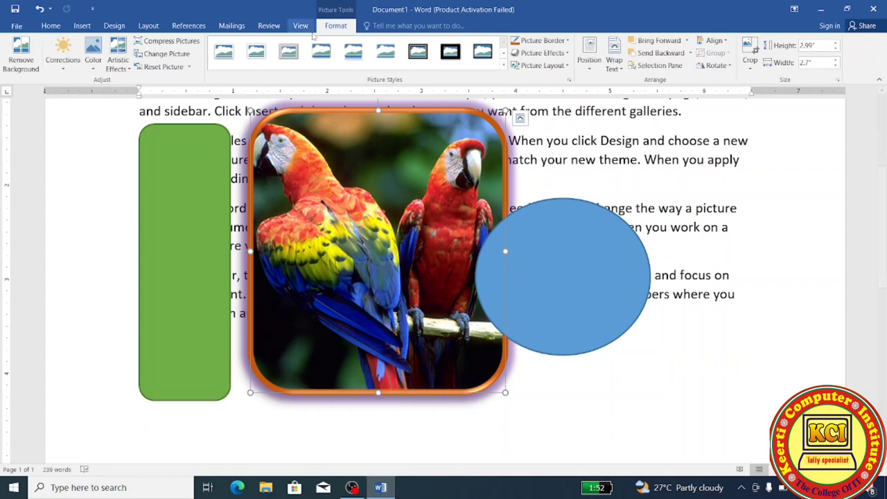
- Try Online Pictures from the Insert tab, then choose Work offline to browse the wallpaper folder
click(91, 30)
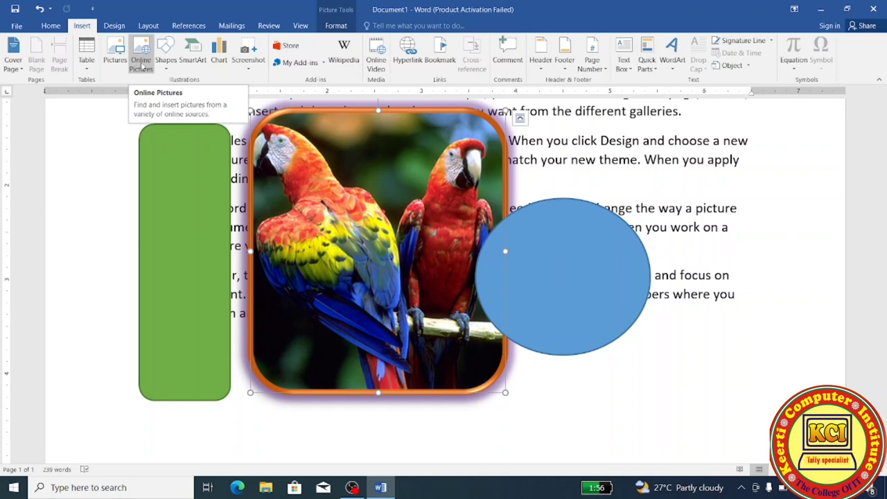
click(141, 65)
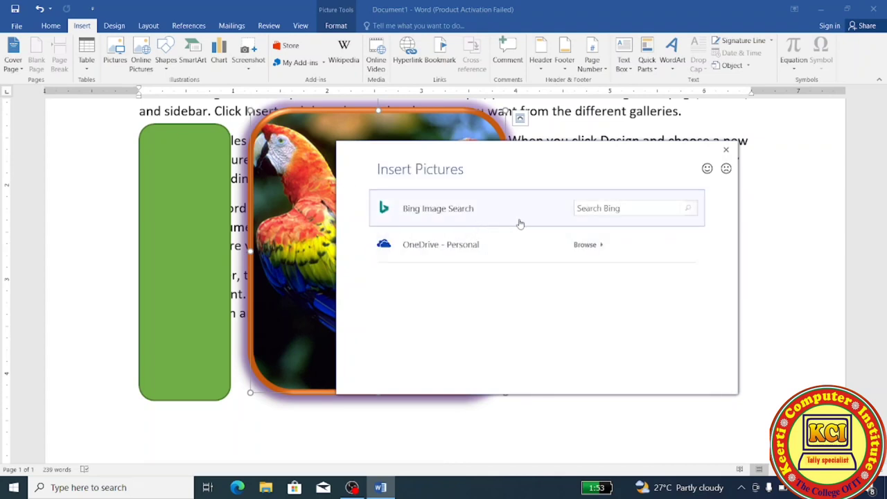
click(726, 149)
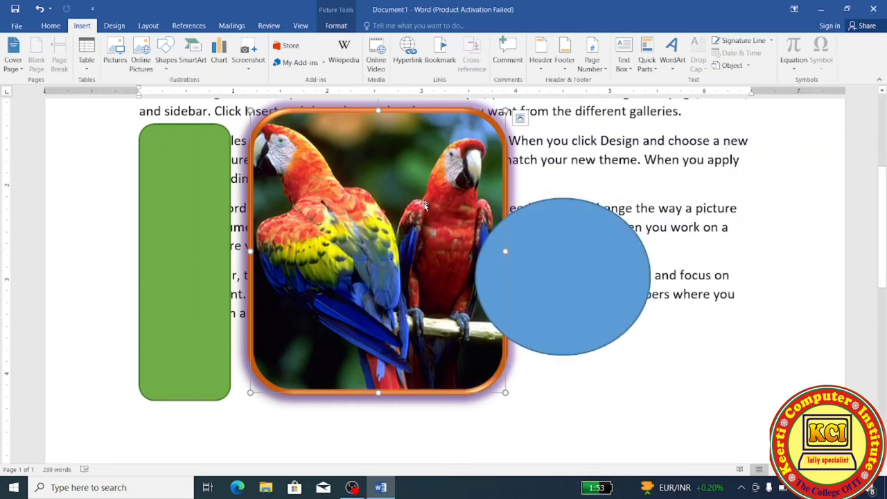
click(142, 62)
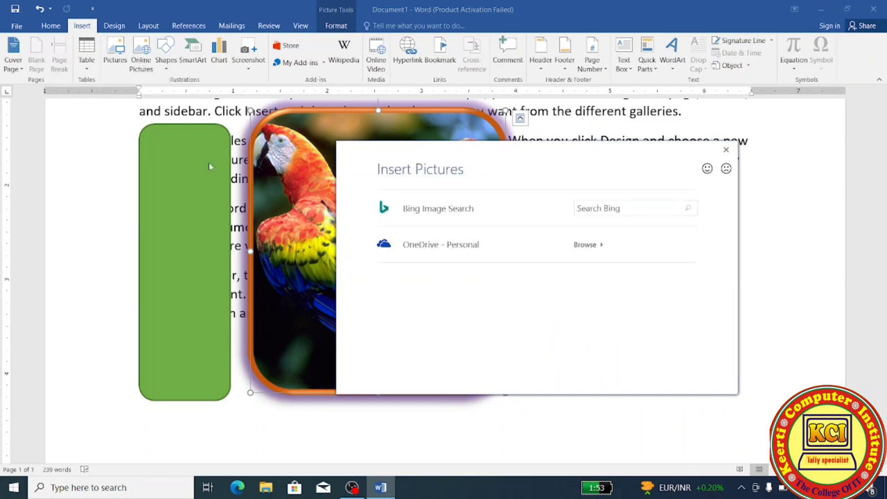
click(730, 153)
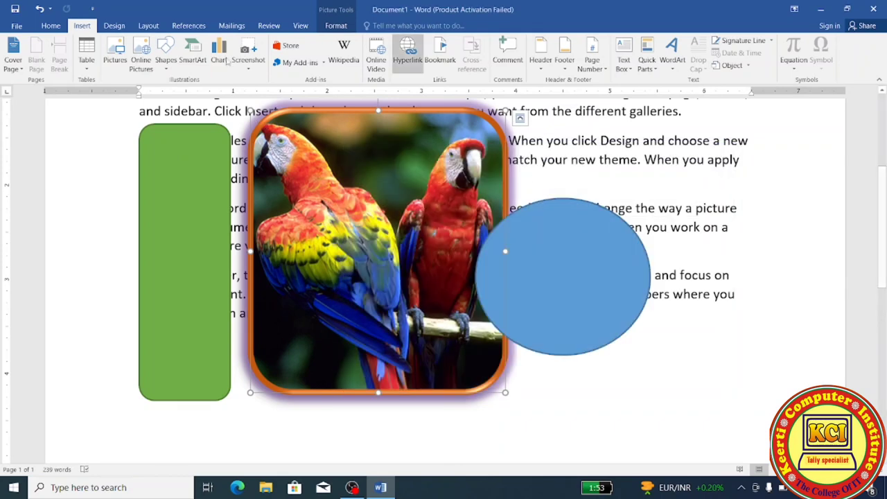
click(151, 56)
click(538, 297)
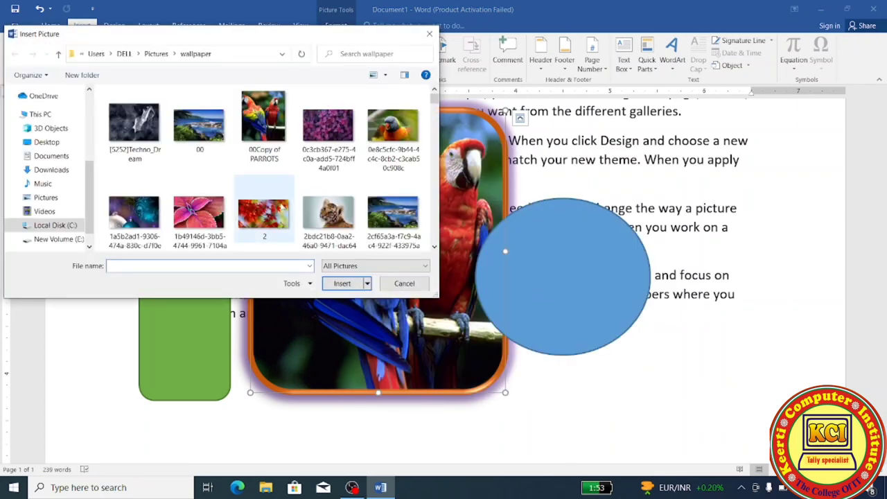
- Insert the rocky-coast seascape photo and shrink it to a much smaller size
click(392, 213)
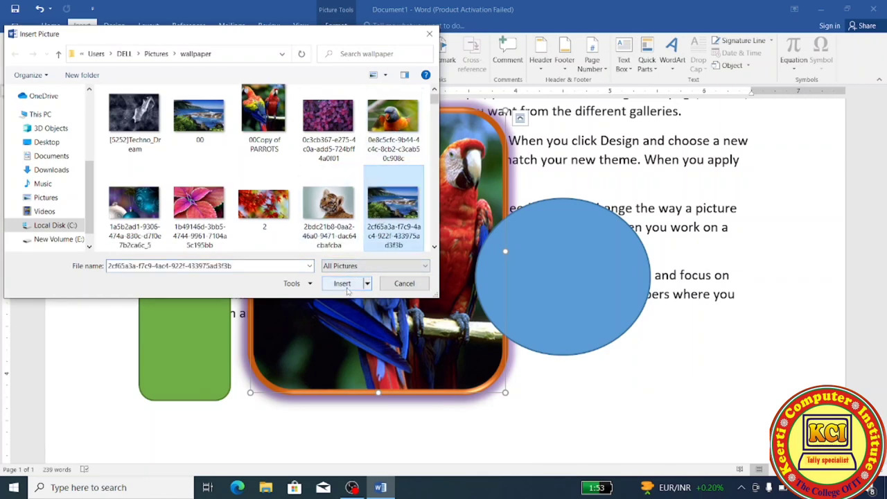
click(344, 286)
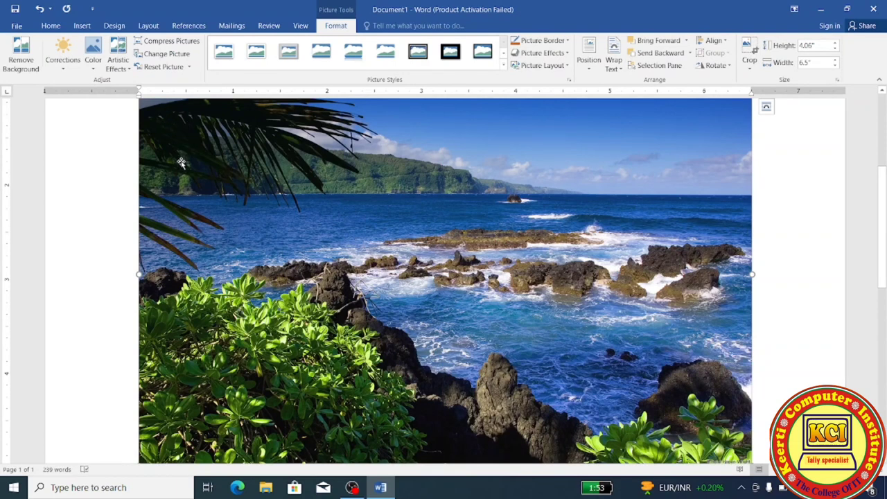
drag(181, 162, 161, 163)
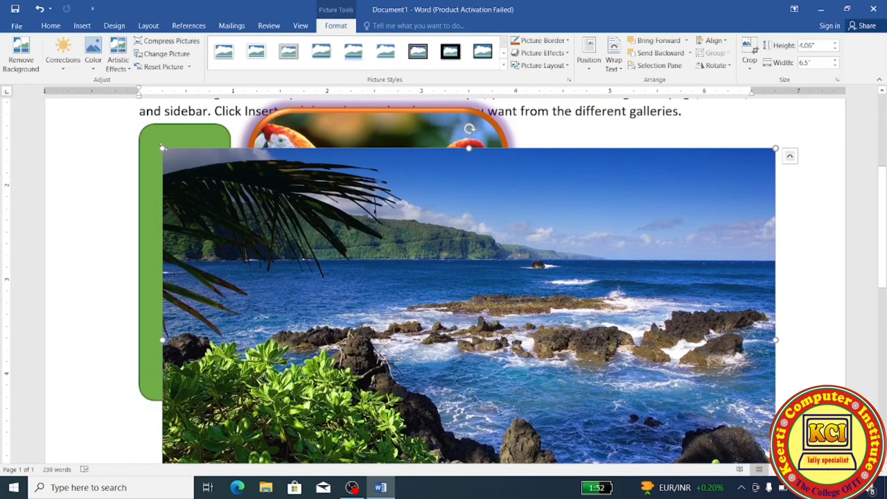
drag(162, 148, 478, 345)
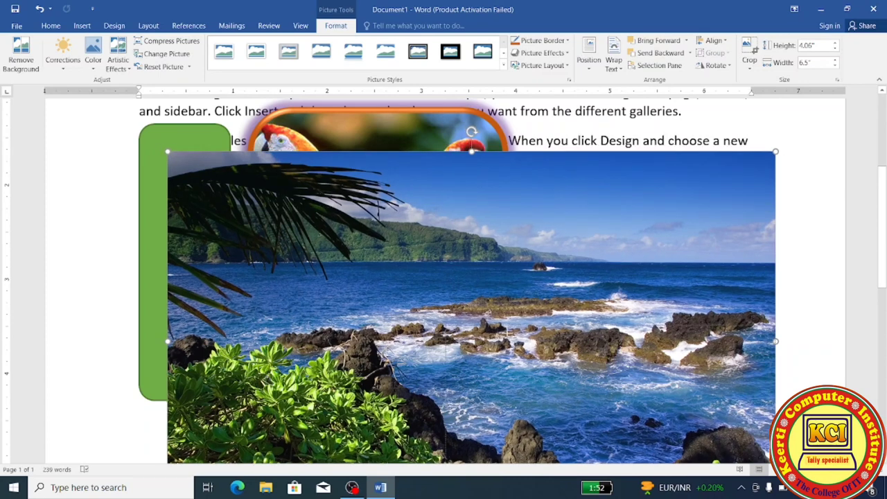
- Place the 1.85" by 2.96" seascape photo below the parrot picture, then scroll back up
scroll(624, 368, down, 5)
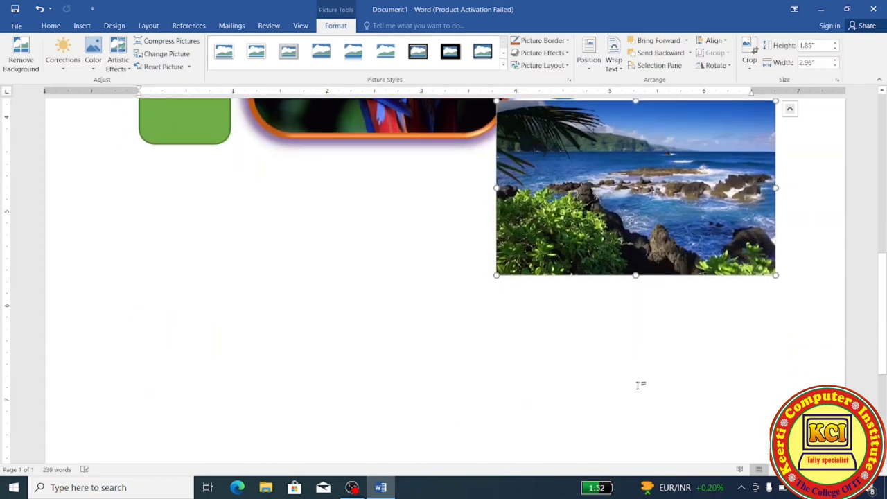
drag(610, 229, 644, 81)
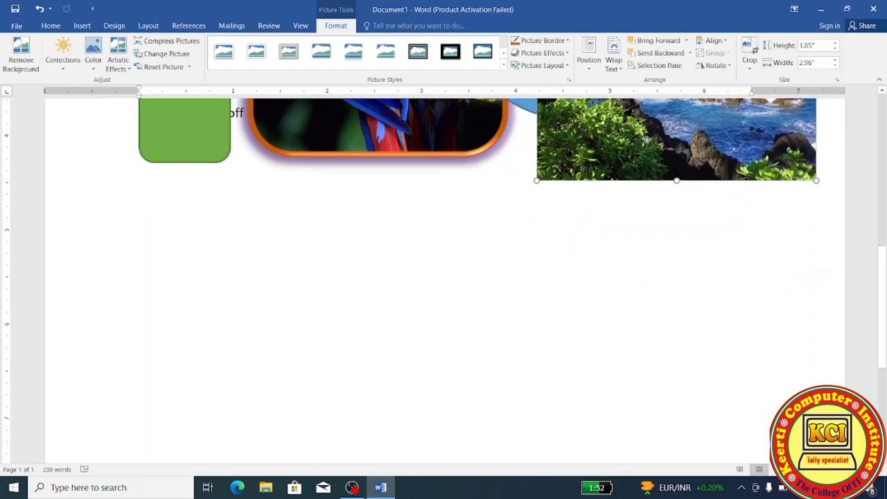
drag(645, 81, 380, 332)
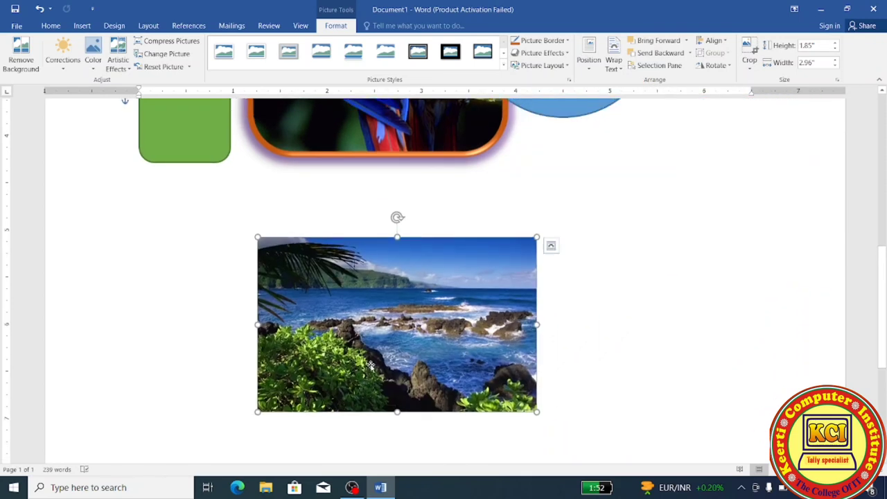
click(596, 257)
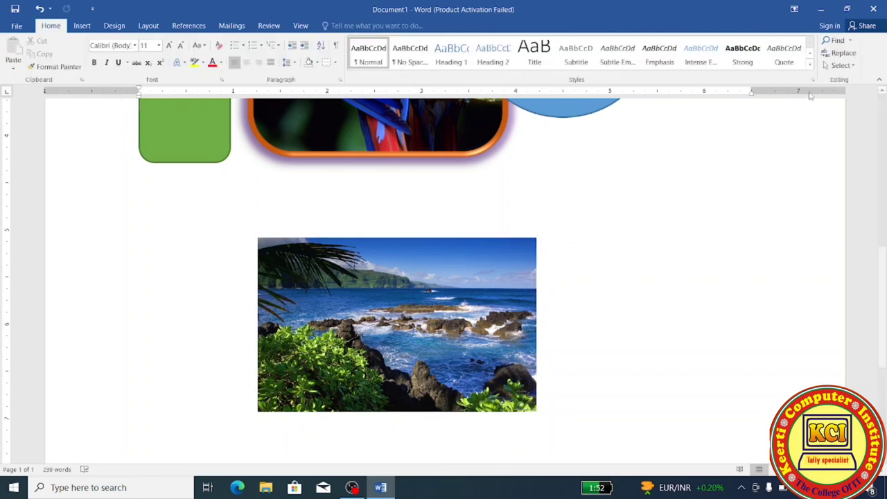
click(882, 93)
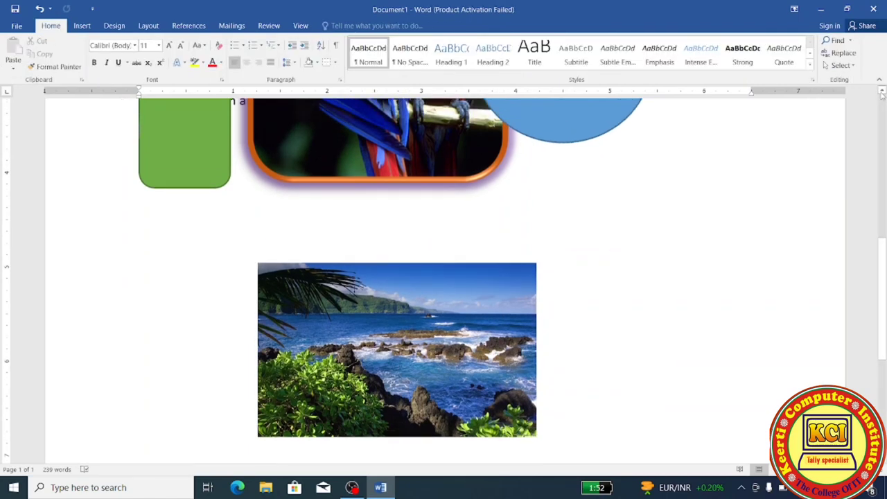
click(883, 92)
click(883, 93)
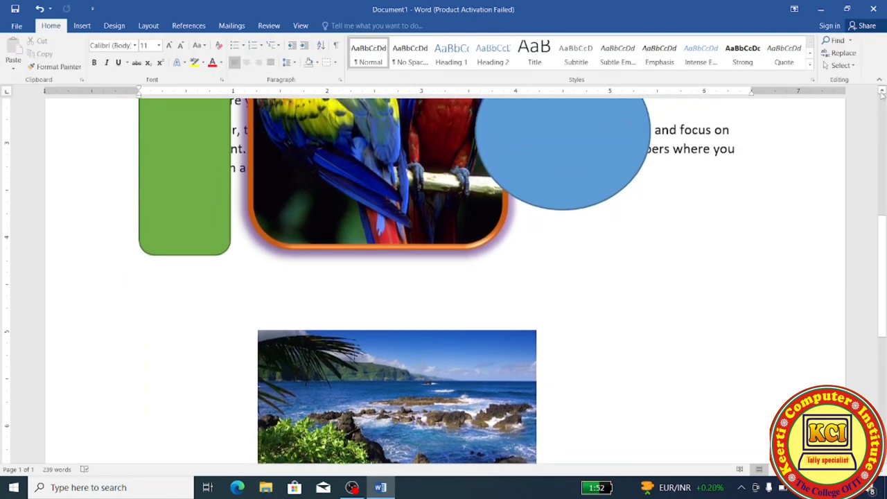
click(883, 93)
click(882, 93)
click(882, 93)
click(883, 93)
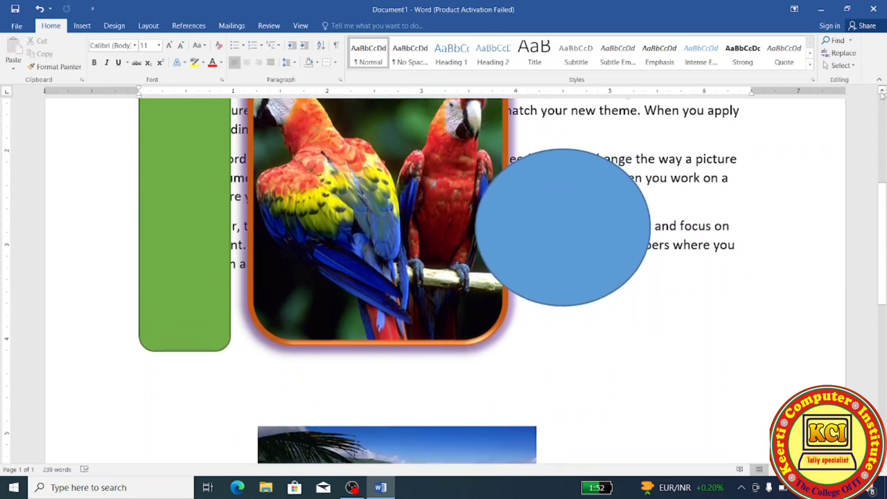
click(883, 93)
click(882, 93)
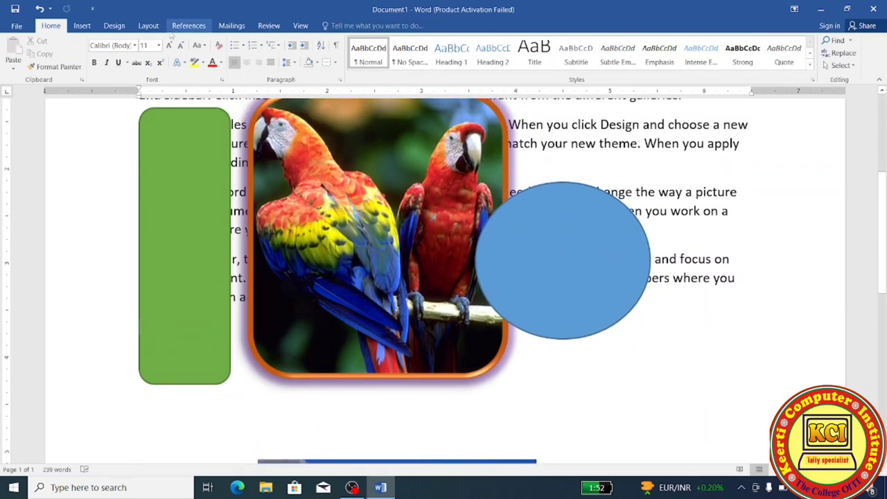
- Switch to the Insert tab on the ribbon
click(88, 27)
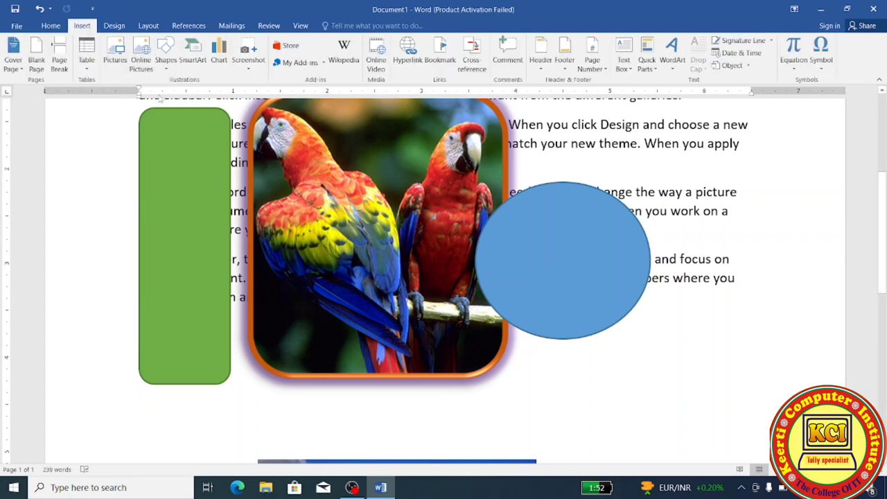